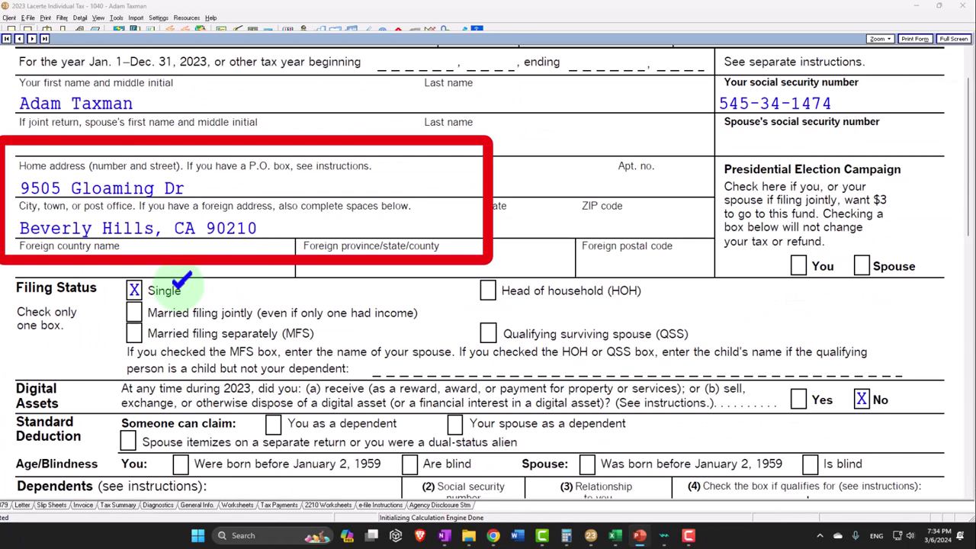
# Step: Scroll Form 1040 page 1 from Filing Status to line 15, showing 86,150 taxable income
pyautogui.scroll(-3, 183, 286)
pyautogui.scroll(-10, 191, 288)
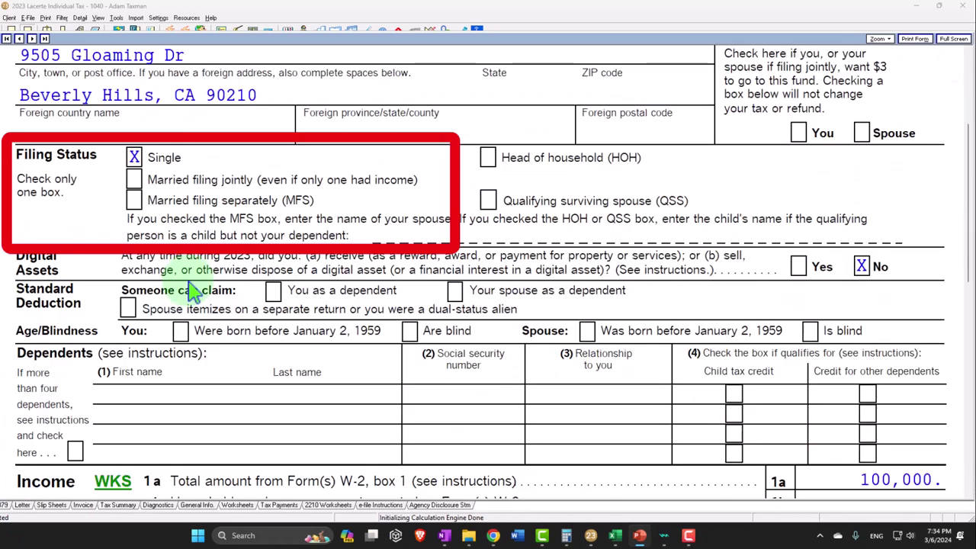
pyautogui.scroll(-6, 192, 288)
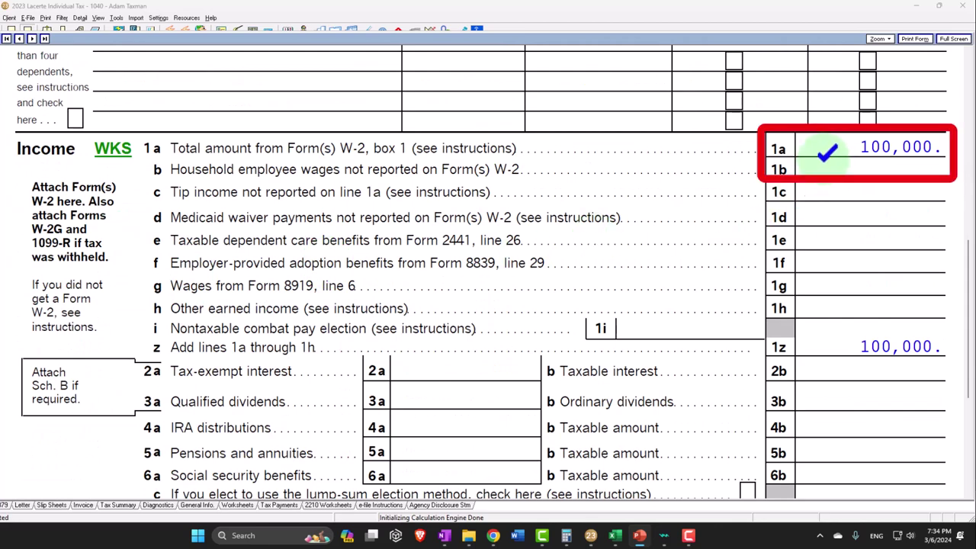
pyautogui.scroll(-3, 827, 161)
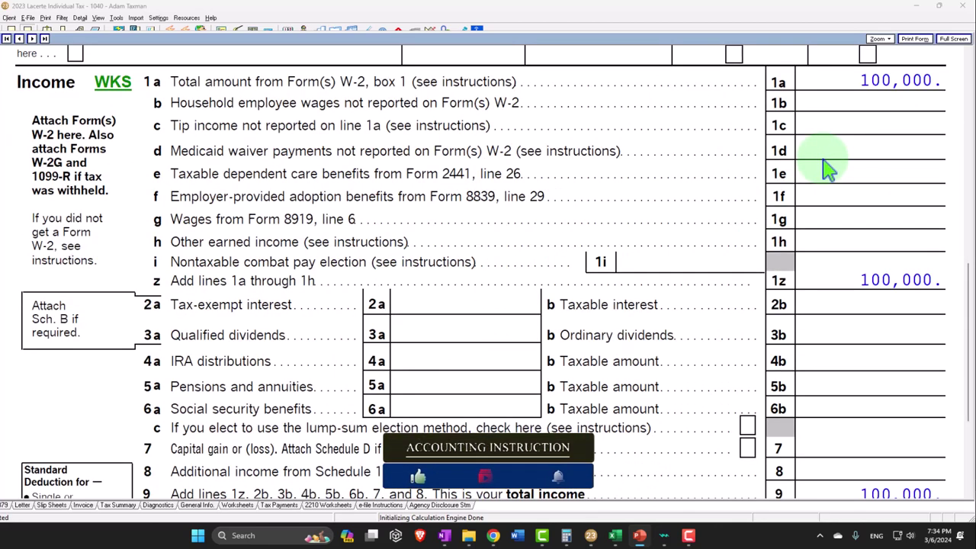
pyautogui.scroll(-3, 823, 171)
pyautogui.scroll(-6, 816, 177)
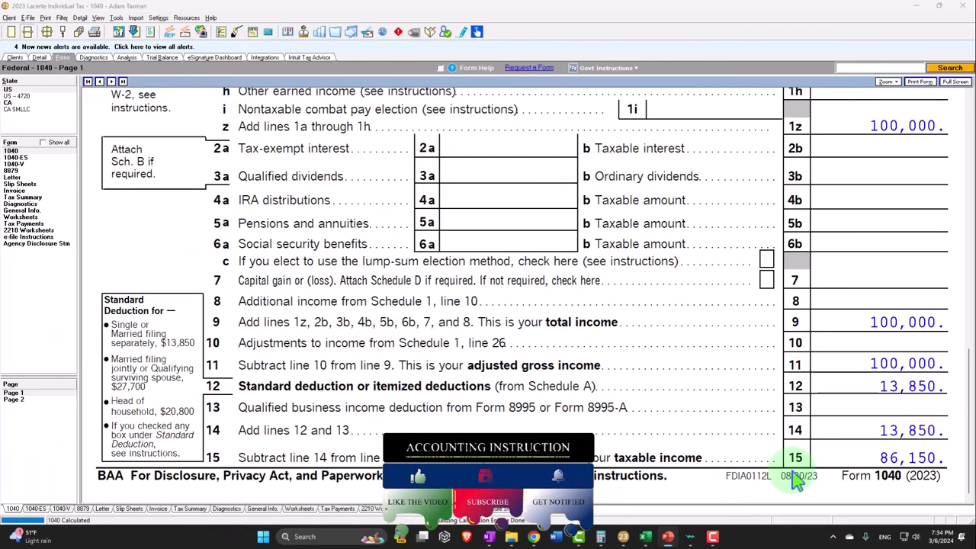
pyautogui.moveTo(645, 537); pyautogui.dragTo(712, 539)
pyautogui.click(712, 537)
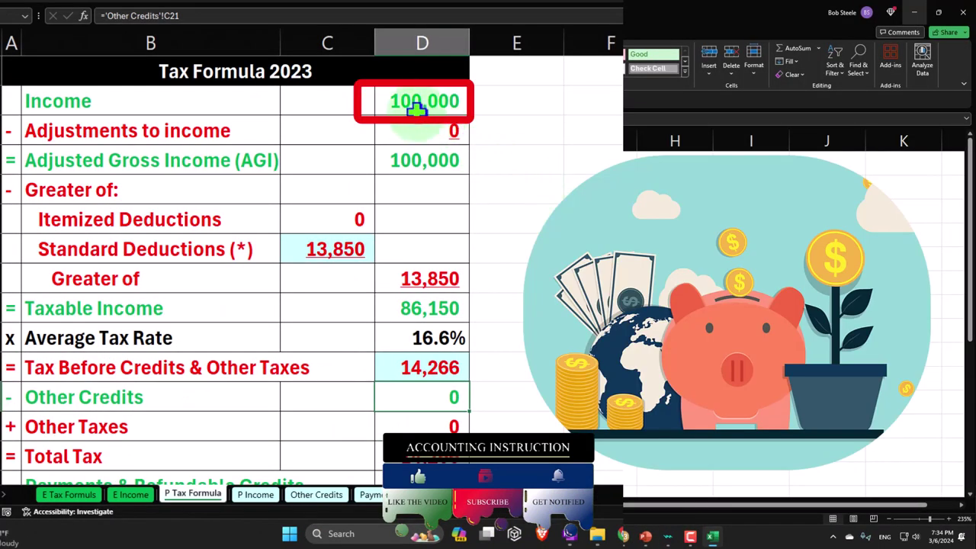
pyautogui.click(415, 108)
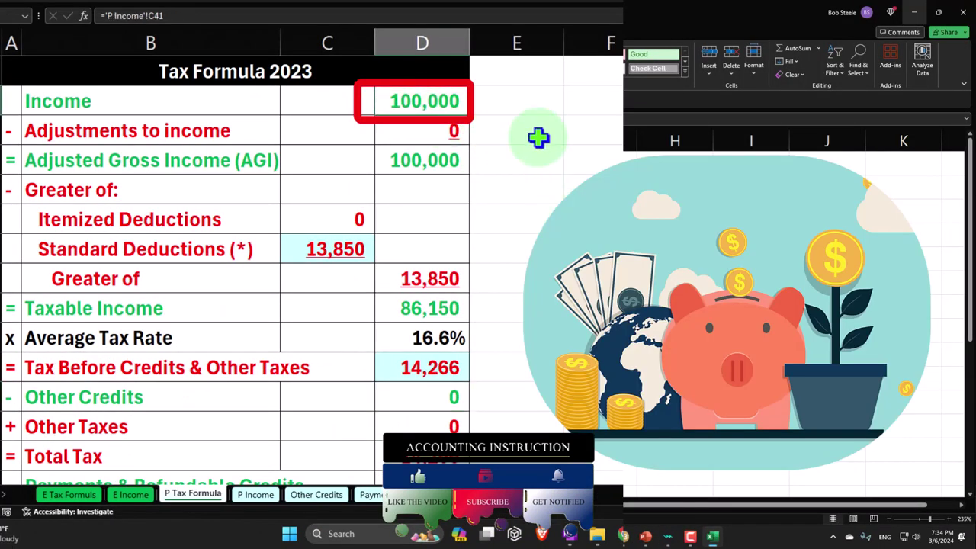
pyautogui.press('Down')
pyautogui.press('Down')
pyautogui.press('Down')
pyautogui.press('Down')
pyautogui.press('Down')
pyautogui.press('Left')
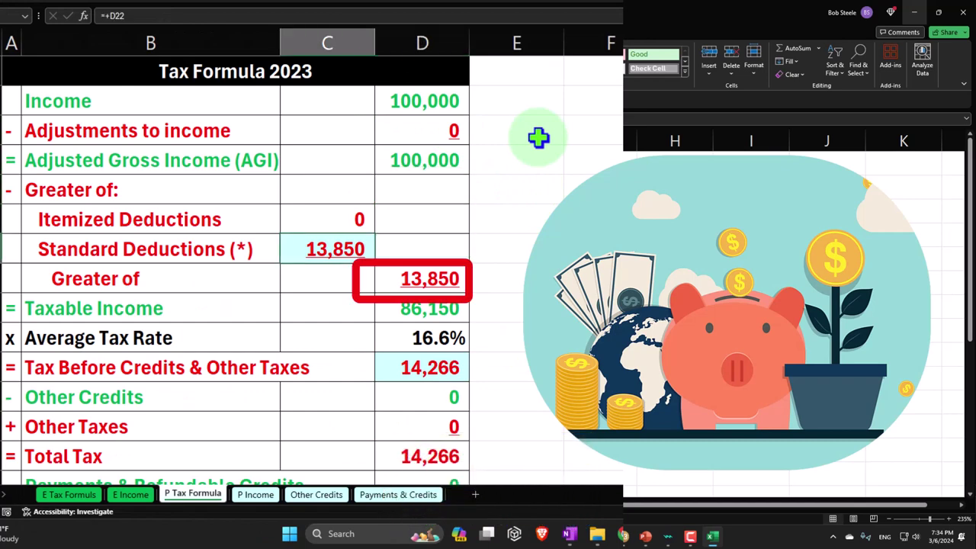
pyautogui.press('Right')
pyautogui.press('Down')
pyautogui.press('Down')
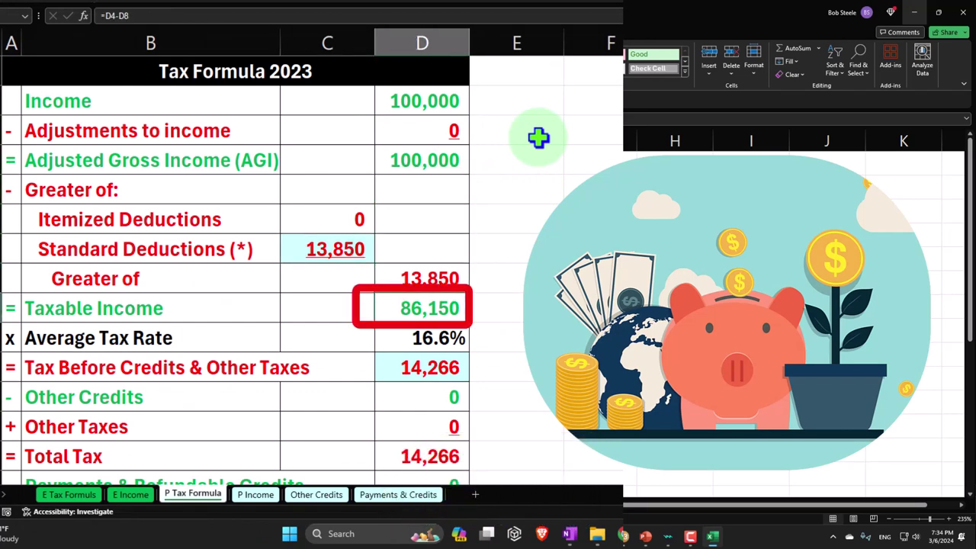
pyautogui.click(461, 368)
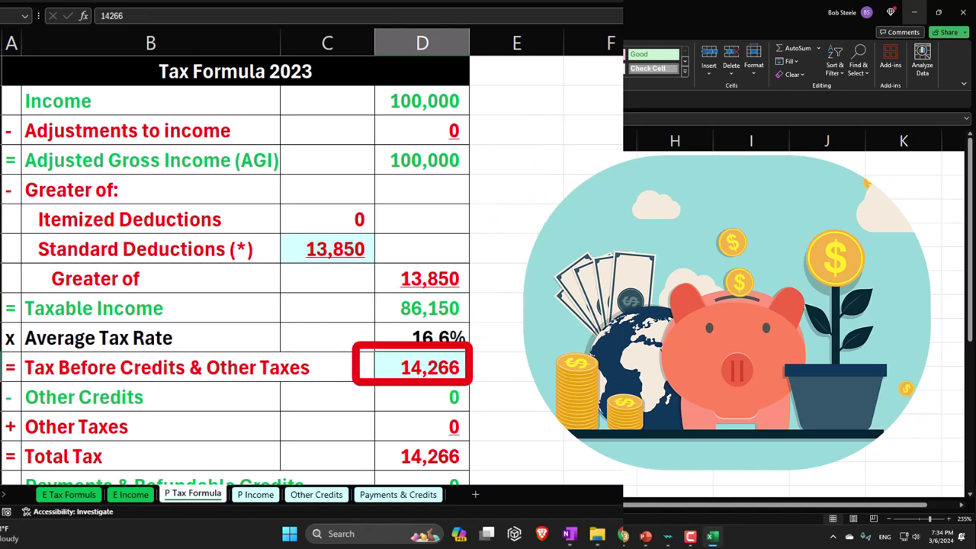
pyautogui.scroll(-1, 235, 267)
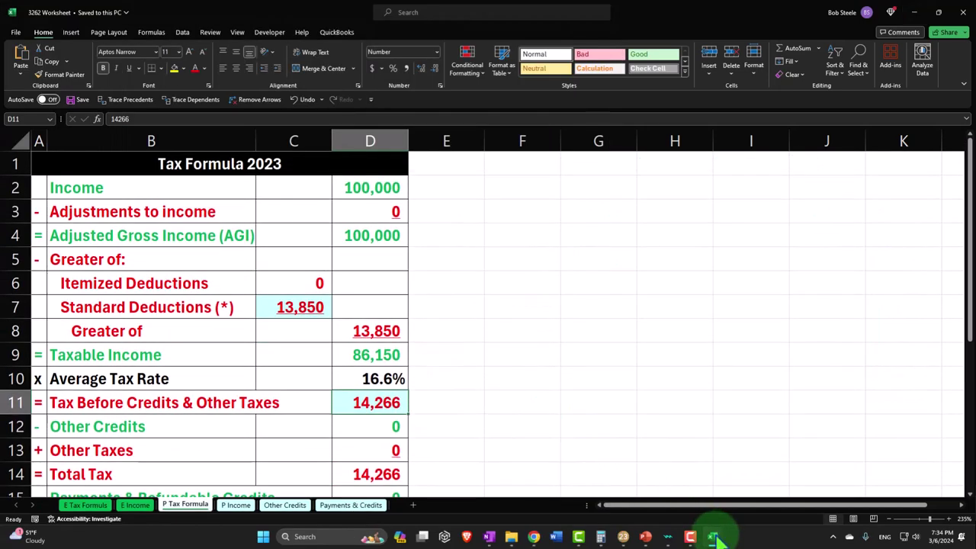
pyautogui.click(689, 536)
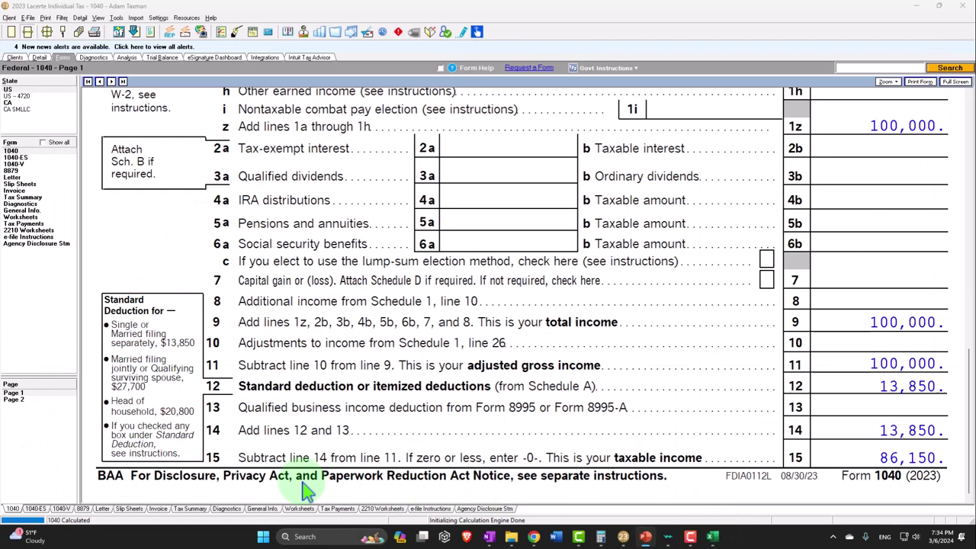
pyautogui.click(48, 401)
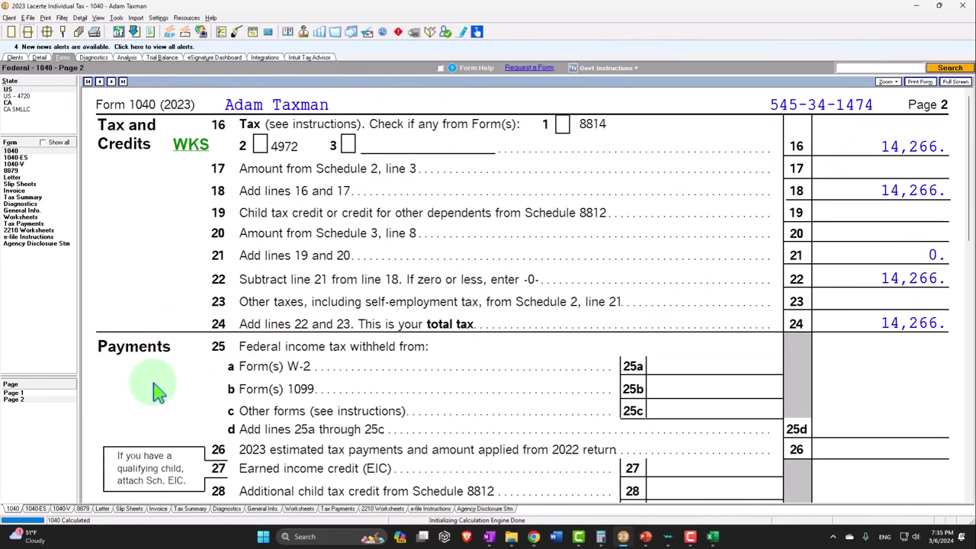
pyautogui.click(21, 393)
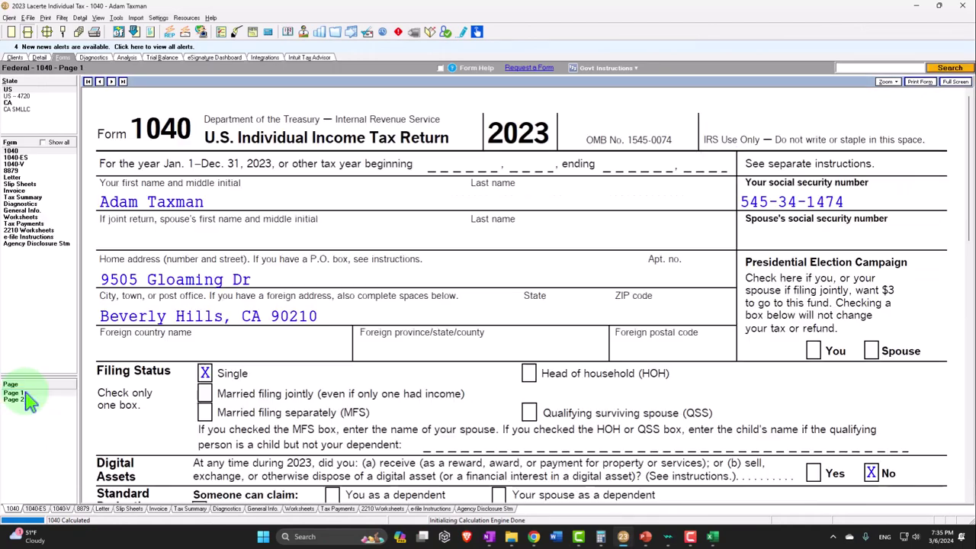
pyautogui.scroll(-10, 259, 332)
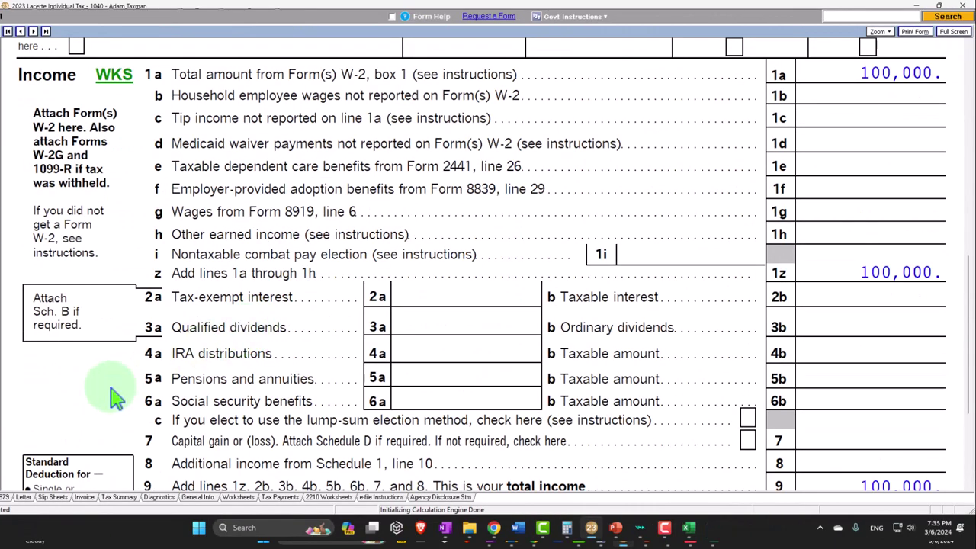
pyautogui.scroll(-2, 114, 396)
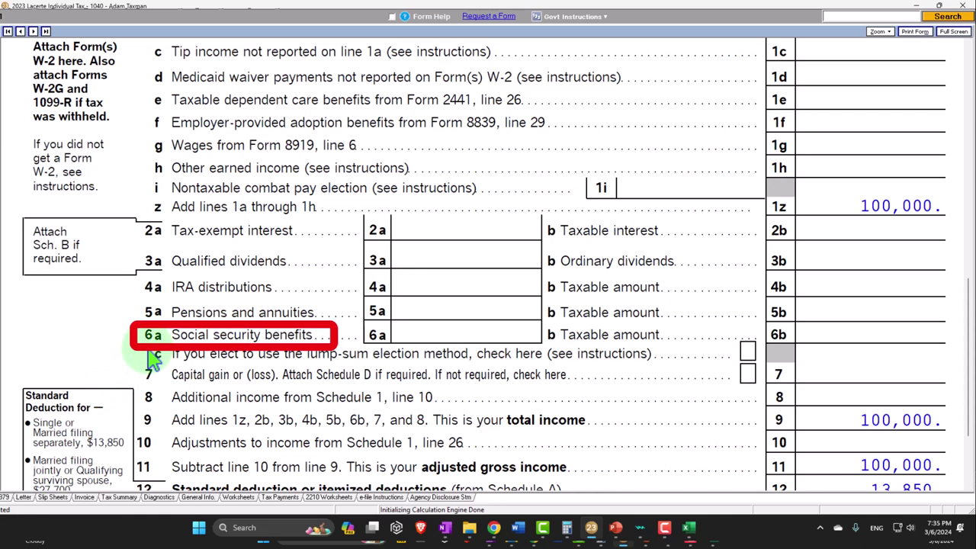
pyautogui.scroll(4, 152, 358)
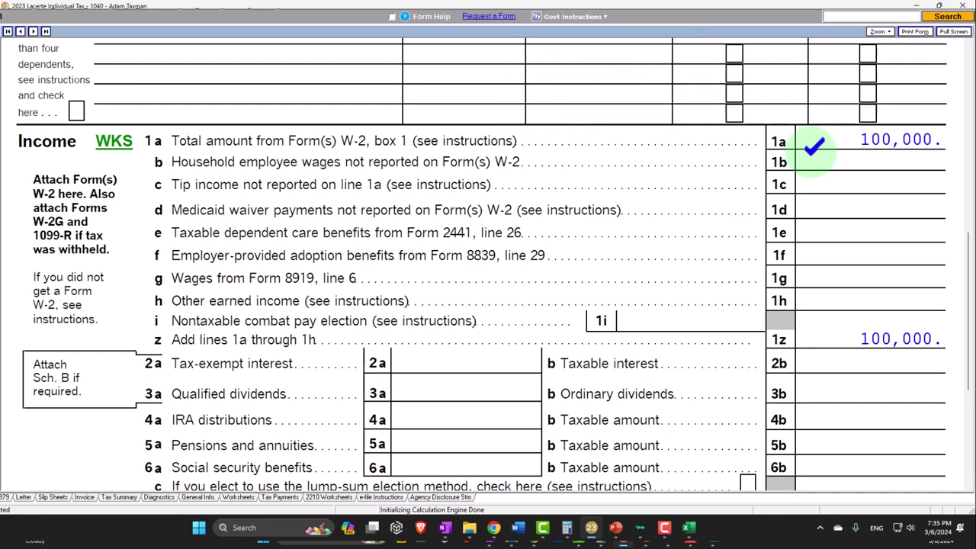
pyautogui.scroll(3, 809, 210)
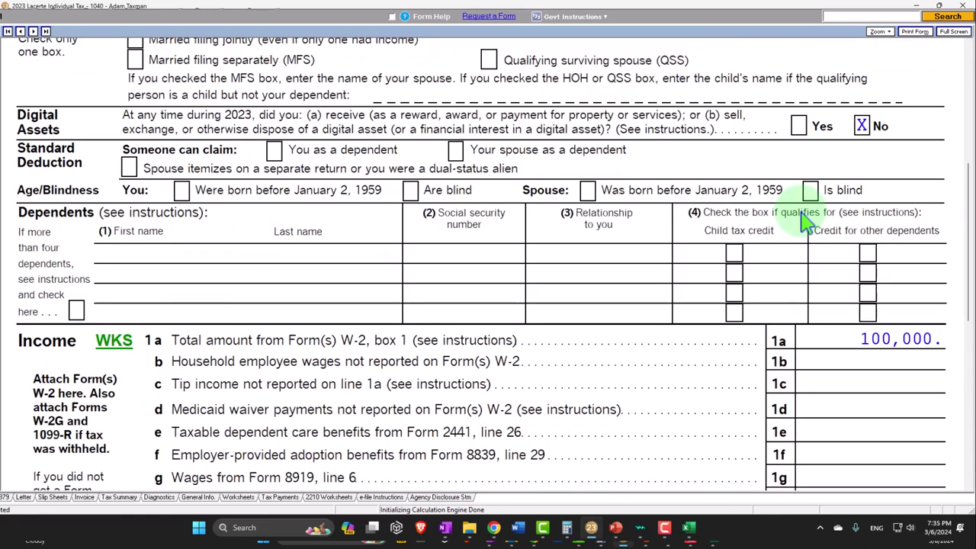
pyautogui.scroll(4, 804, 221)
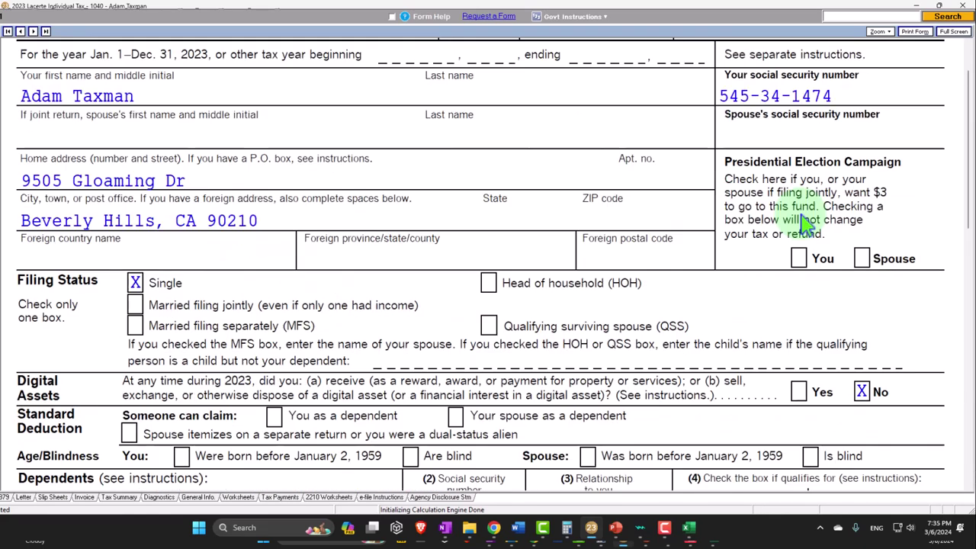
pyautogui.scroll(1, 804, 221)
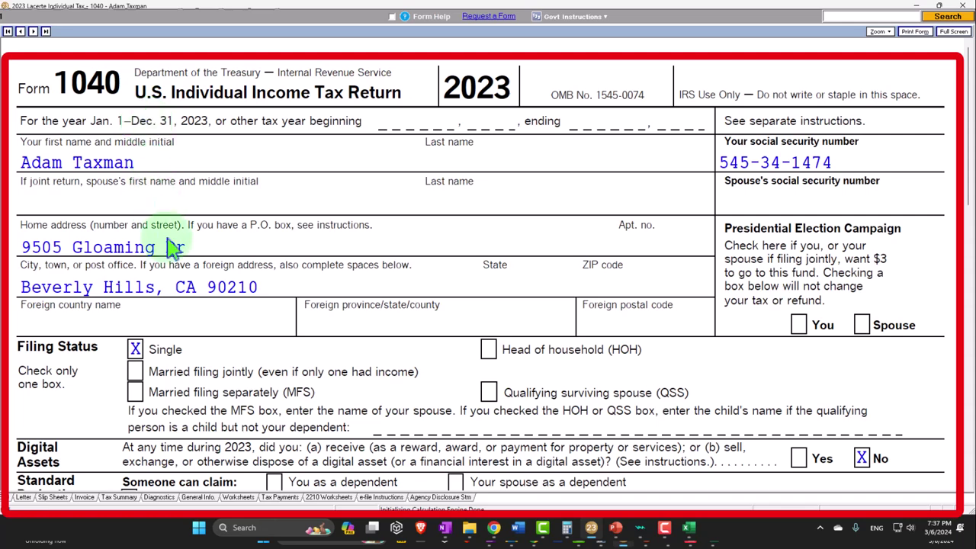
# Step: Scroll Form 1040 page 1 to the Income lines, showing 100,000 wages on line 1a
pyautogui.scroll(-3, 349, 305)
pyautogui.scroll(-10, 348, 305)
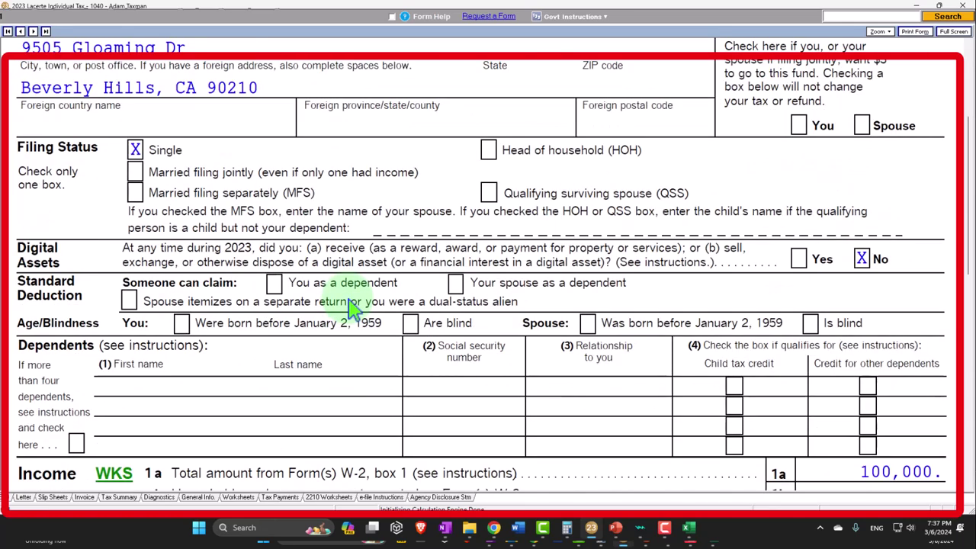
pyautogui.scroll(-2, 351, 307)
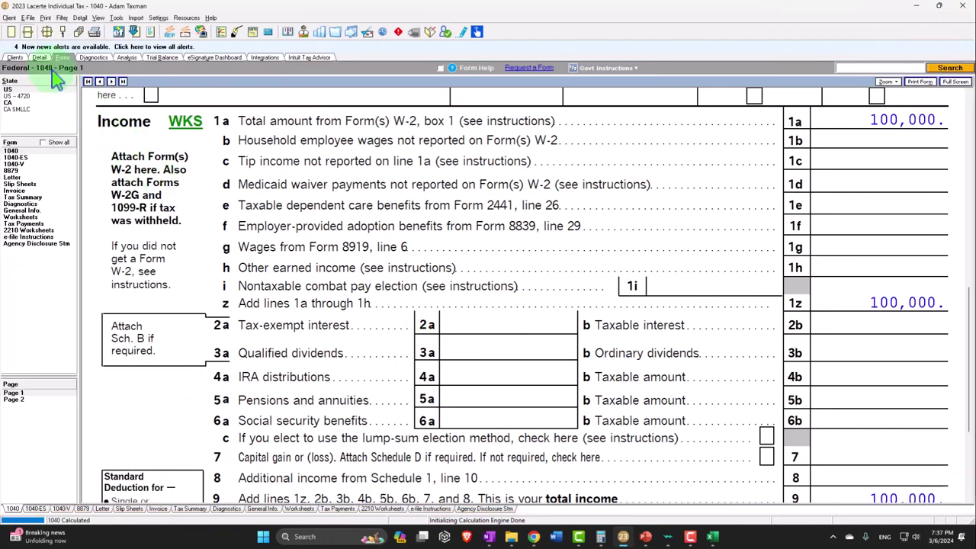
# Step: Delete the W-2 1 entry reporting 100,000 of wages from the Wages grid
pyautogui.click(39, 57)
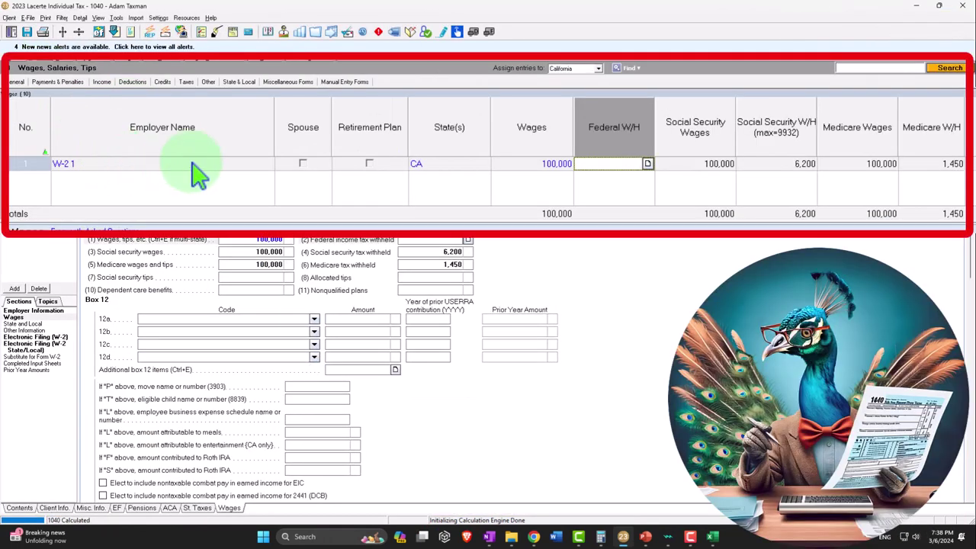
pyautogui.click(193, 164)
pyautogui.press('Tab')
pyautogui.press('Tab')
pyautogui.press('Tab')
pyautogui.press('Tab')
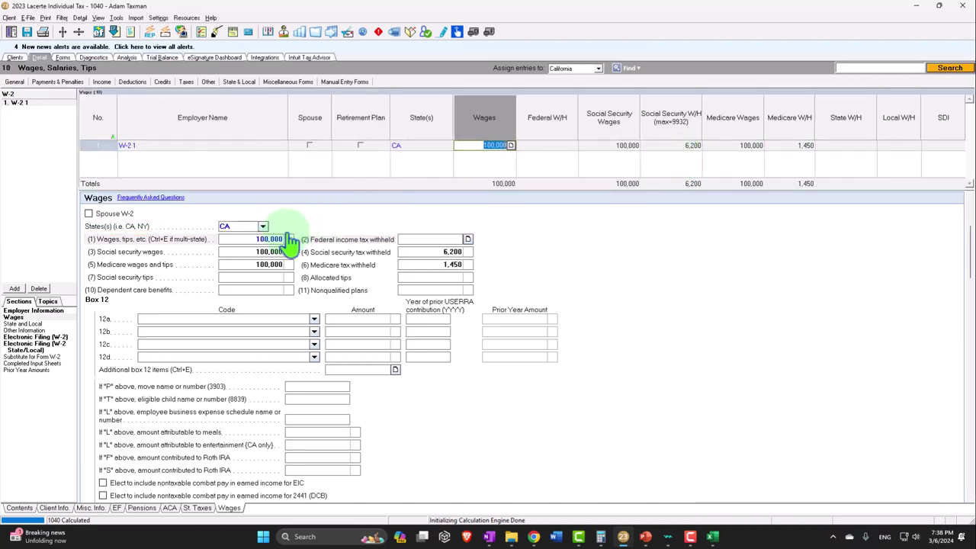
pyautogui.click(42, 289)
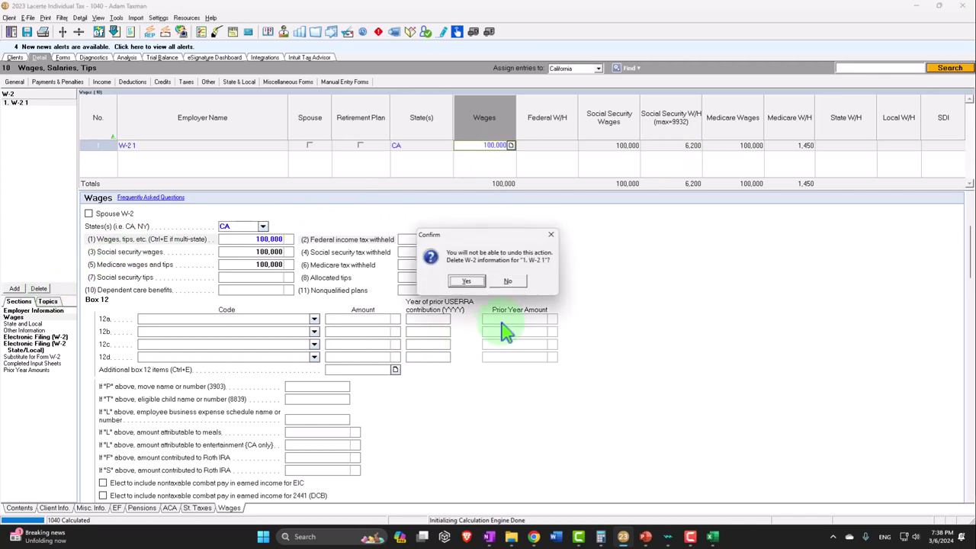
pyautogui.click(468, 283)
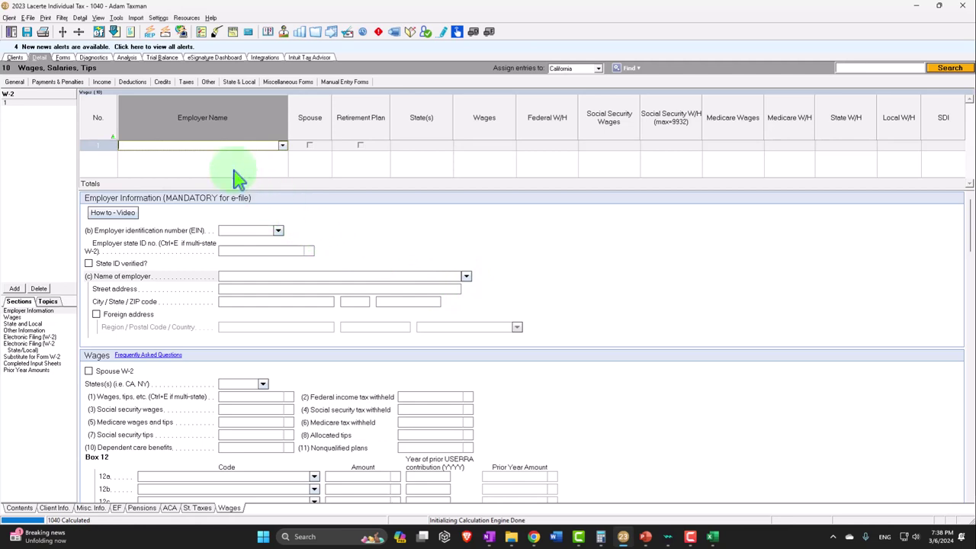
pyautogui.click(101, 82)
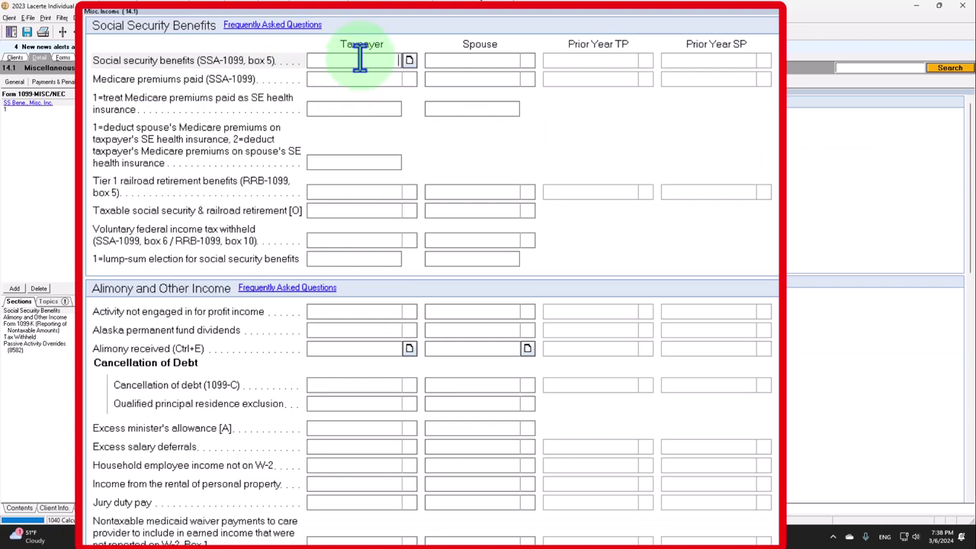
# Step: Enter 15,000 as the taxpayer's Social Security benefits (SSA-1099, box 5)
pyautogui.write('15000')
pyautogui.press('Tab')
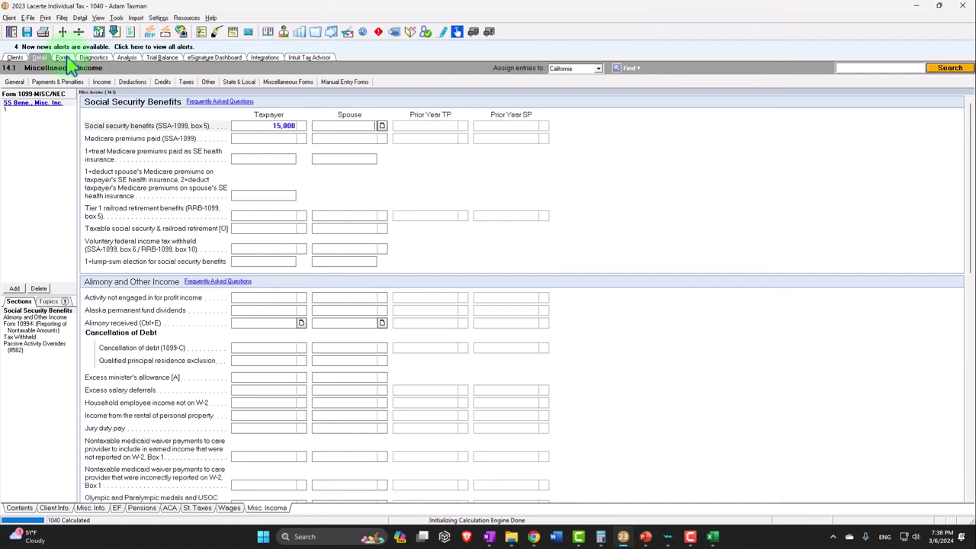
pyautogui.click(65, 59)
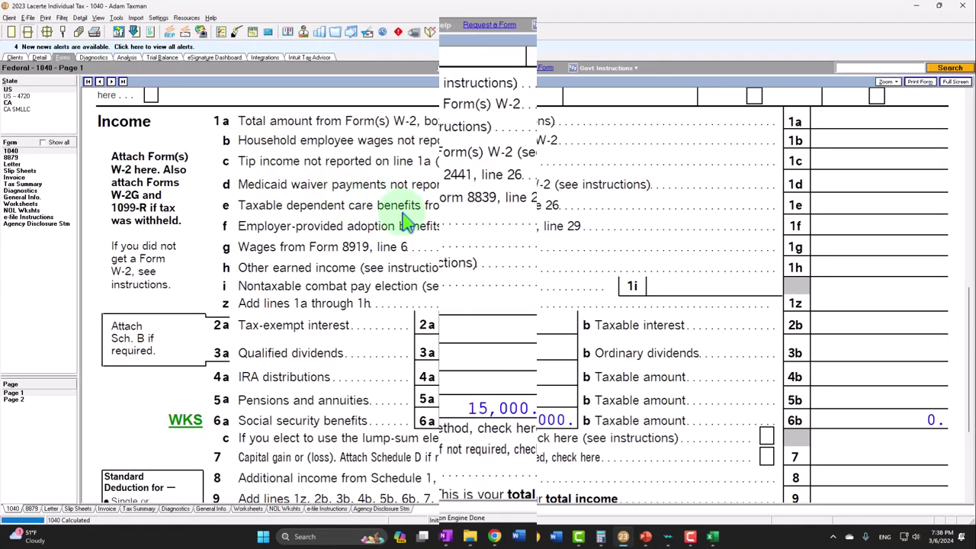
pyautogui.scroll(3, 810, 244)
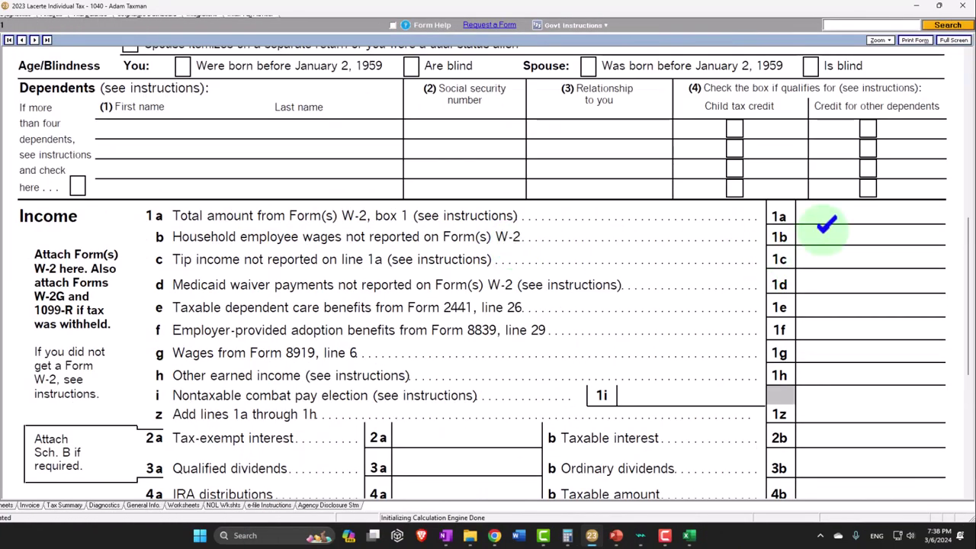
pyautogui.scroll(-3, 827, 222)
pyautogui.scroll(-1, 827, 222)
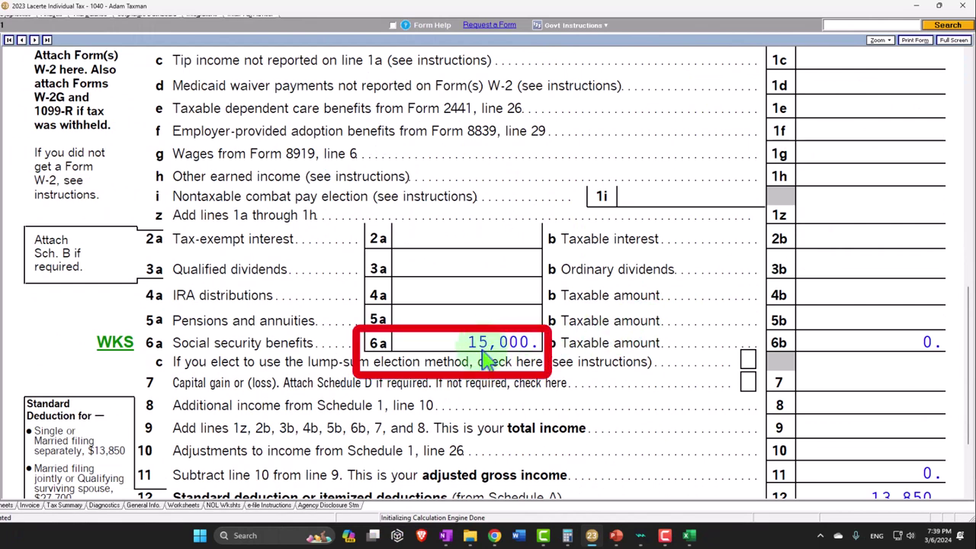
pyautogui.scroll(-1, 488, 358)
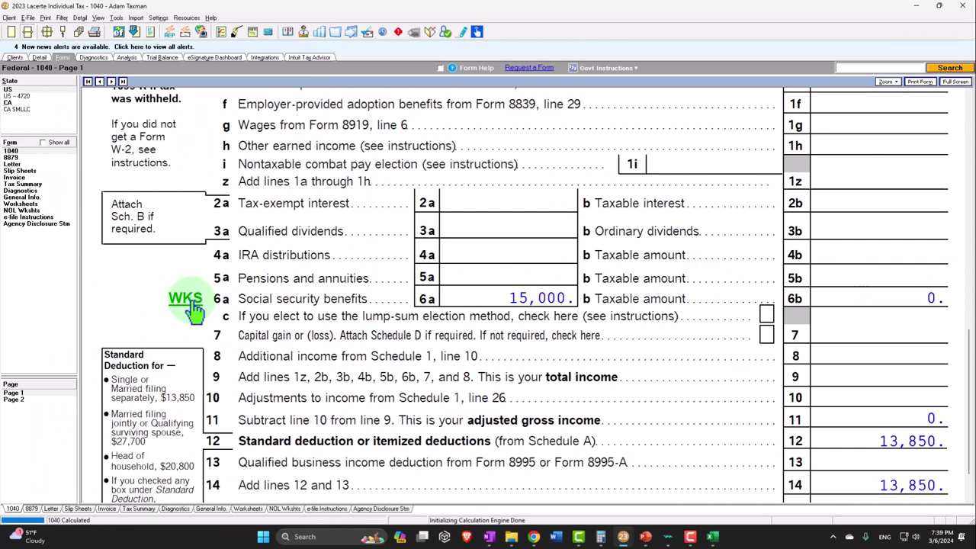
pyautogui.click(114, 276)
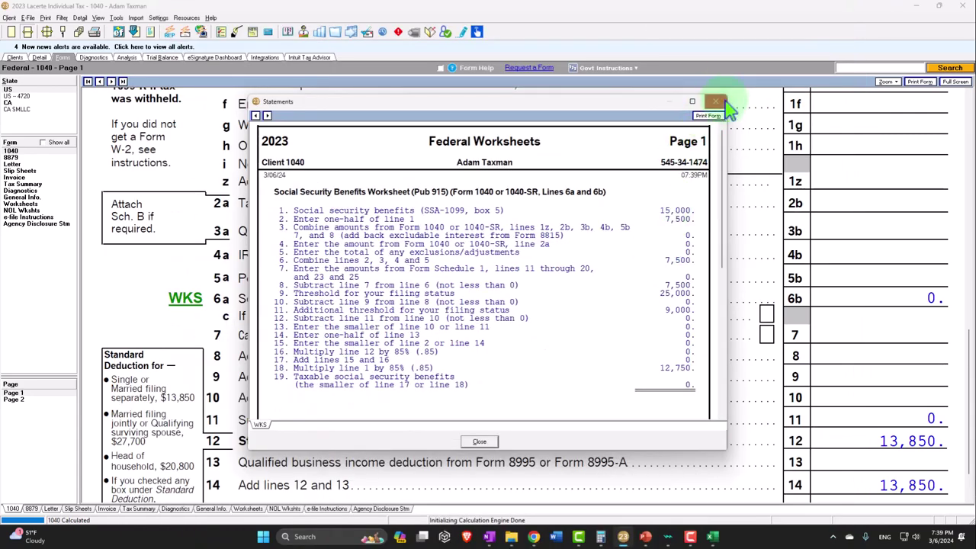
pyautogui.click(714, 101)
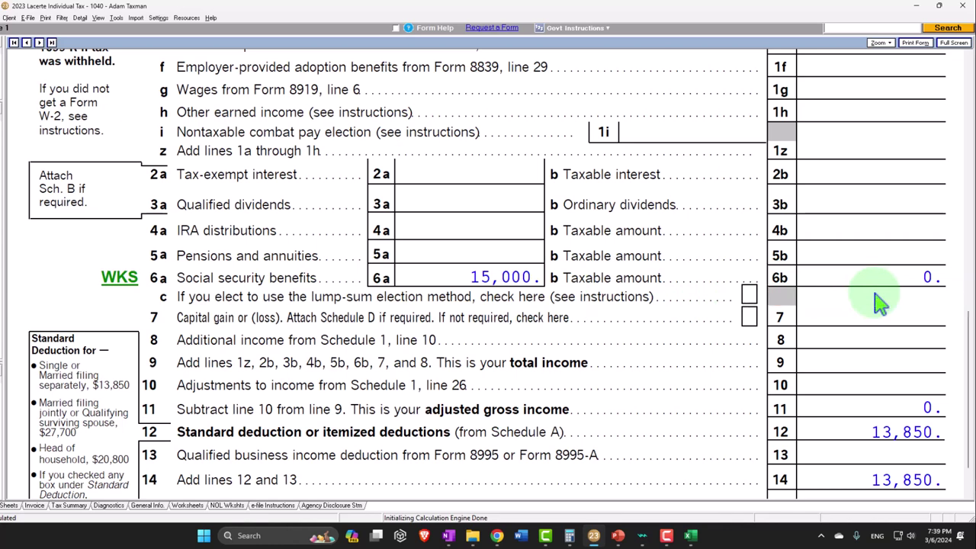
pyautogui.scroll(-1, 876, 301)
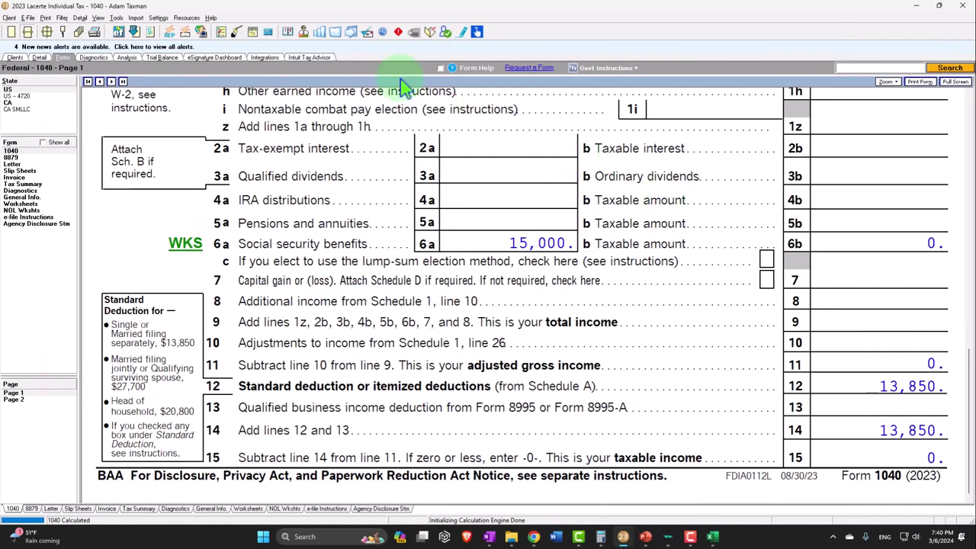
# Step: Create a 13.1 Pensions, IRAs entry for payer 1099 R 2 with distribution code 7
pyautogui.click(41, 58)
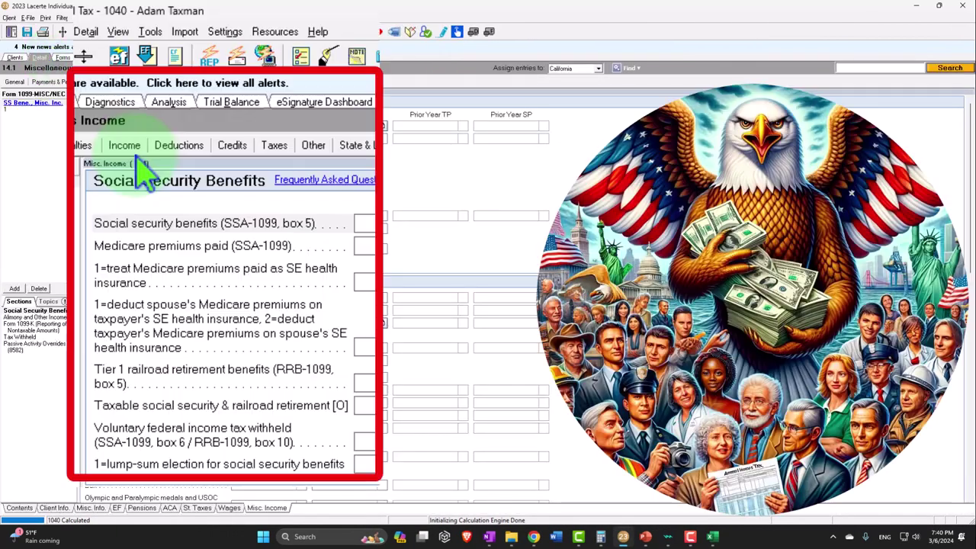
pyautogui.click(124, 146)
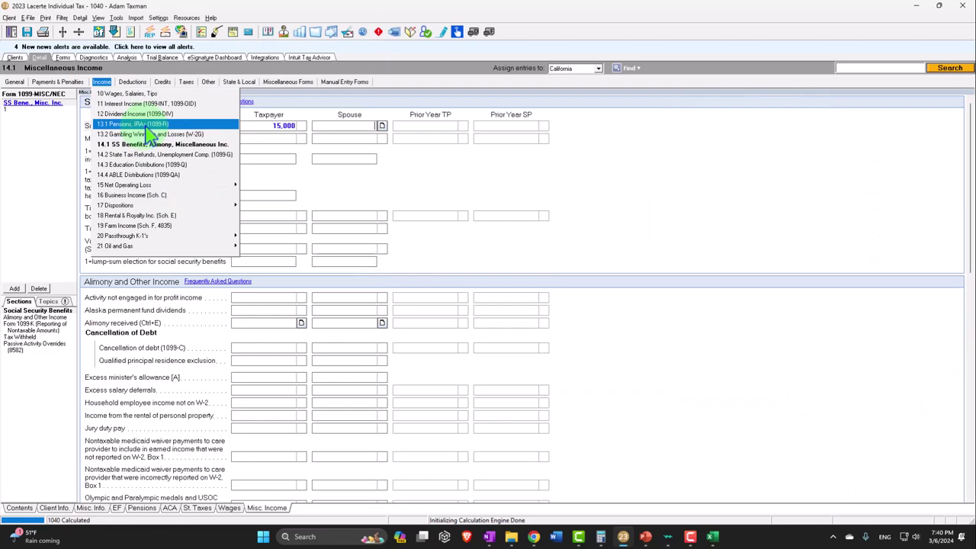
pyautogui.click(149, 124)
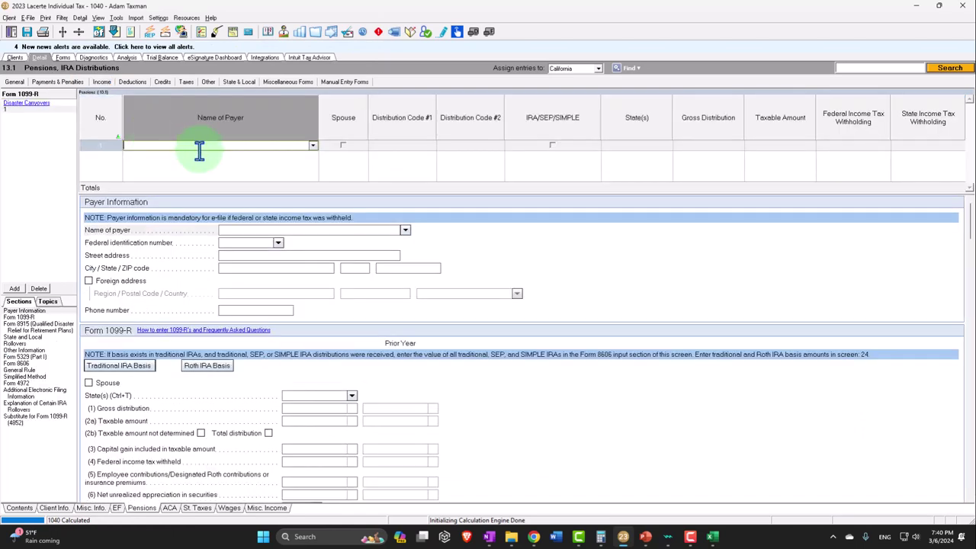
pyautogui.click(197, 147)
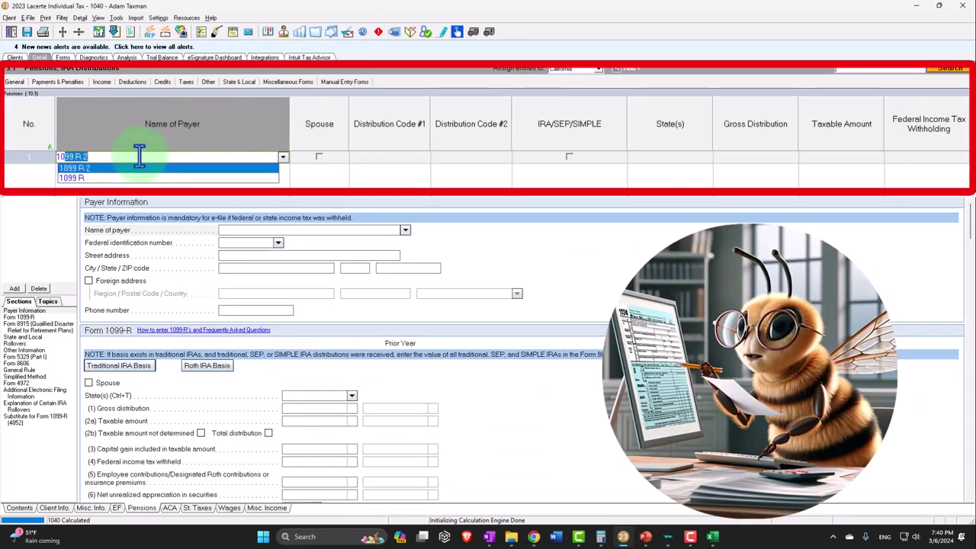
pyautogui.press('Tab')
pyautogui.press('Tab')
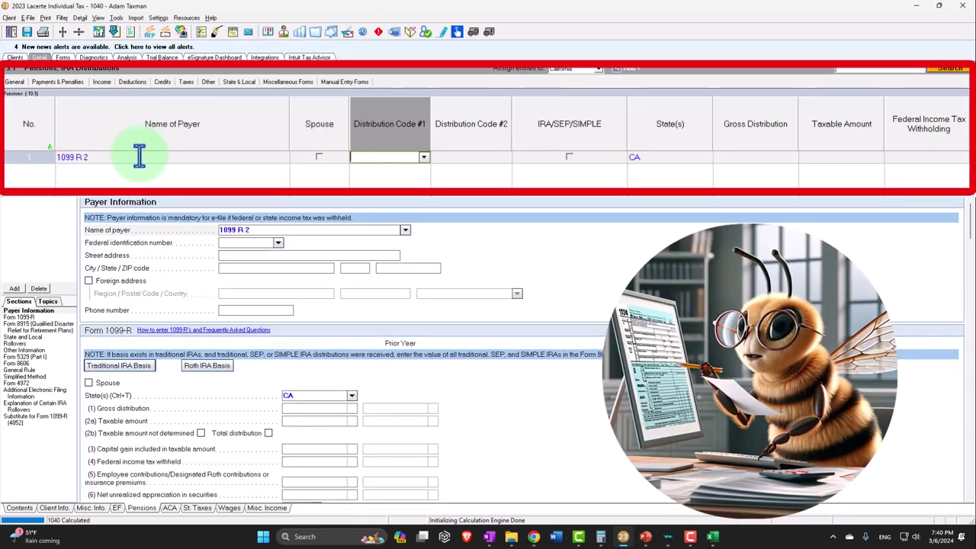
pyautogui.write('7')
pyautogui.press('Tab')
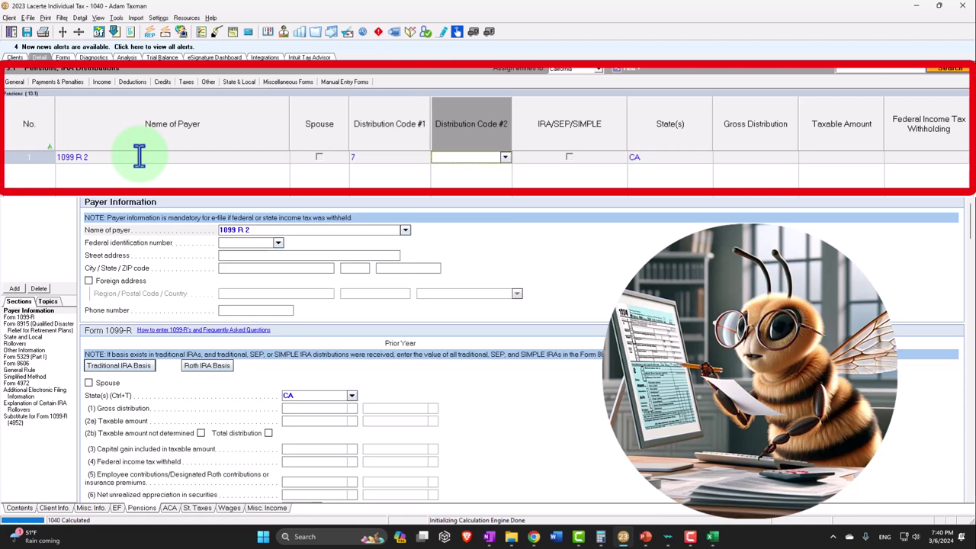
pyautogui.press('Tab')
pyautogui.press('Tab')
pyautogui.press('Tab')
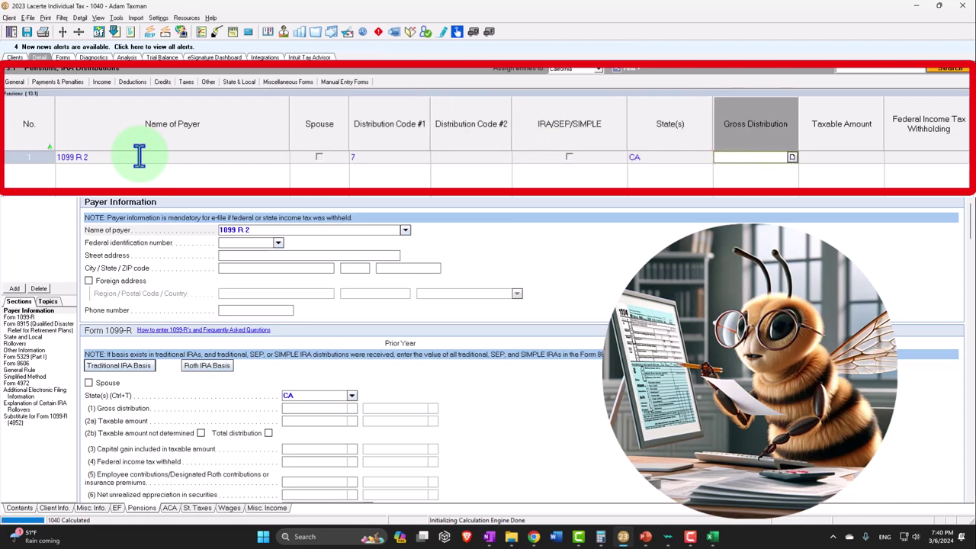
pyautogui.click(65, 509)
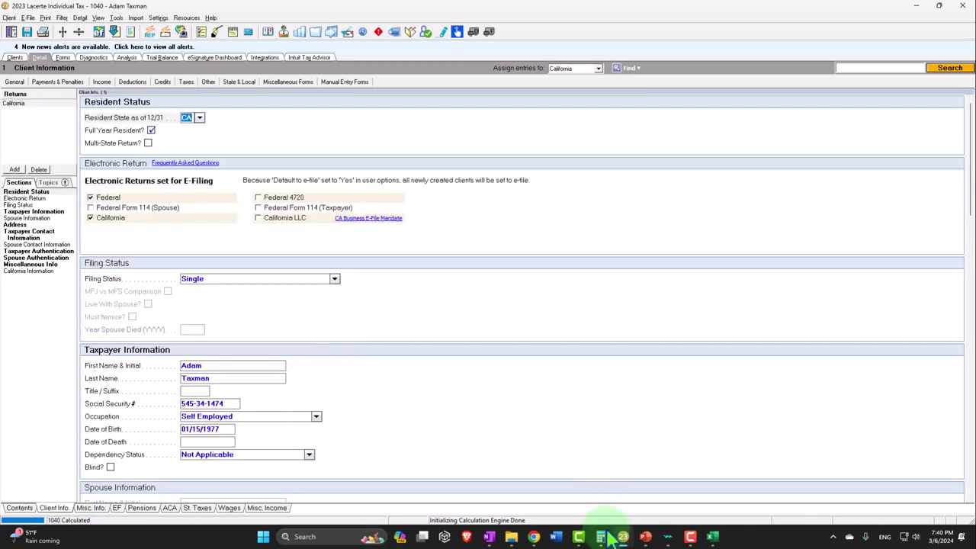
# Step: Compute 2023 minus 67 in Windows Calculator to find the birth year
pyautogui.click(600, 537)
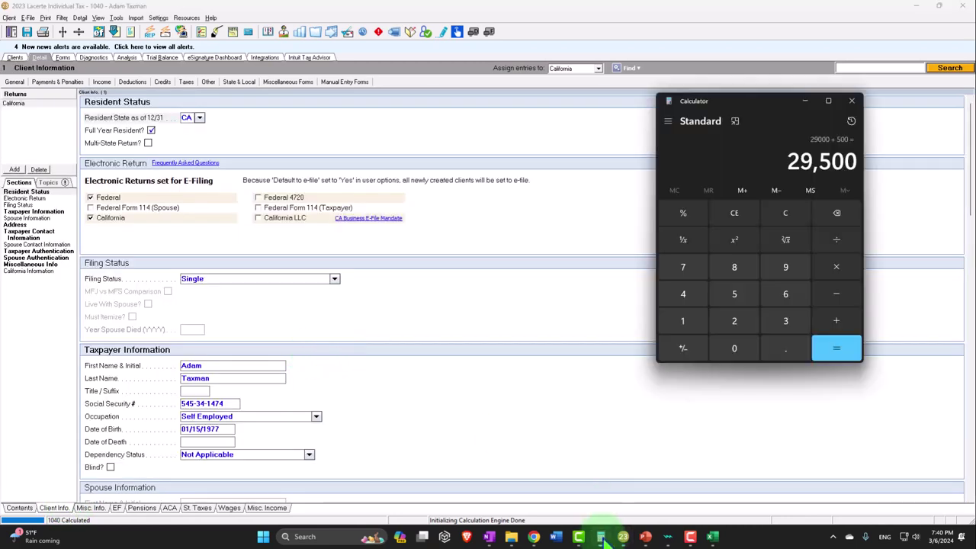
pyautogui.click(735, 121)
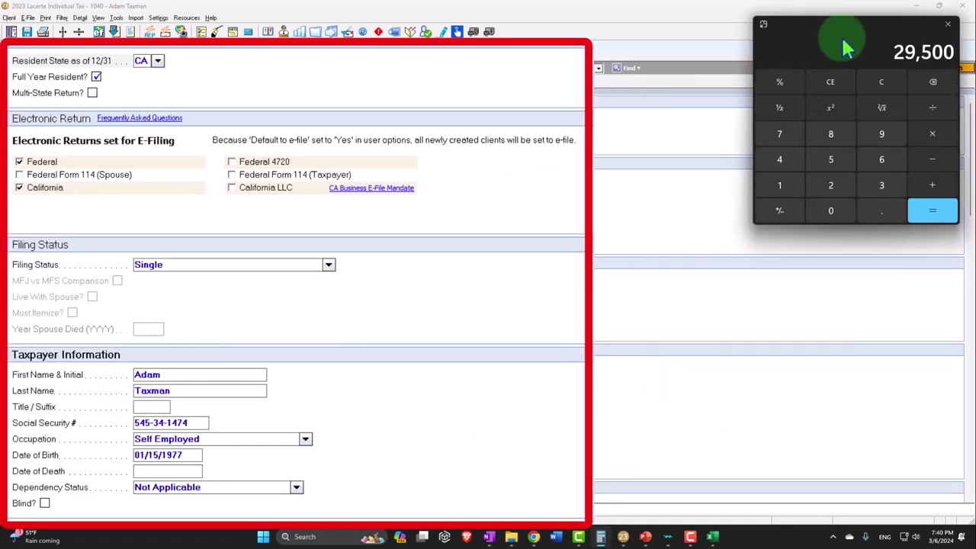
pyautogui.moveTo(843, 47); pyautogui.dragTo(696, 267)
pyautogui.click(734, 300)
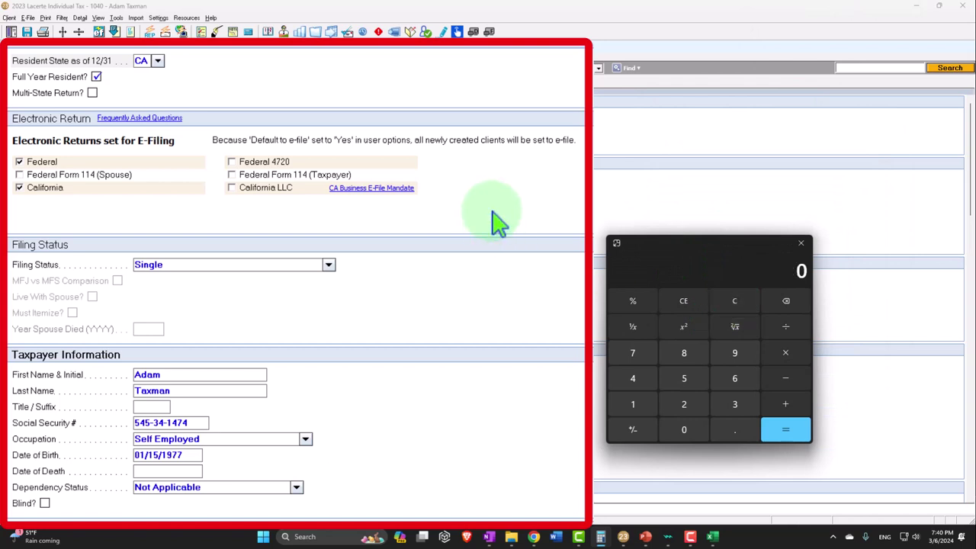
pyautogui.write('2023-67')
pyautogui.press('Return')
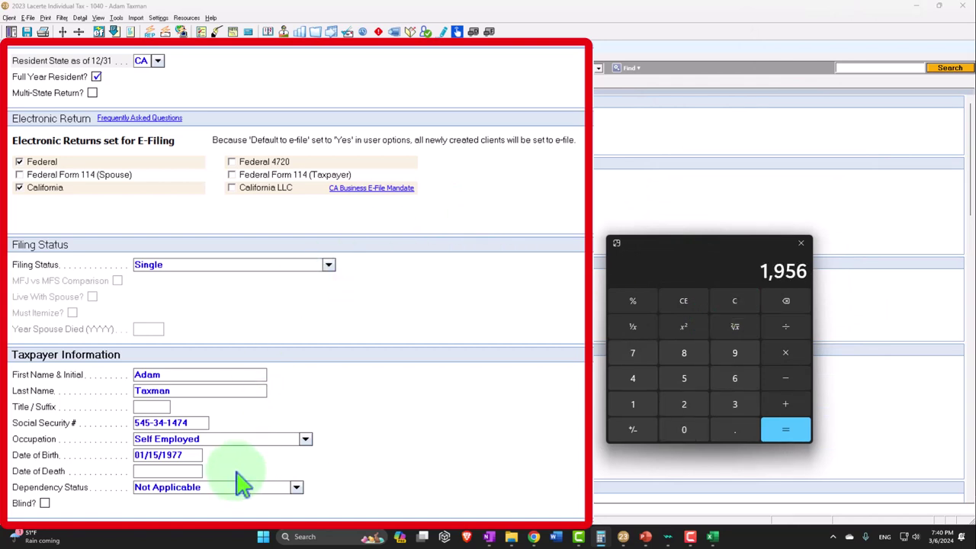
# Step: Change the taxpayer's date of birth to 01/15/1956
pyautogui.click(190, 458)
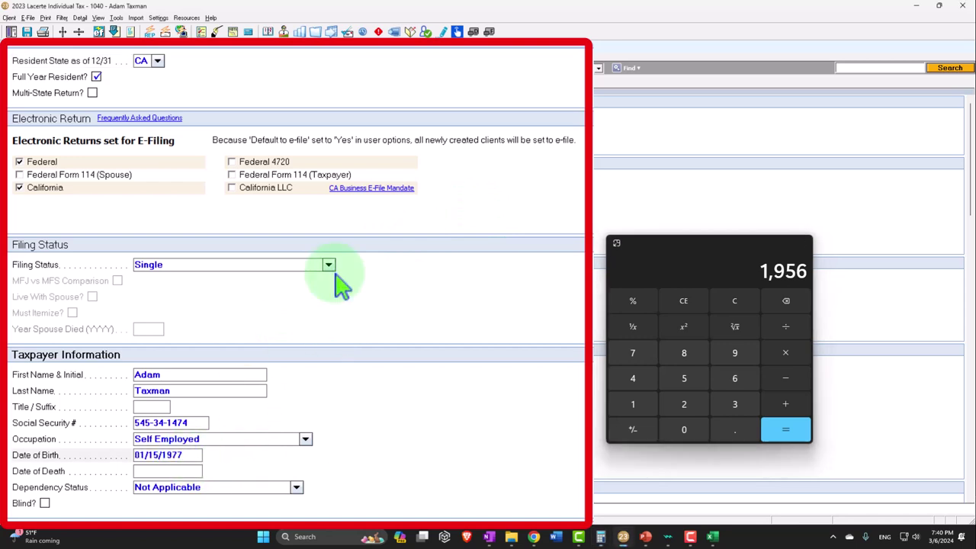
pyautogui.press('BackSpace')
pyautogui.press('BackSpace')
pyautogui.write('56')
# Step: Enter a 30,000 gross distribution and 30,000 taxable amount on the 1099-R pension screen
pyautogui.click(616, 243)
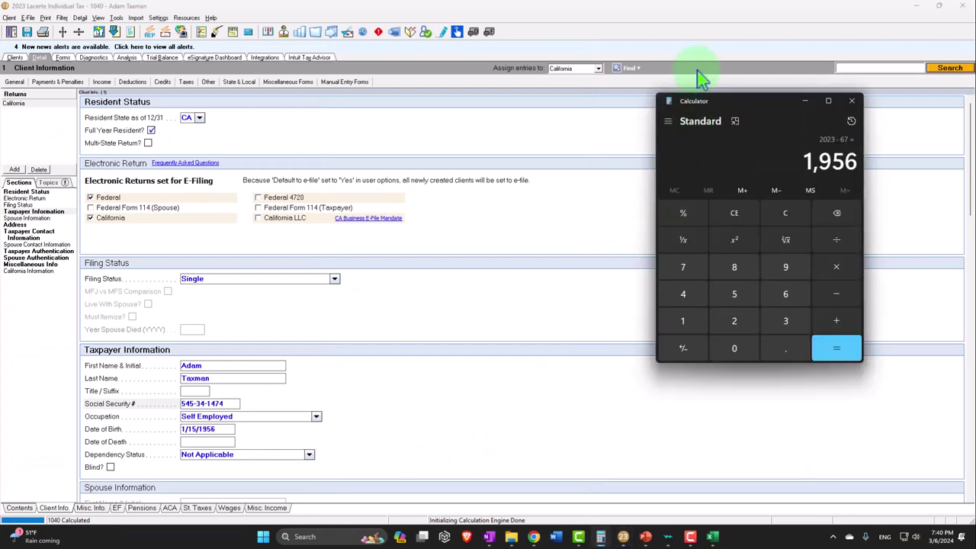
pyautogui.click(675, 14)
pyautogui.click(101, 81)
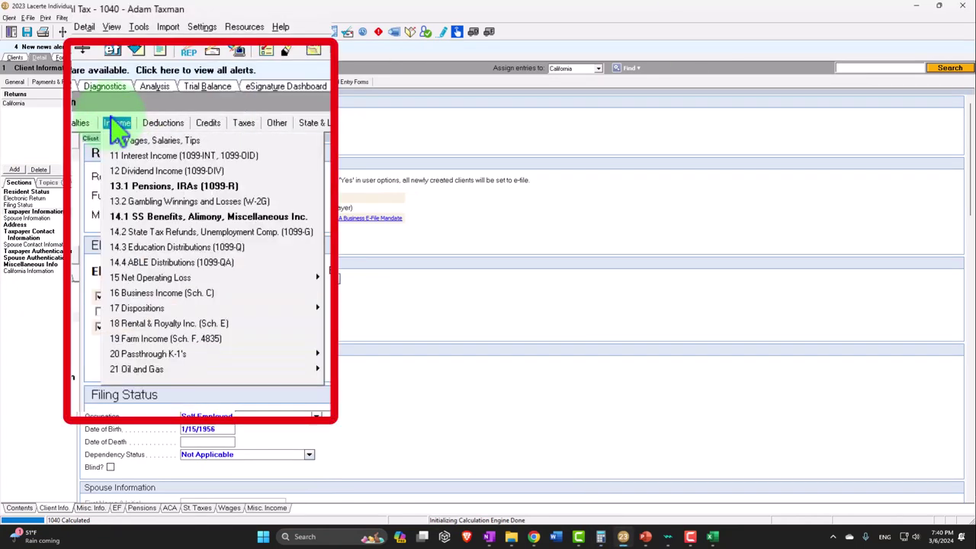
pyautogui.click(99, 126)
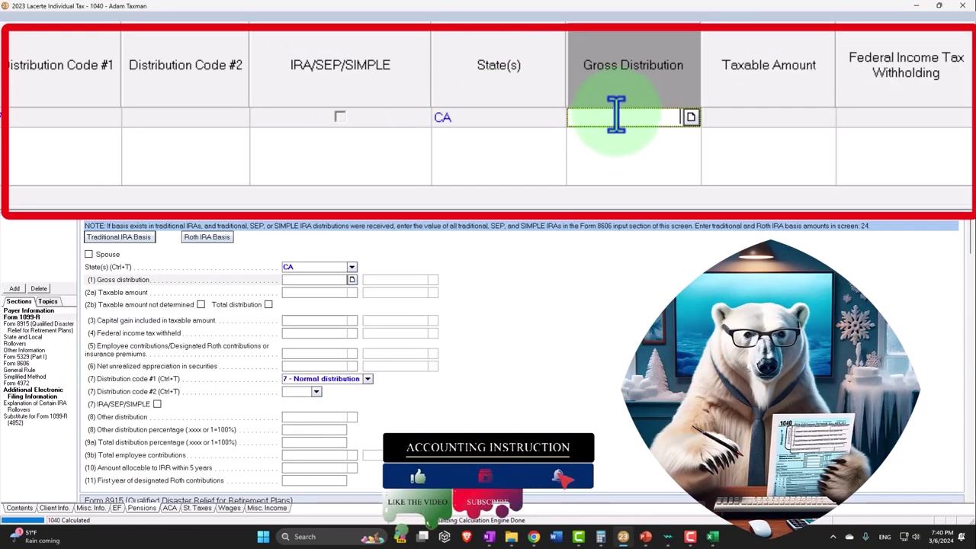
pyautogui.write('30000')
pyautogui.press('Return')
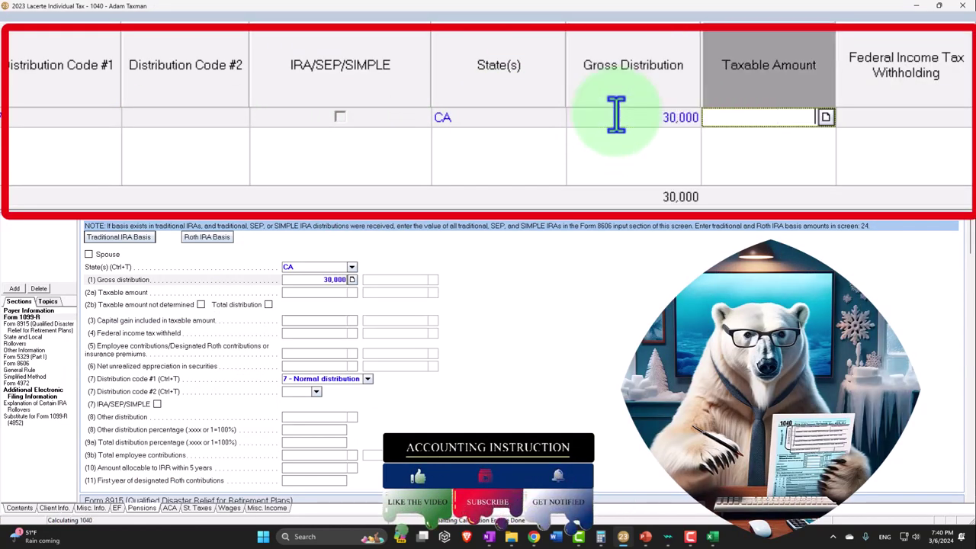
pyautogui.write('30,0')
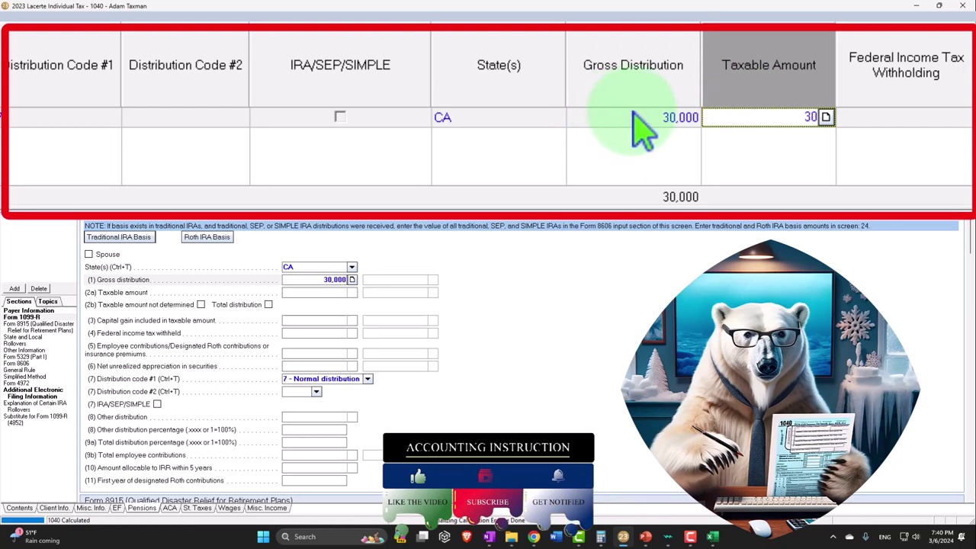
pyautogui.write('00')
pyautogui.press('Return')
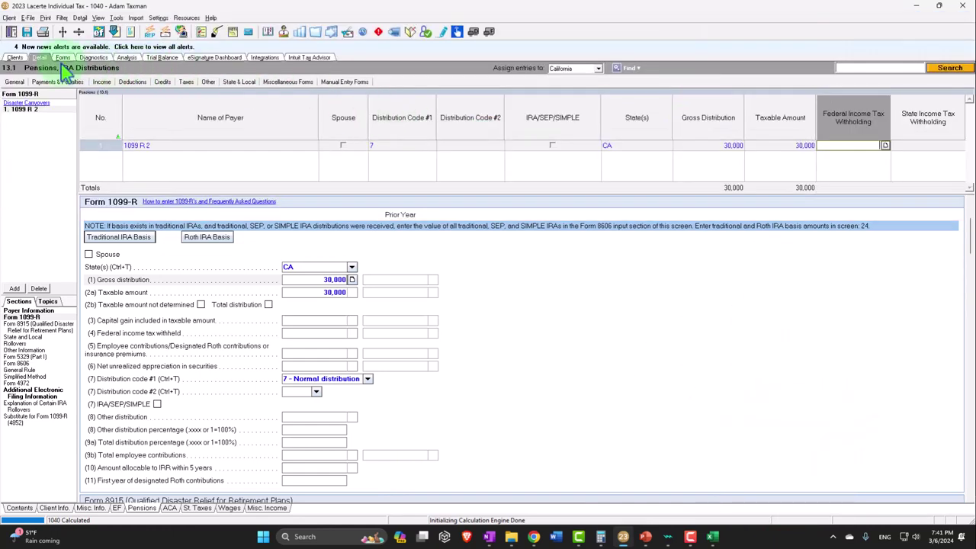
# Step: View Form 1040-SR and open the Social Security Benefits Worksheet from line 6a
pyautogui.click(64, 58)
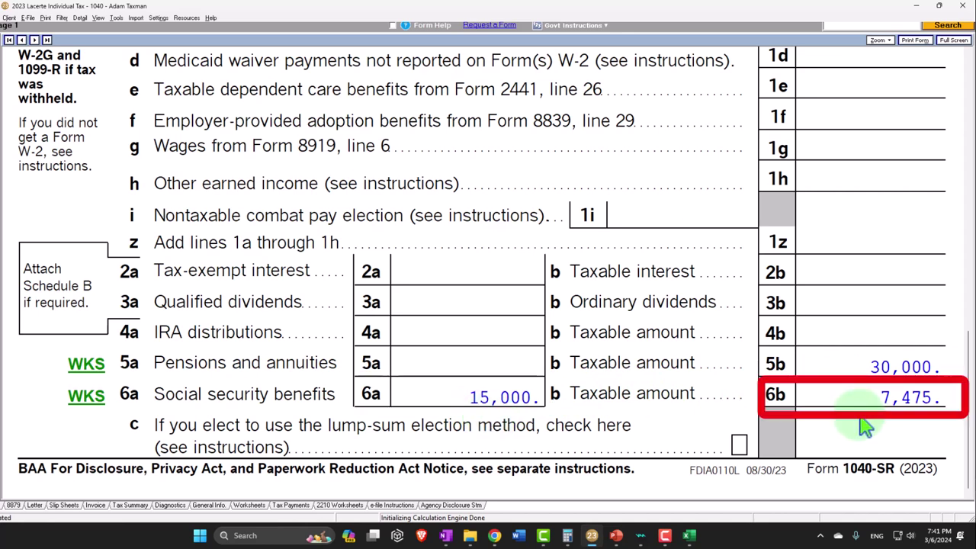
pyautogui.click(87, 395)
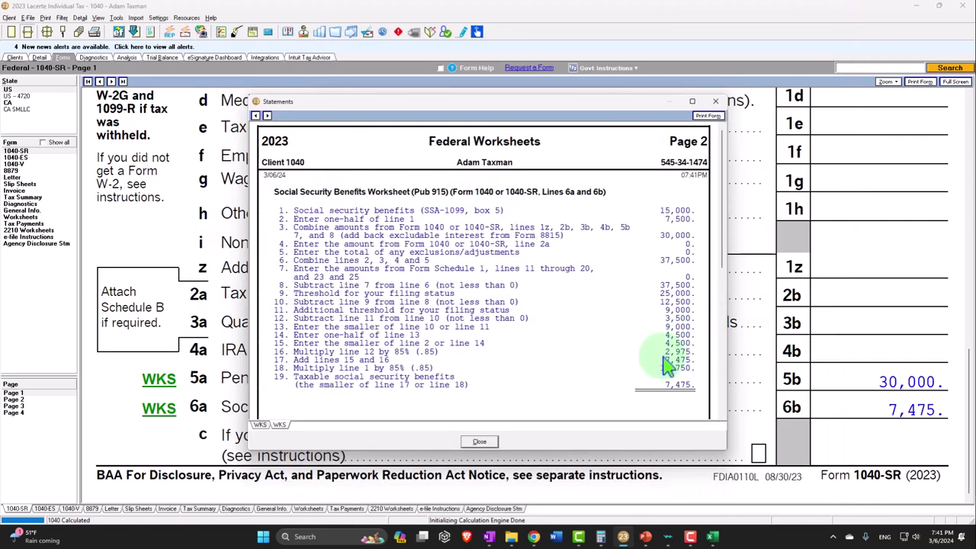
# Step: Close the worksheet, check page 2 totals, and return to page 1 showing 7,475 on 6b
pyautogui.press('Escape')
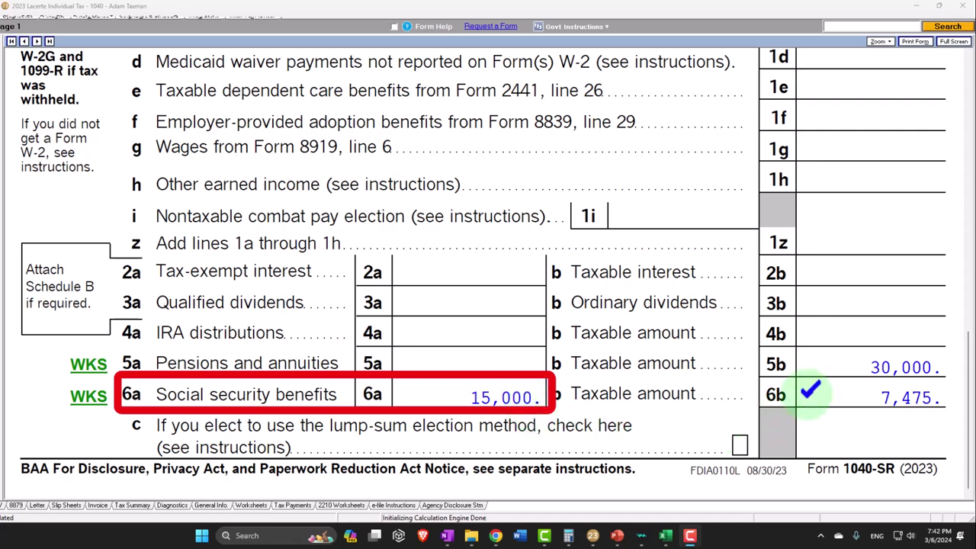
pyautogui.scroll(-3, 484, 273)
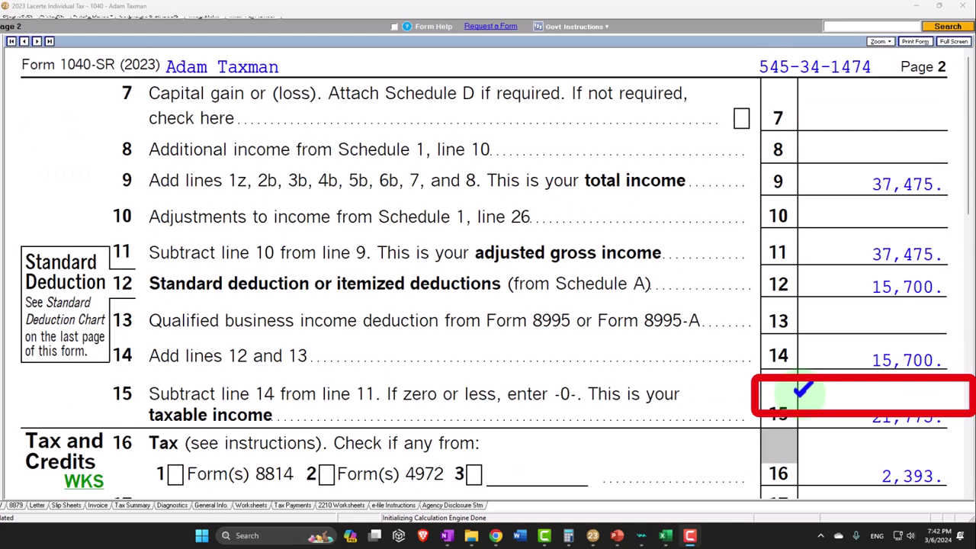
pyautogui.scroll(3, 792, 397)
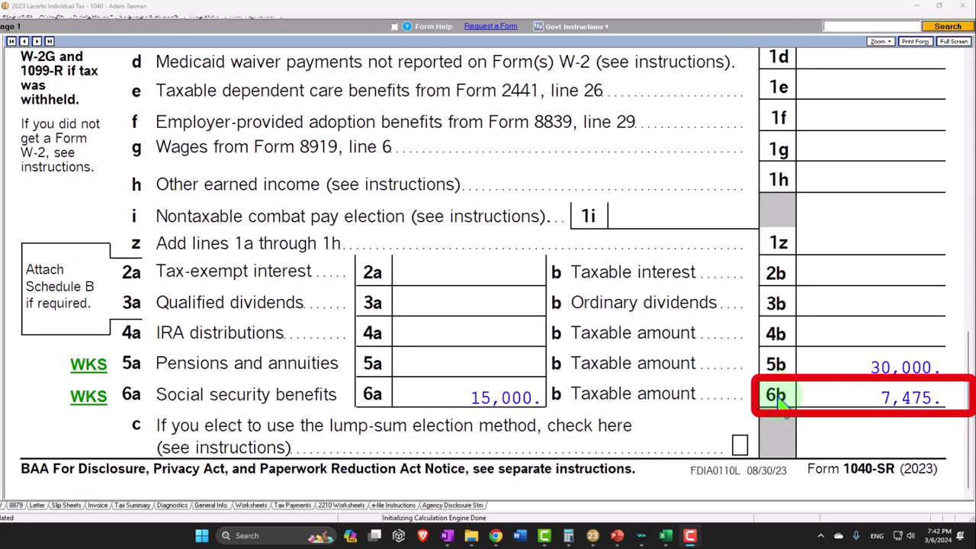
# Step: Clear the W-2 1 label and amount in cells A2:B2 on the P Income sheet
pyautogui.click(690, 536)
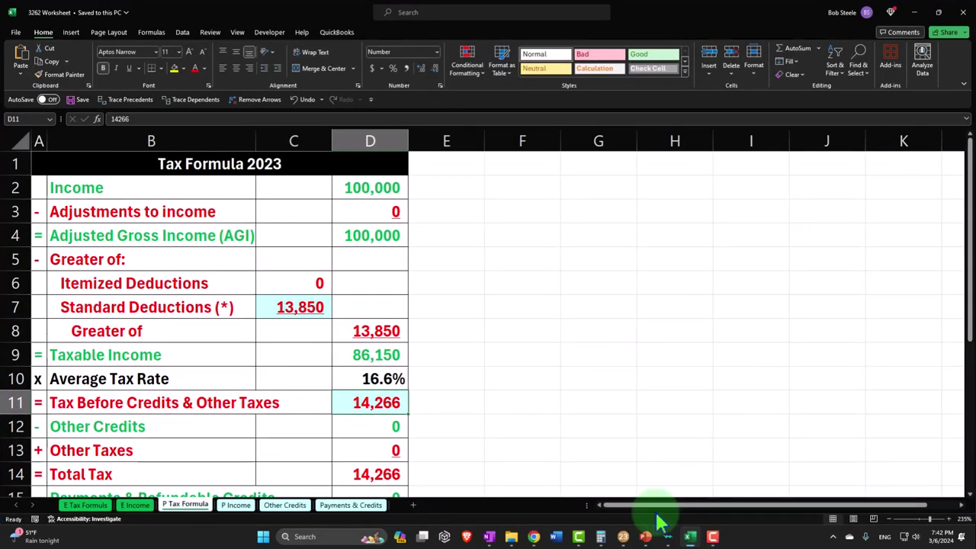
pyautogui.click(292, 494)
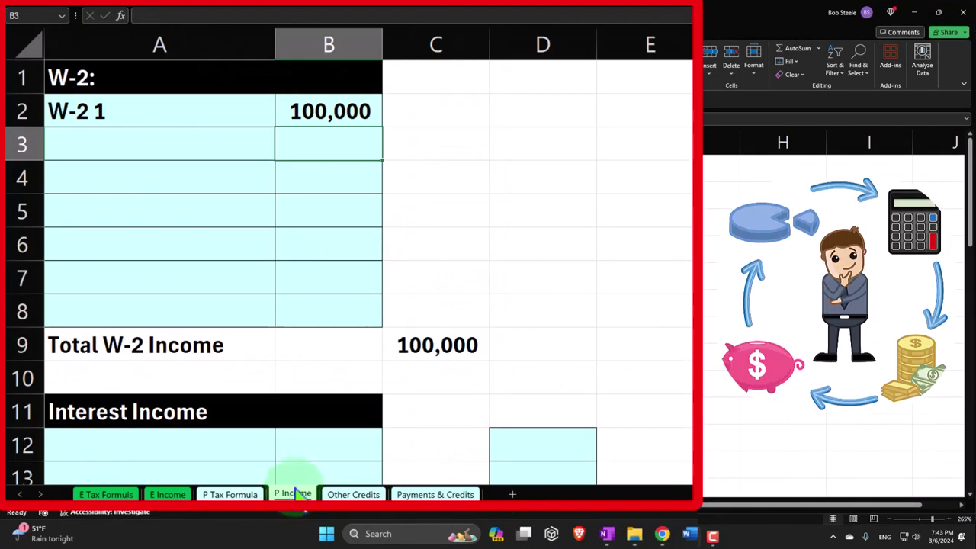
pyautogui.click(188, 110)
pyautogui.moveTo(188, 111); pyautogui.dragTo(307, 119)
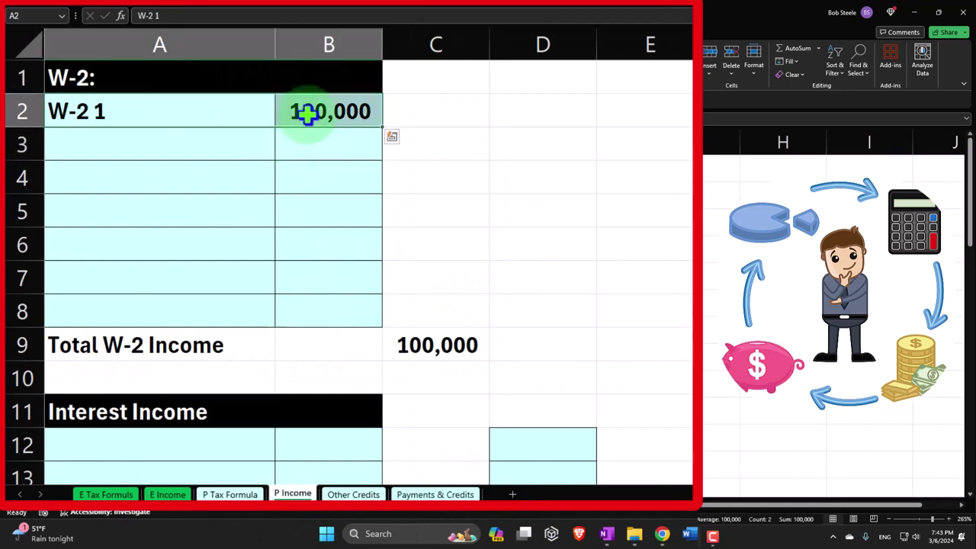
pyautogui.press('Delete')
pyautogui.click(332, 334)
# Step: Move the Total income row from row 41 down to row 50
pyautogui.scroll(-8, 332, 334)
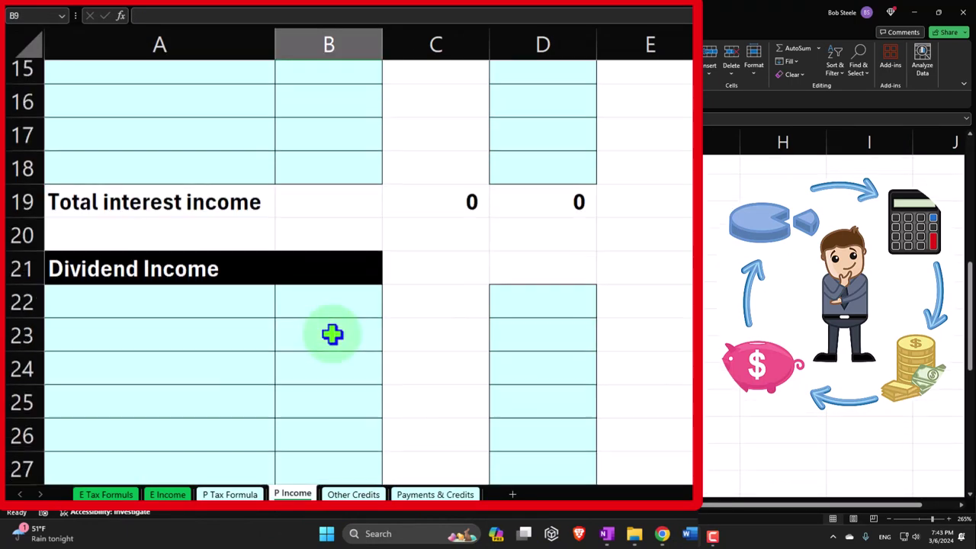
pyautogui.scroll(-4, 336, 329)
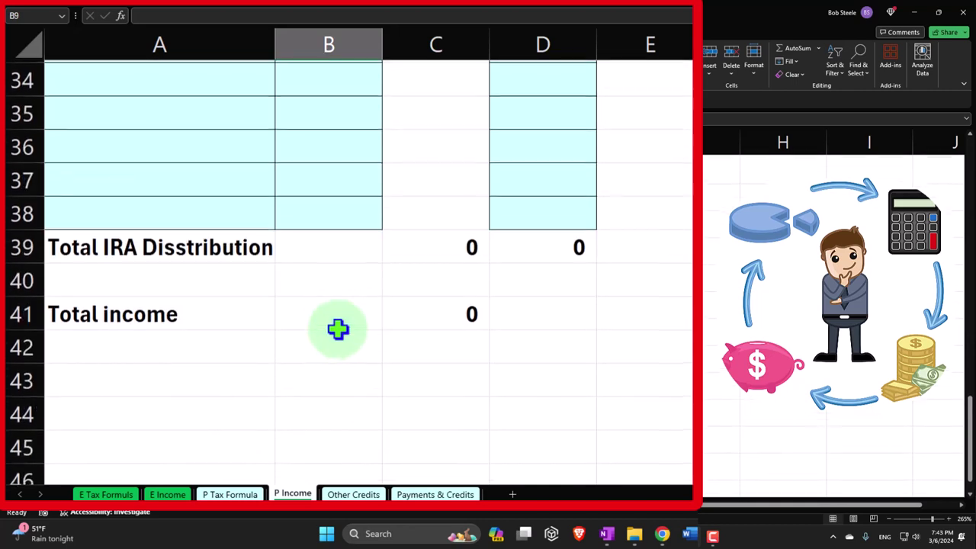
pyautogui.moveTo(209, 315); pyautogui.dragTo(508, 325)
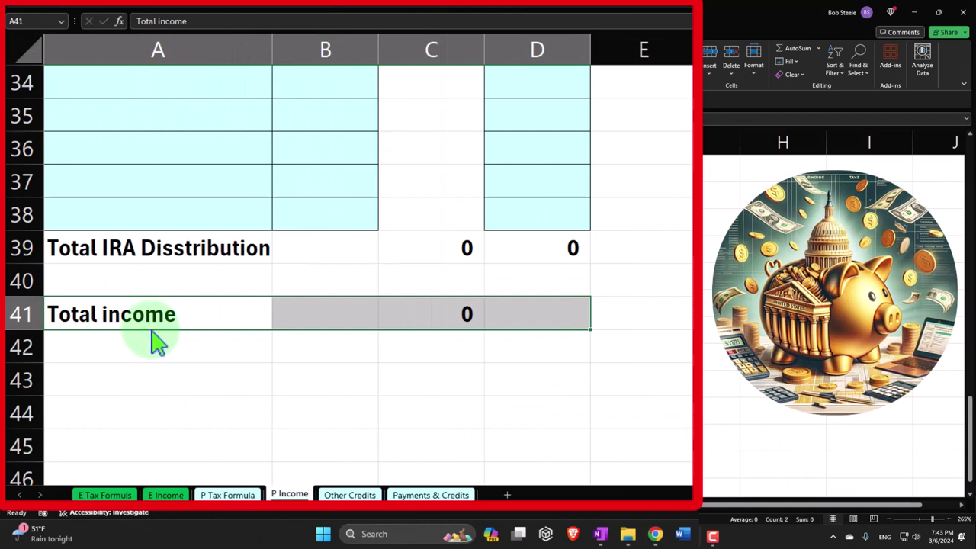
pyautogui.moveTo(152, 331); pyautogui.dragTo(148, 426)
pyautogui.scroll(1, 226, 347)
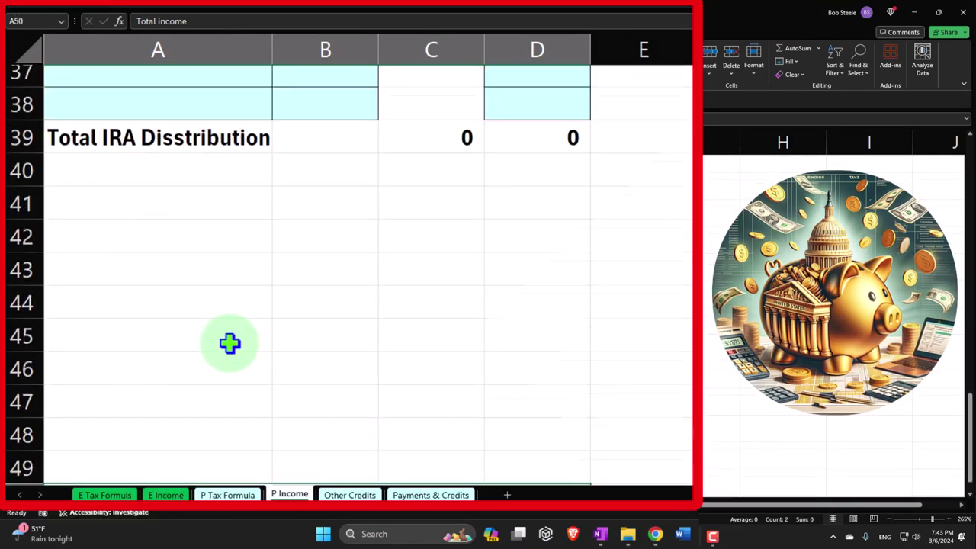
pyautogui.click(152, 218)
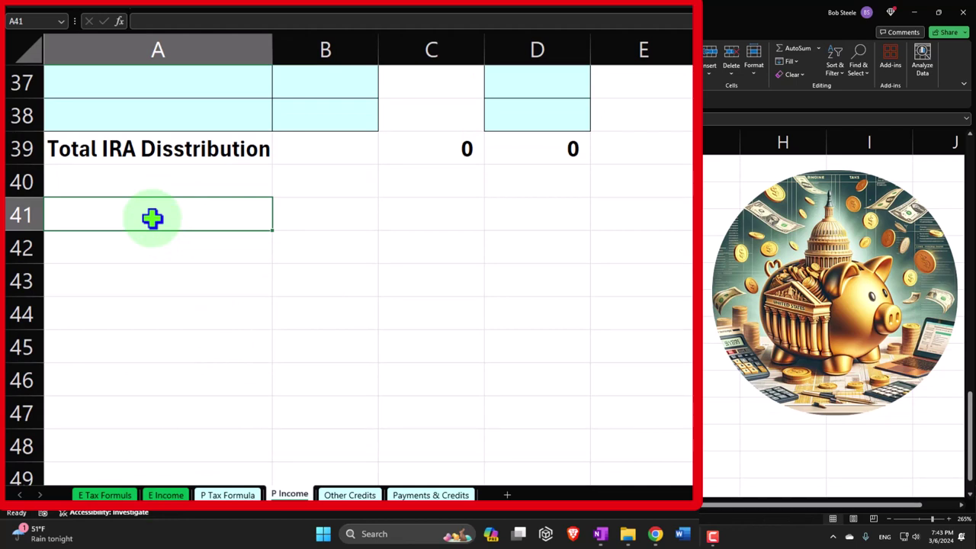
# Step: Enter the 'SSA-1099 Income' heading in A41 with white text on a black fill
pyautogui.write('SSA')
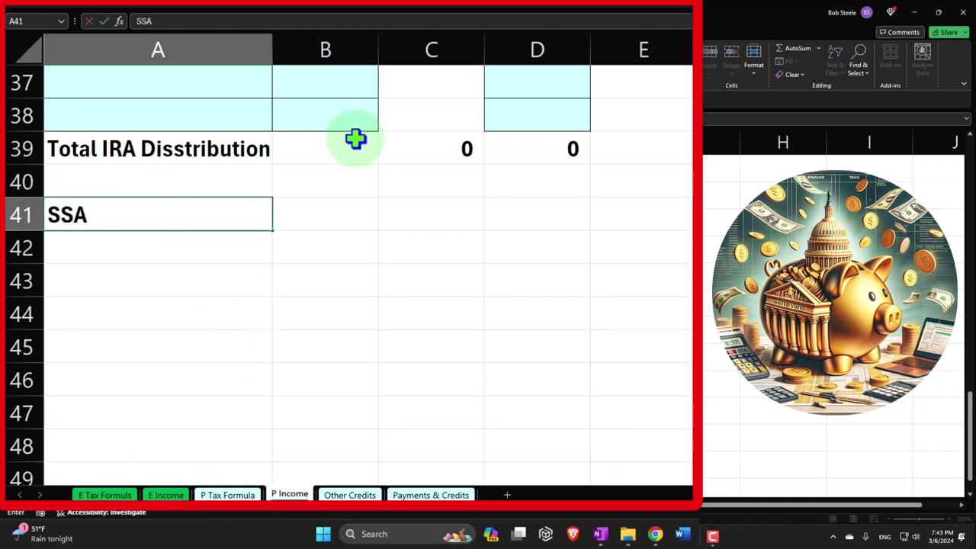
pyautogui.write('-1099 Income')
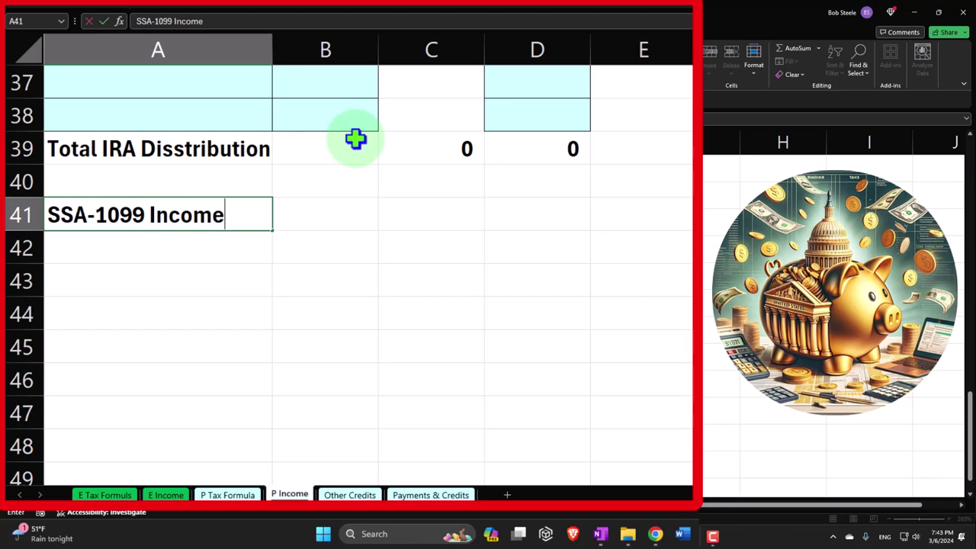
pyautogui.press('Return')
pyautogui.click(314, 215)
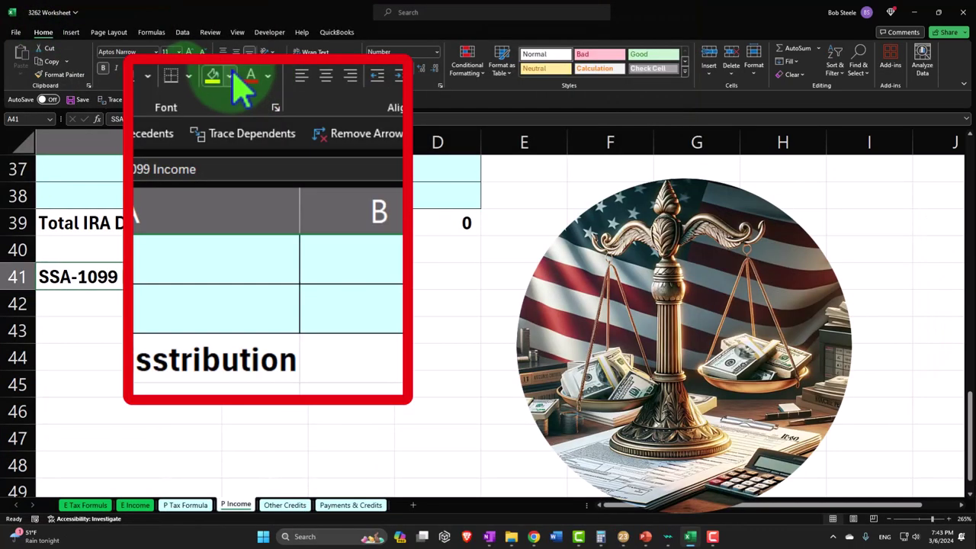
pyautogui.click(182, 67)
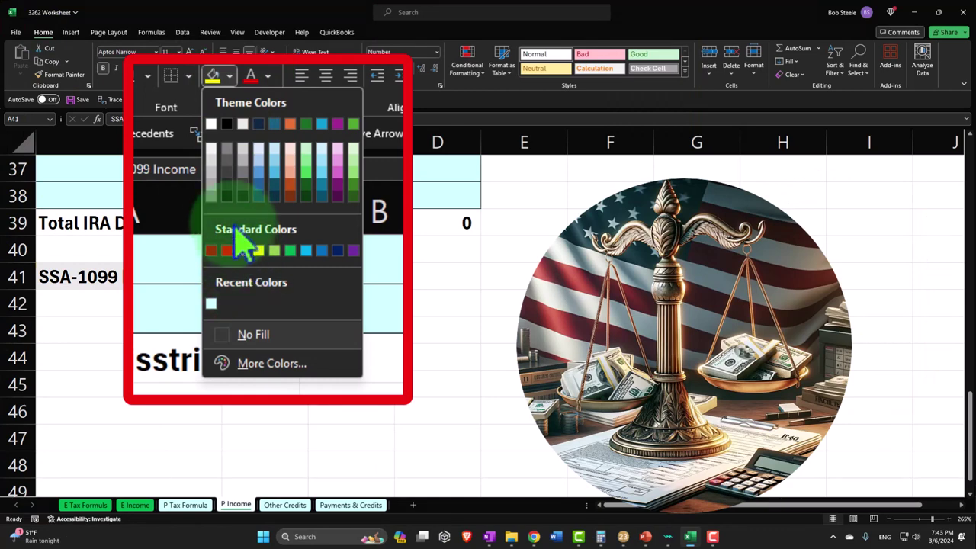
pyautogui.click(226, 123)
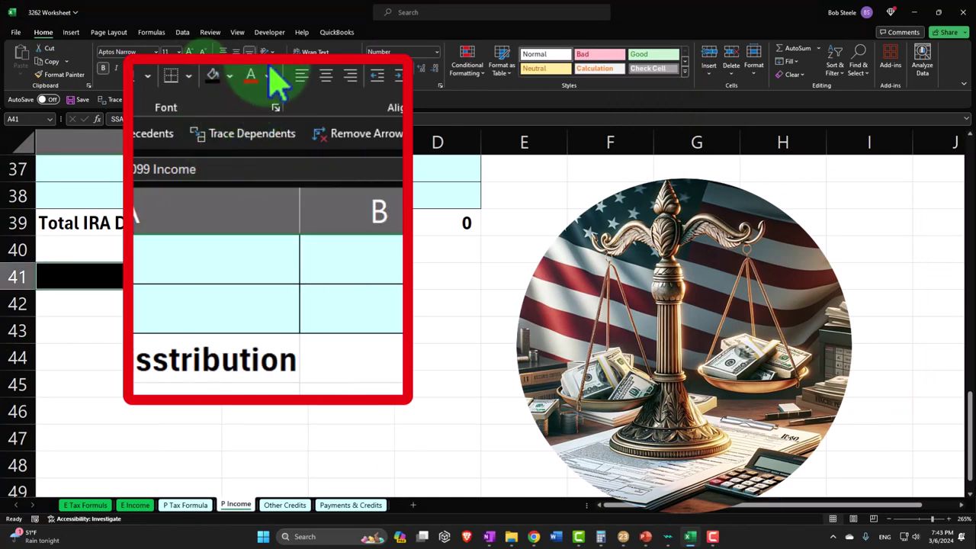
pyautogui.click(268, 75)
pyautogui.click(256, 154)
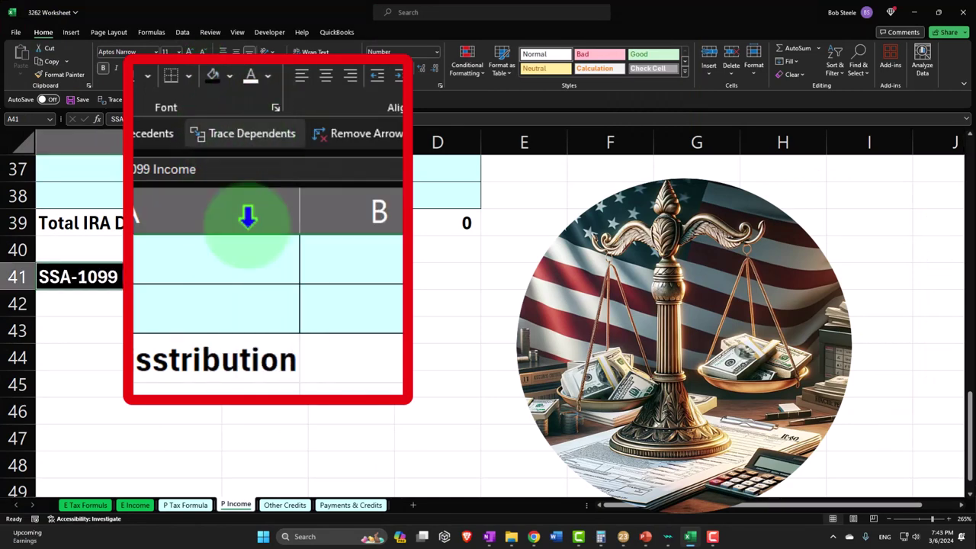
# Step: Give the entry area A42:B47 all borders and a light cyan fill
pyautogui.moveTo(113, 300); pyautogui.dragTo(242, 453)
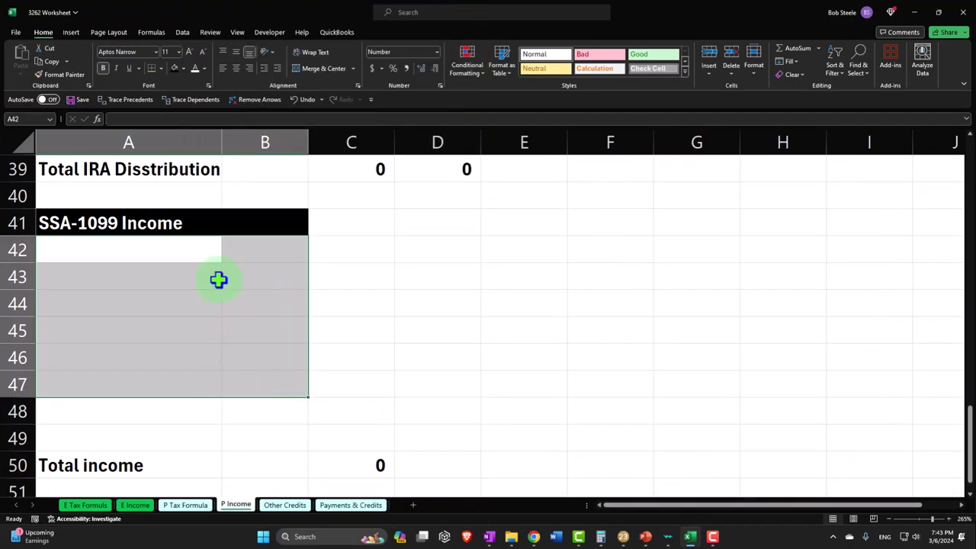
pyautogui.click(172, 96)
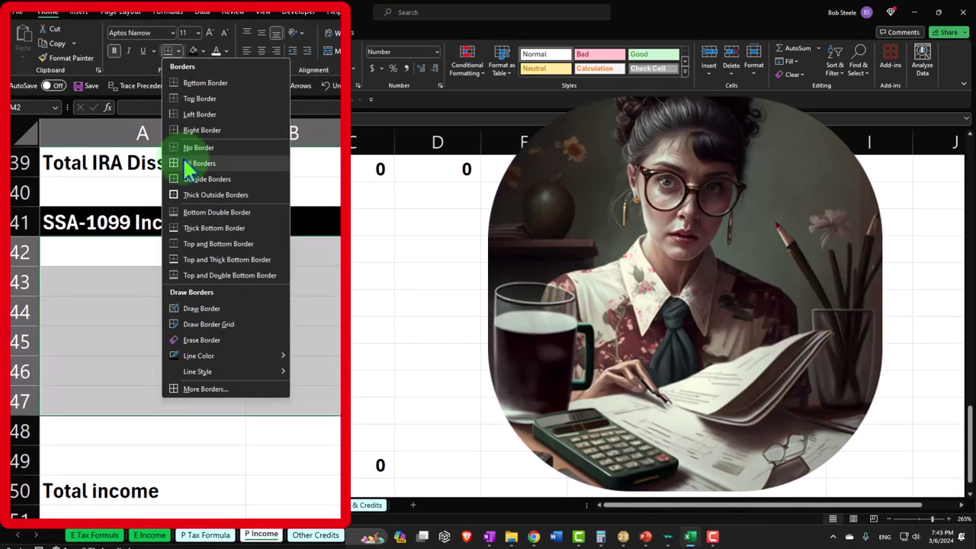
pyautogui.click(191, 163)
pyautogui.click(202, 51)
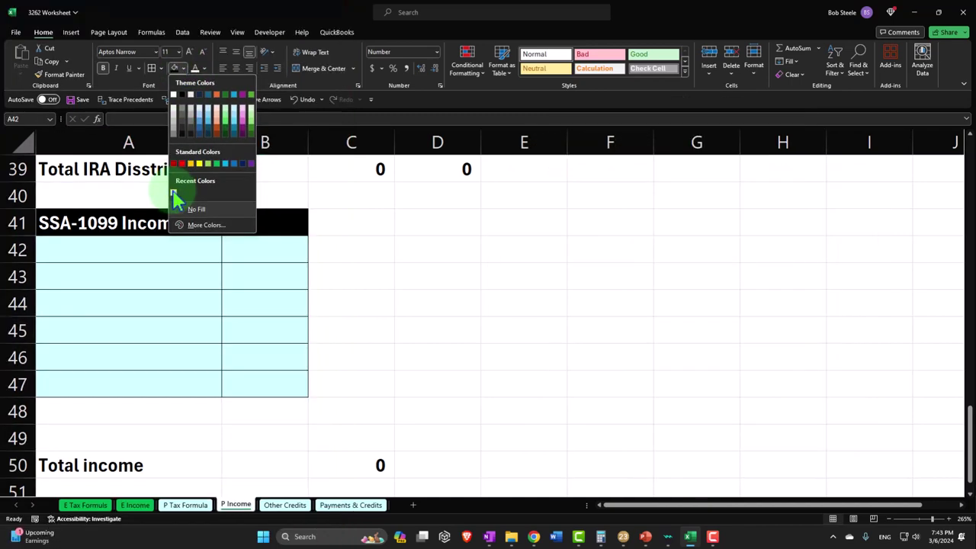
pyautogui.click(192, 188)
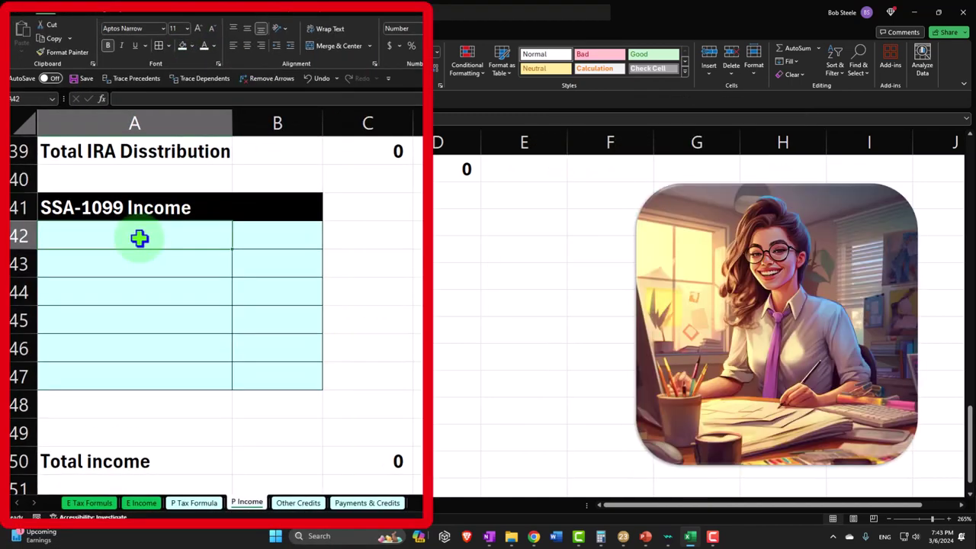
# Step: Enter 15,000 Social Security in B42 and label A48 'Total SSA - 1099'
pyautogui.press('Right')
pyautogui.write('1')
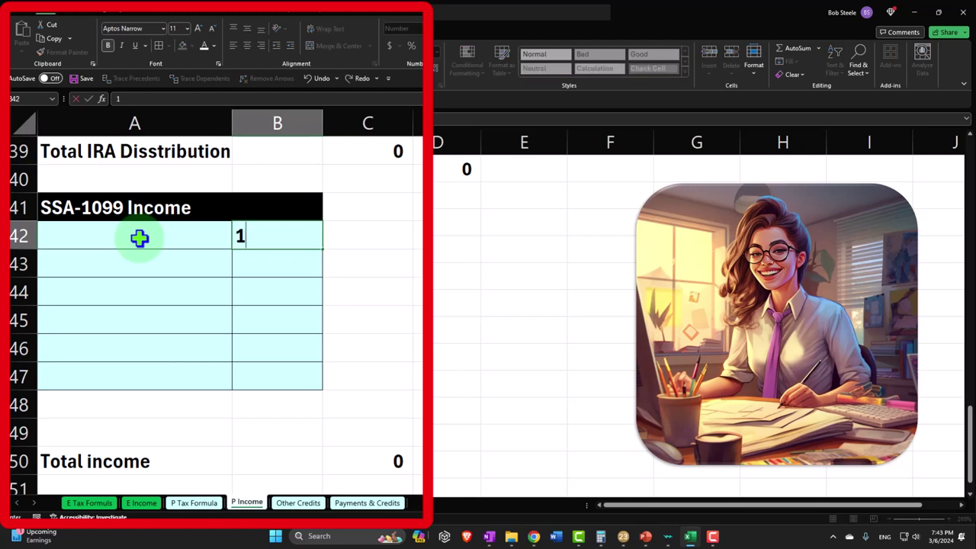
pyautogui.write('5,000')
pyautogui.press('Return')
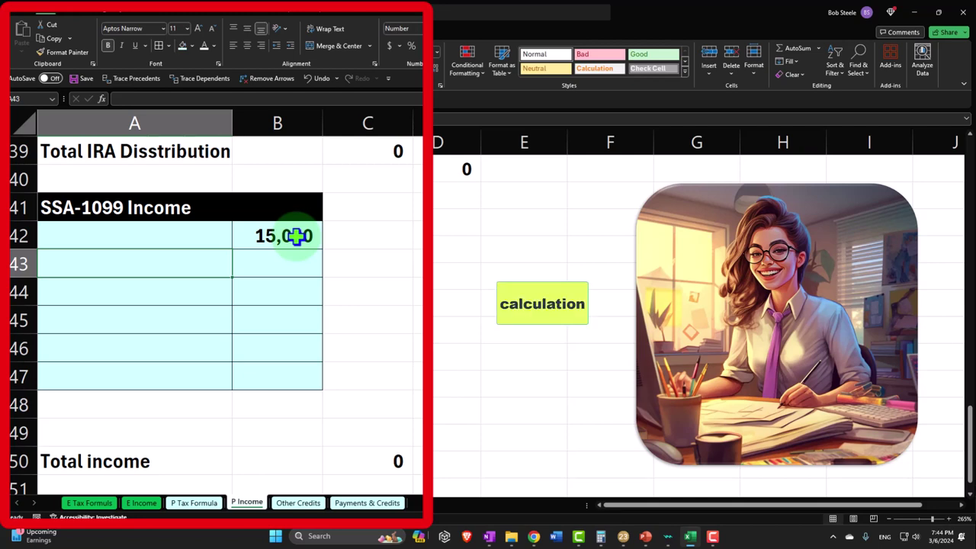
pyautogui.click(165, 401)
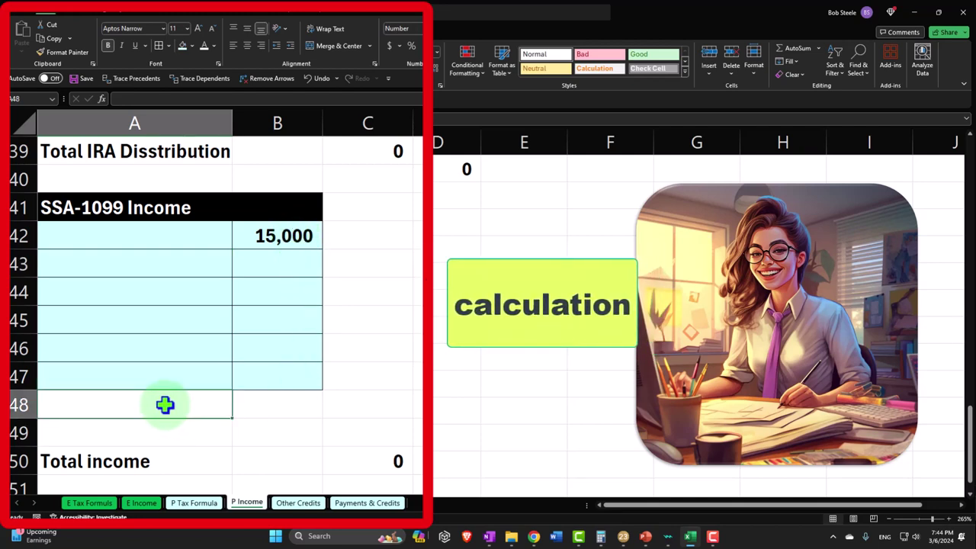
pyautogui.write('Total')
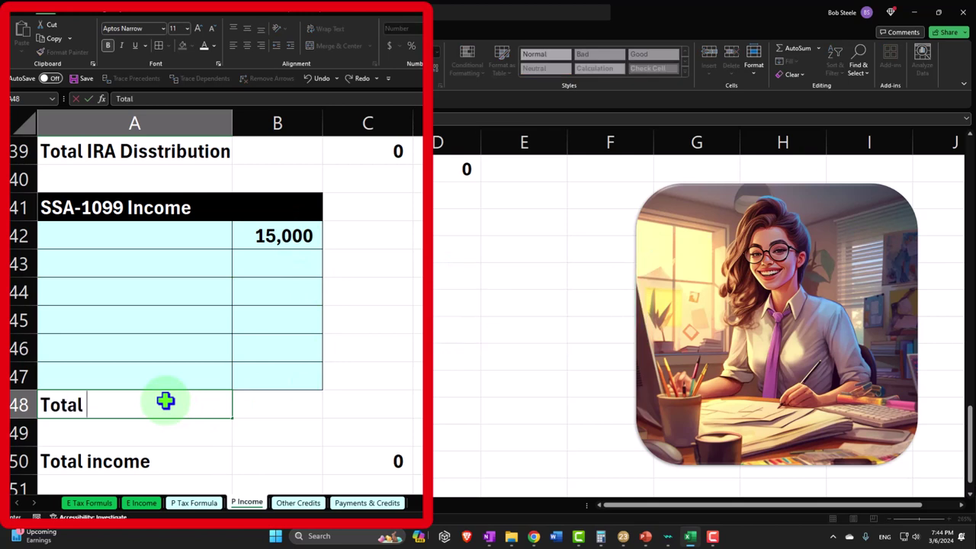
pyautogui.write(' SSA ')
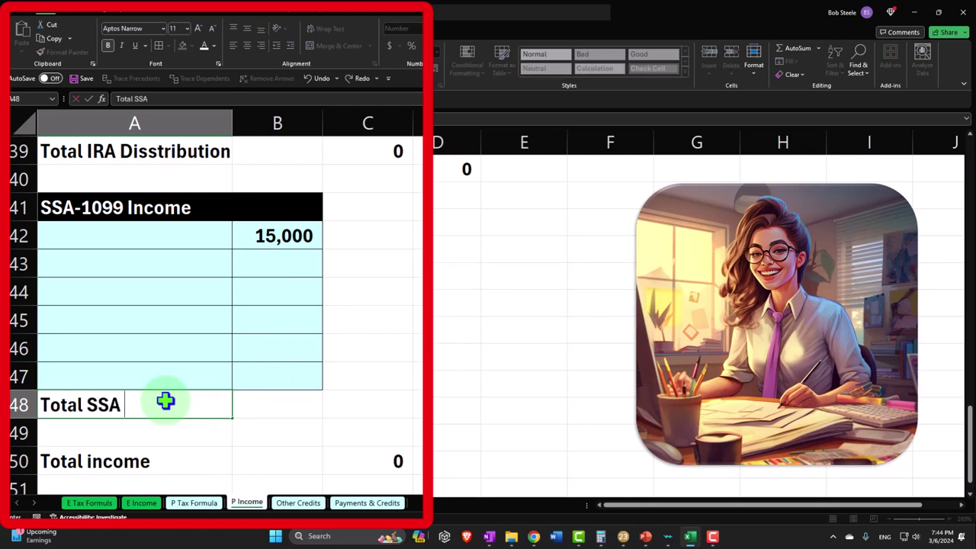
pyautogui.write('- 1099')
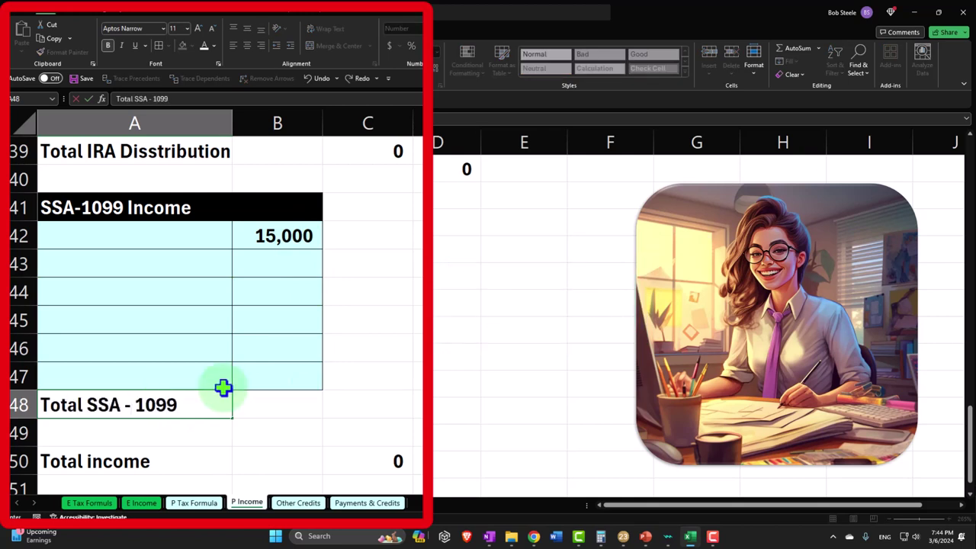
pyautogui.press('Return')
# Step: Extend the bordered light cyan entry cells to C42:C47
pyautogui.press('Right')
pyautogui.press('Right')
pyautogui.press('Right')
pyautogui.press('Up')
pyautogui.press('Up')
pyautogui.press('Up')
pyautogui.press('Up')
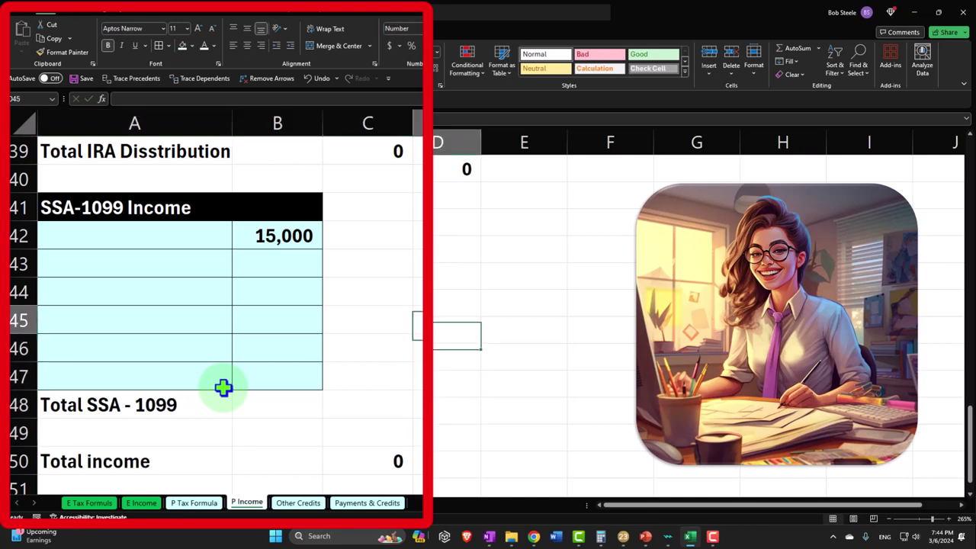
pyautogui.press('Up')
pyautogui.press('Up')
pyautogui.press('Up')
pyautogui.press('Left')
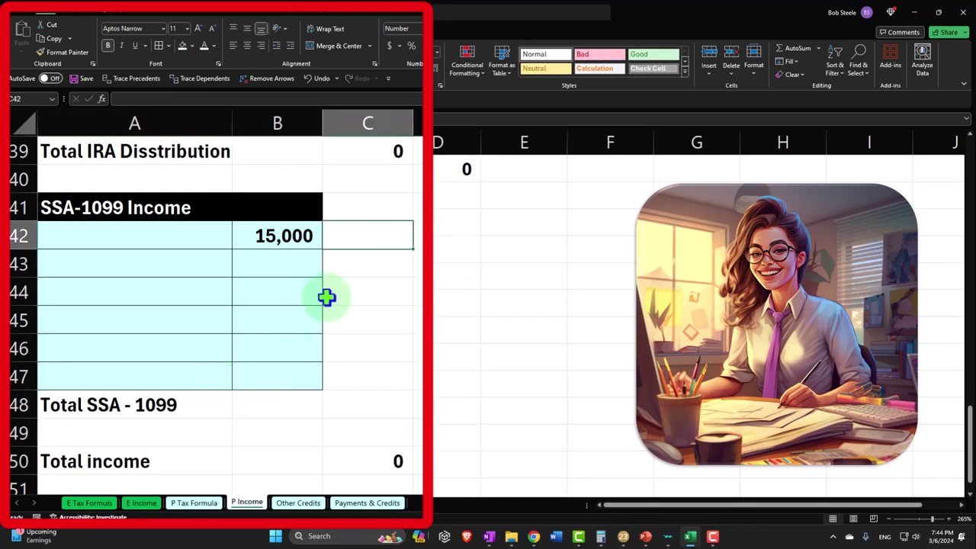
pyautogui.moveTo(345, 242); pyautogui.dragTo(357, 374)
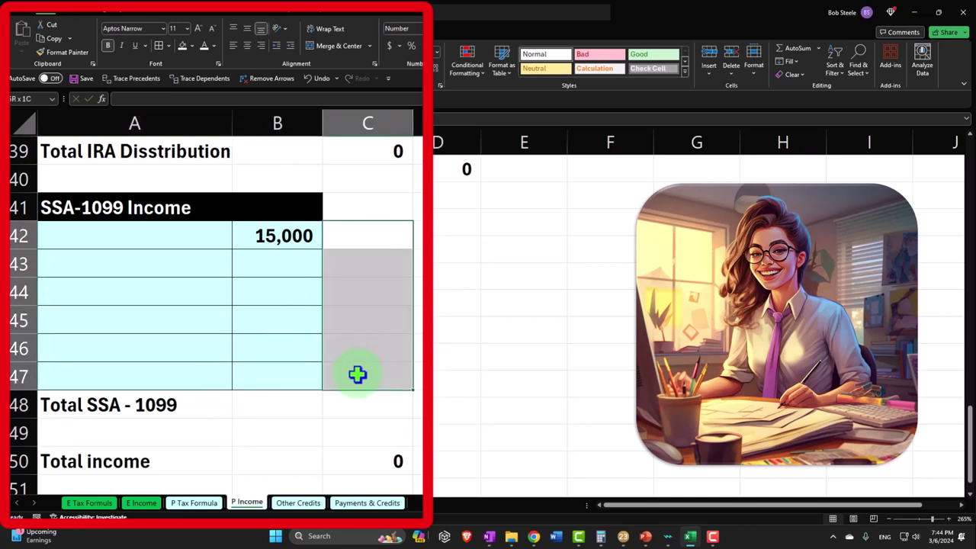
pyautogui.click(183, 45)
pyautogui.click(159, 45)
pyautogui.click(298, 313)
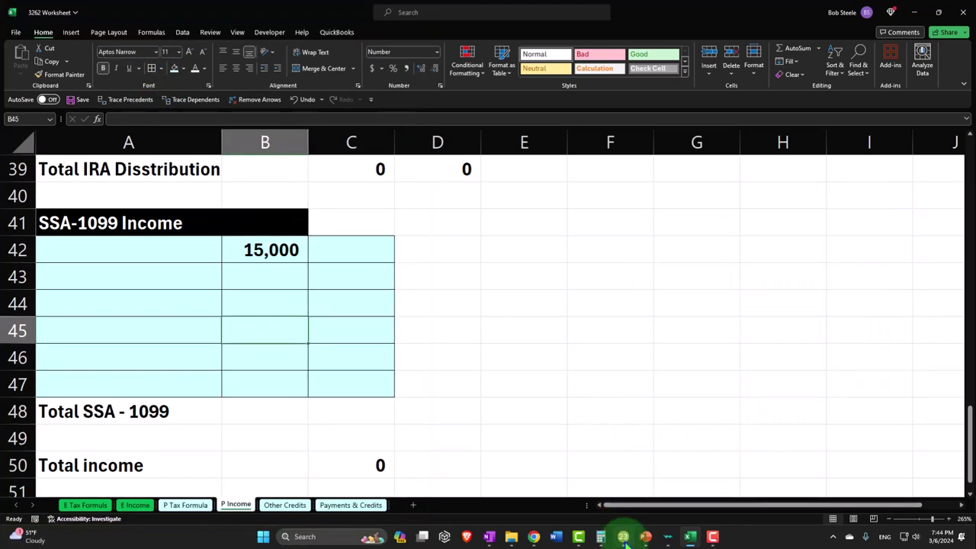
# Step: Enter the 7,475 taxable Social Security amount in C42, checking the Lacerte form
pyautogui.click(623, 536)
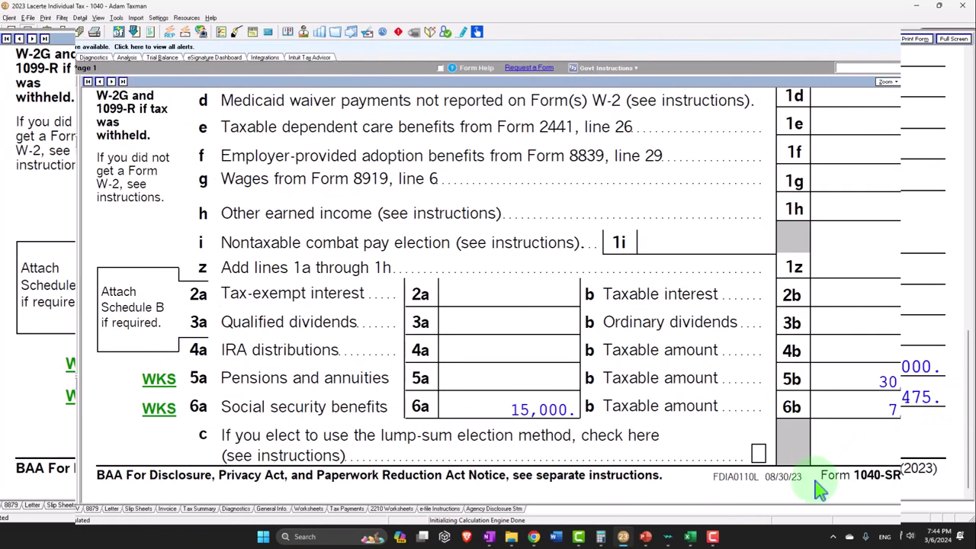
pyautogui.click(689, 536)
pyautogui.click(426, 201)
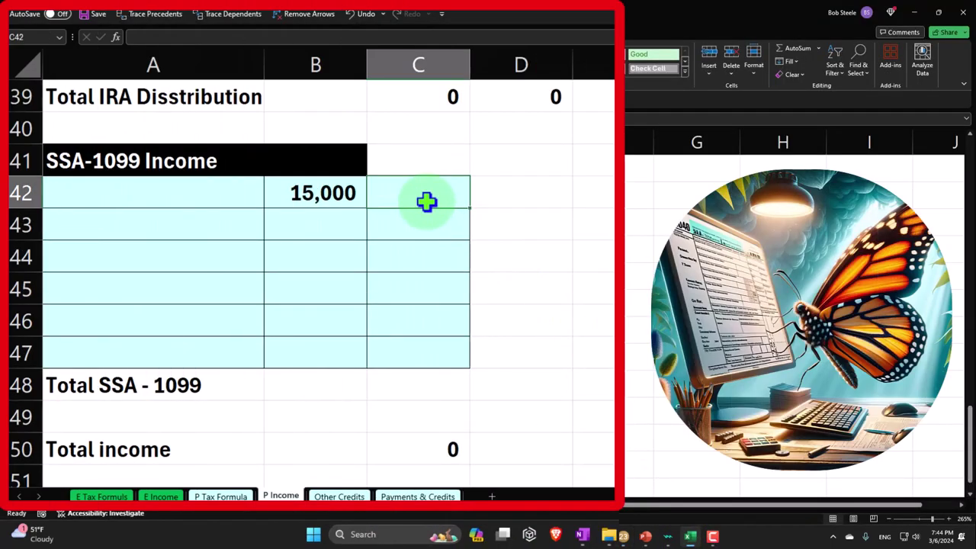
pyautogui.write('7')
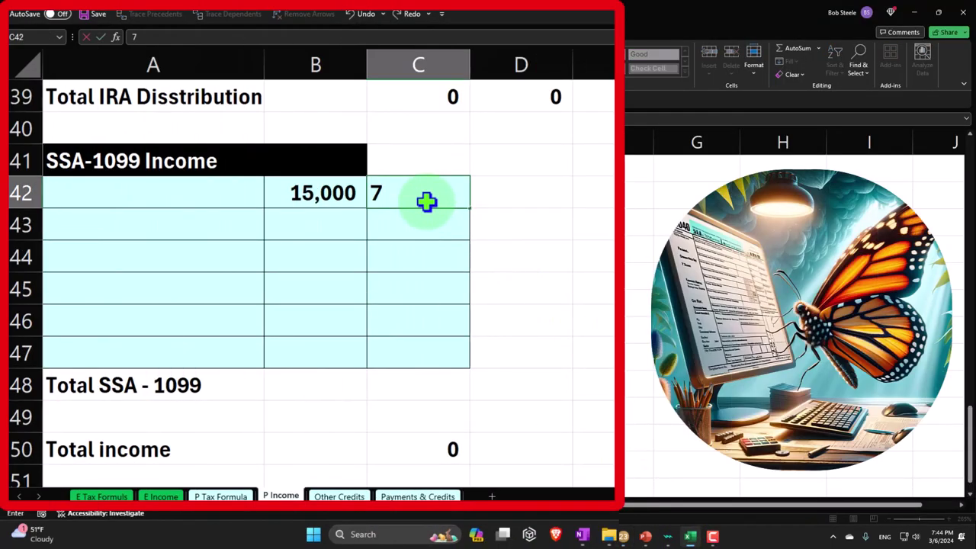
pyautogui.click(623, 536)
pyautogui.click(689, 536)
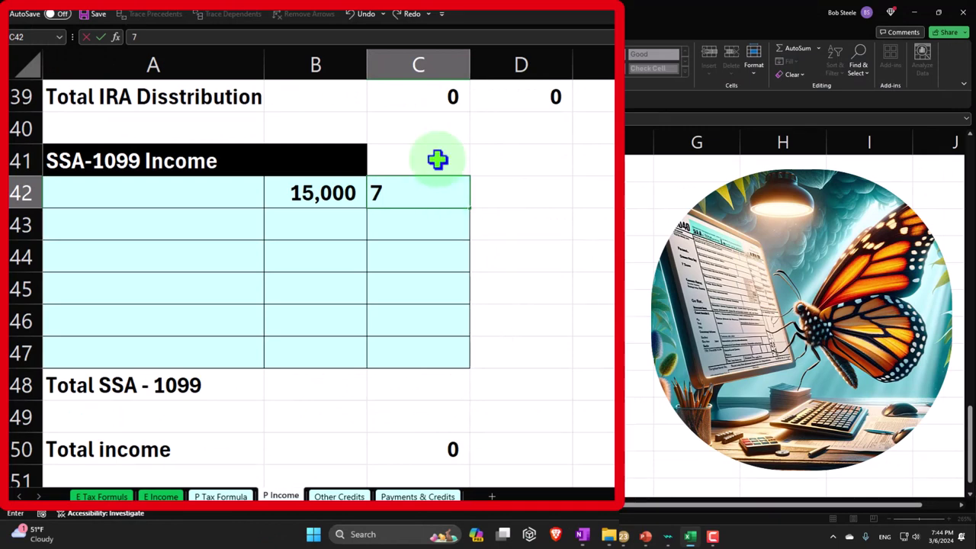
pyautogui.write('475')
pyautogui.press('Tab')
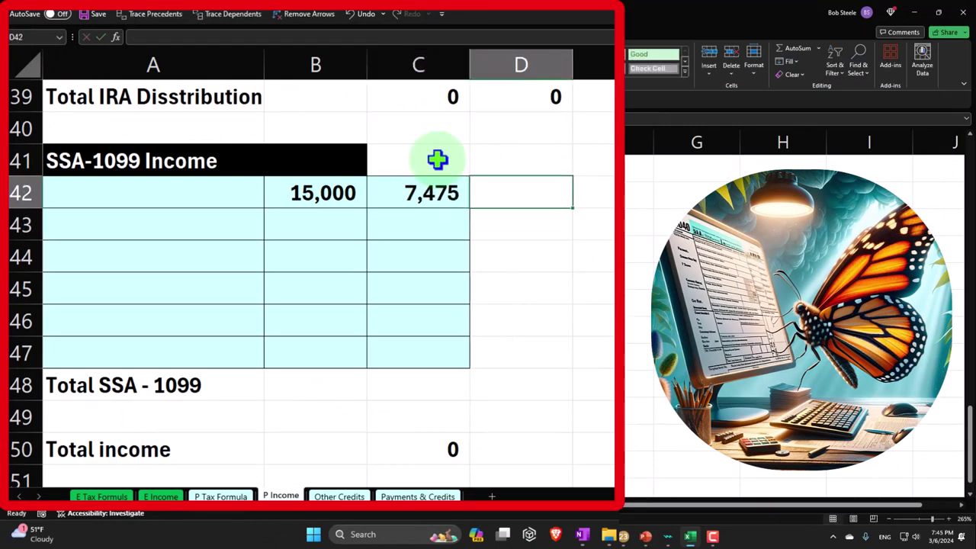
pyautogui.press('Tab')
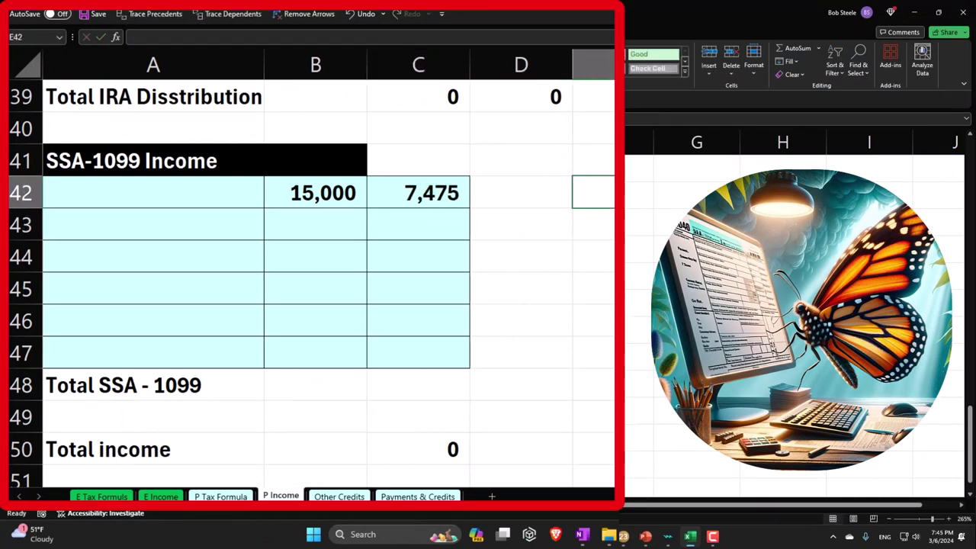
# Step: Show the taxable share =C42/B42 in D42 as a two-decimal percentage (49.83%)
pyautogui.click(521, 192)
pyautogui.write('=')
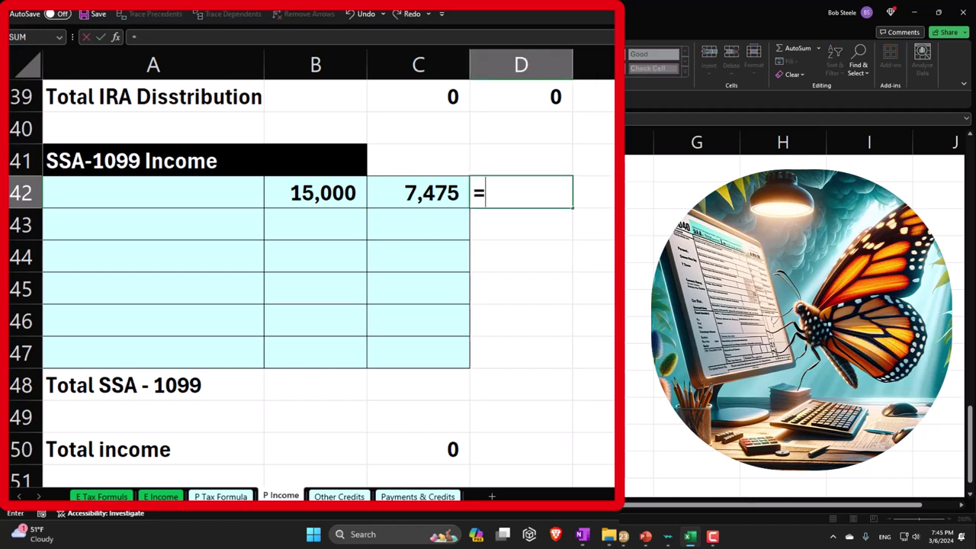
pyautogui.click(417, 192)
pyautogui.write('/')
pyautogui.press('Left')
pyautogui.press('Left')
pyautogui.press('Return')
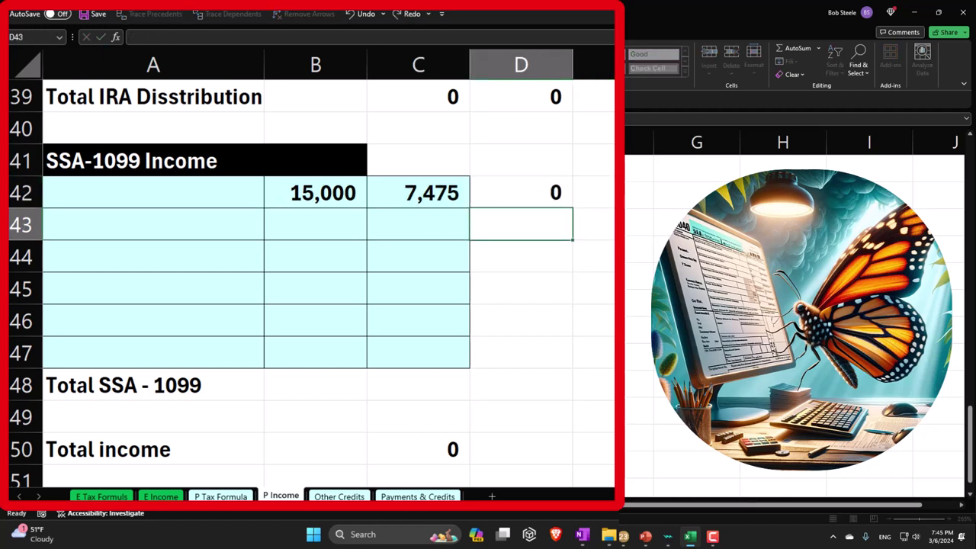
pyautogui.press('Up')
pyautogui.hotkey('ctrl', 'shift', '5')
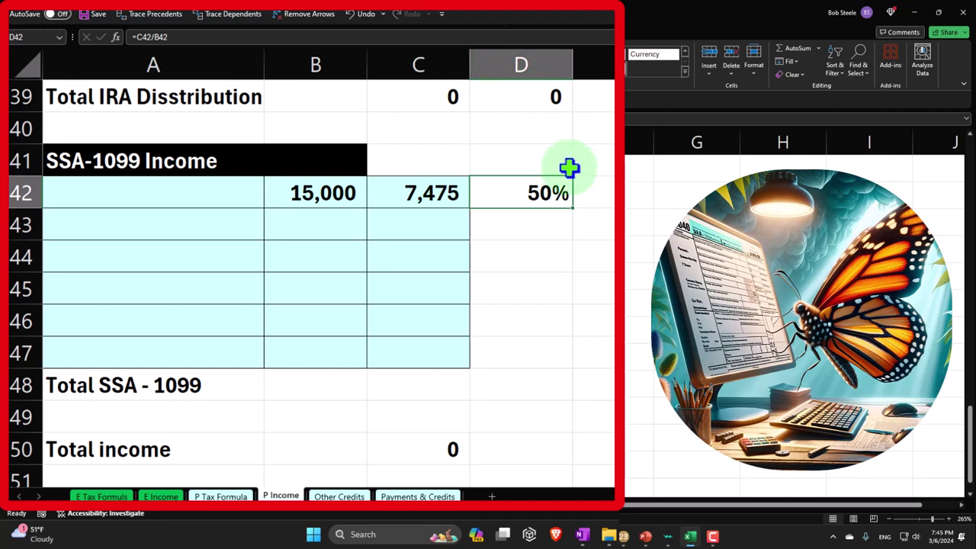
pyautogui.hotkey('alt', 'h')
pyautogui.press('0')
pyautogui.hotkey('alt', 'h')
pyautogui.press('0')
pyautogui.press('Right')
pyautogui.press('Right')
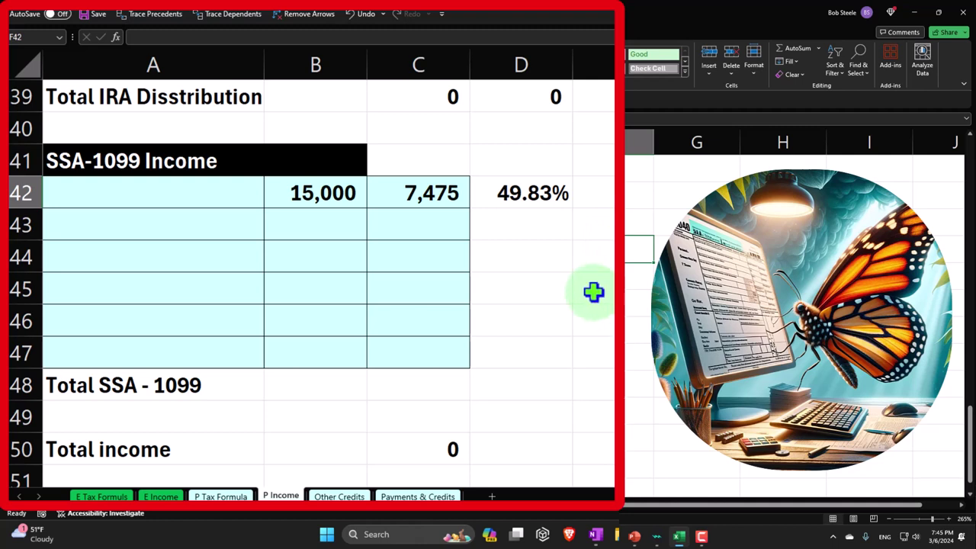
# Step: Add C48 to the Total income formula in C50, making it =SUM(C9:C39)+C48
pyautogui.doubleClick(441, 450)
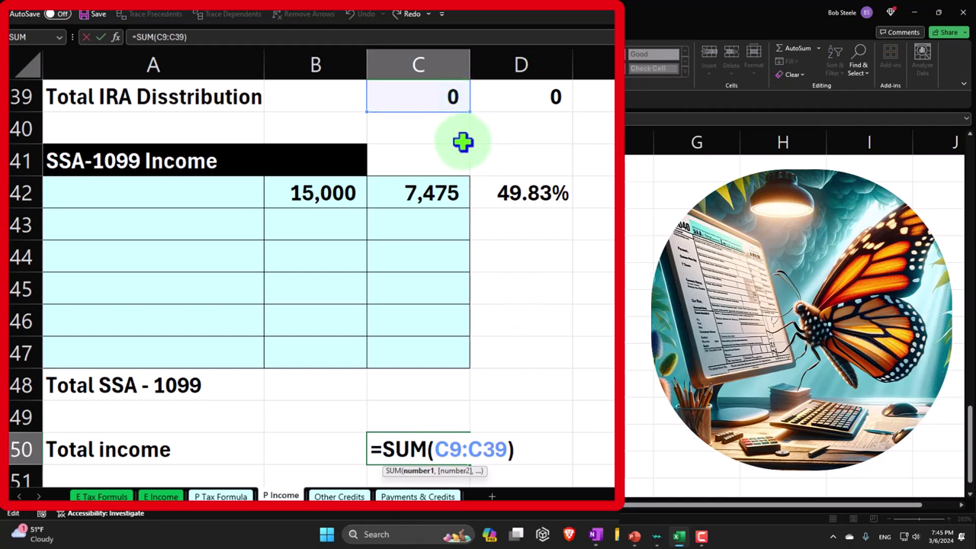
pyautogui.scroll(2, 447, 231)
pyautogui.scroll(-2, 446, 253)
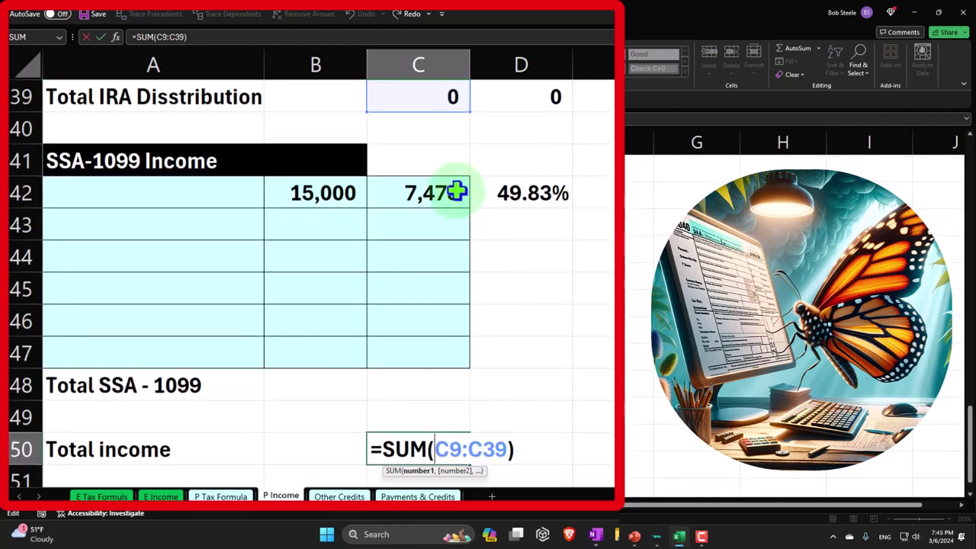
pyautogui.click(537, 442)
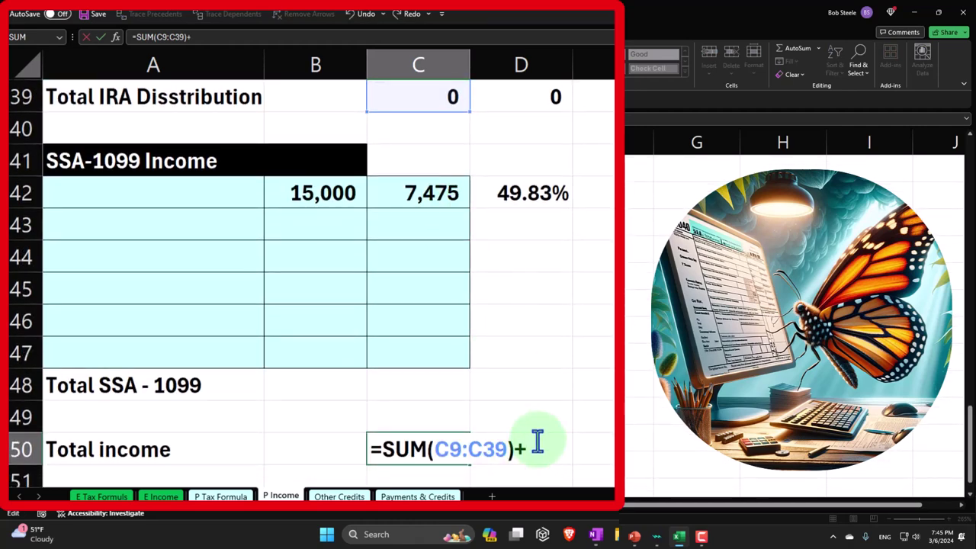
pyautogui.scroll(-1, 544, 367)
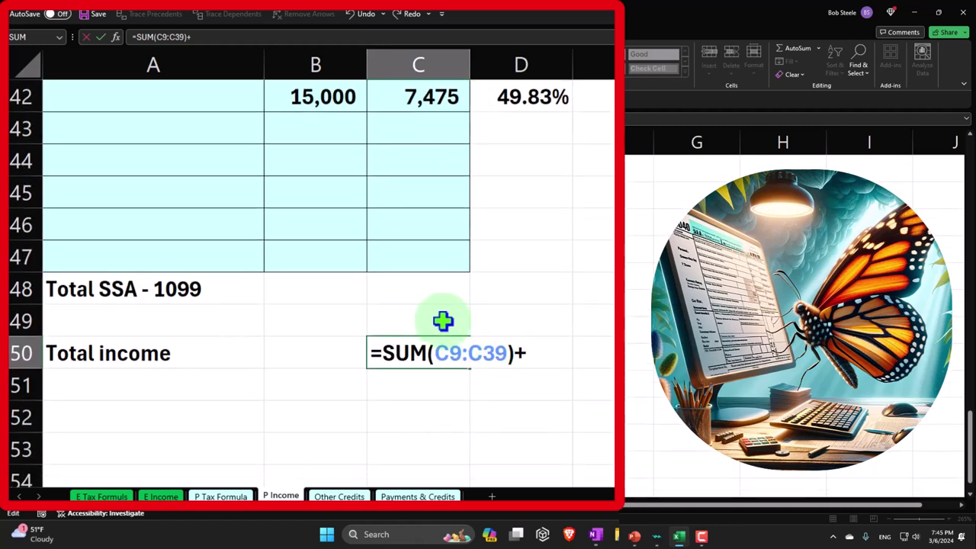
pyautogui.click(424, 286)
pyautogui.press('Return')
# Step: Total C42:C47 in C48 (7,475), review the P Tax Formula sheet, then minimize Excel
pyautogui.click(425, 287)
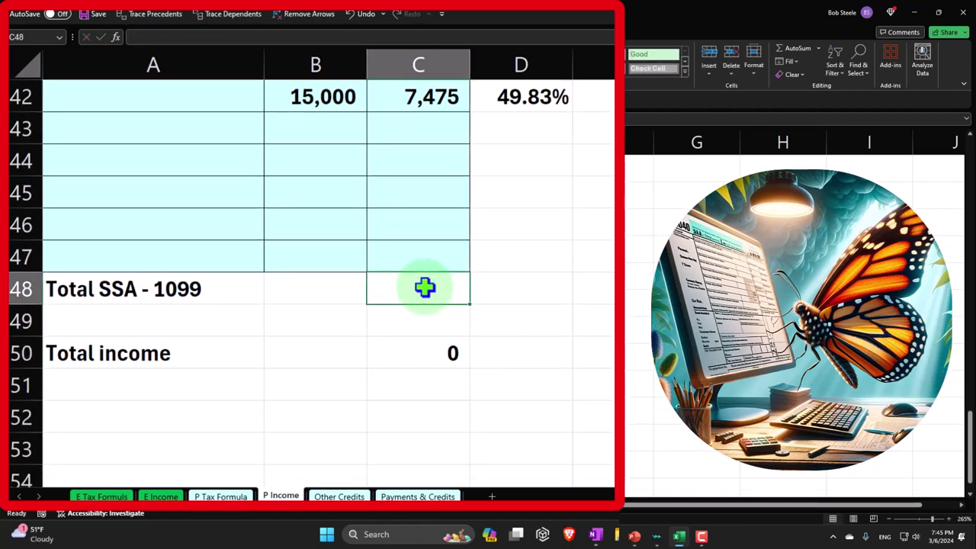
pyautogui.write('=sum')
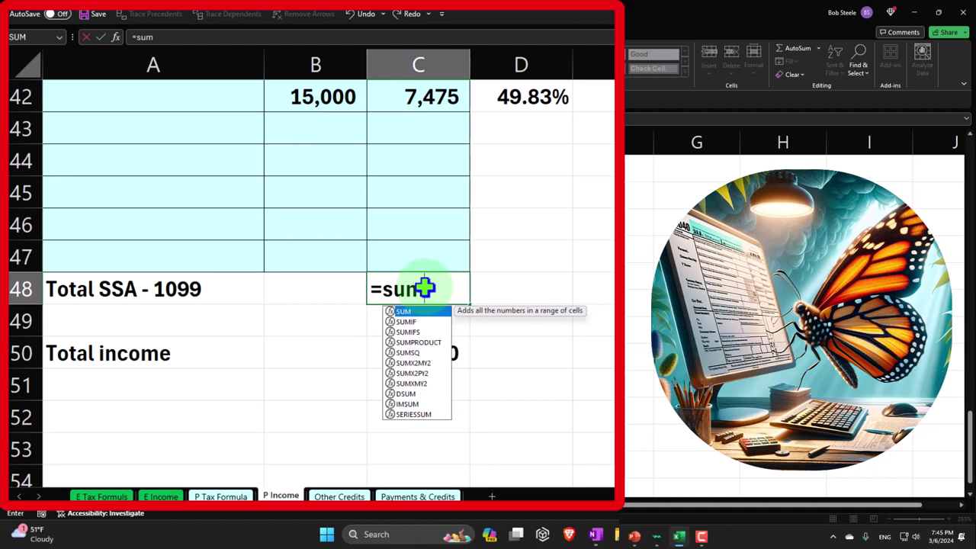
pyautogui.write('(')
pyautogui.press('Up')
pyautogui.hotkey('shift', 'Up')
pyautogui.hotkey('shift', 'Up')
pyautogui.hotkey('shift', 'Up')
pyautogui.hotkey('shift', 'Up')
pyautogui.hotkey('shift', 'Up')
pyautogui.press('Return')
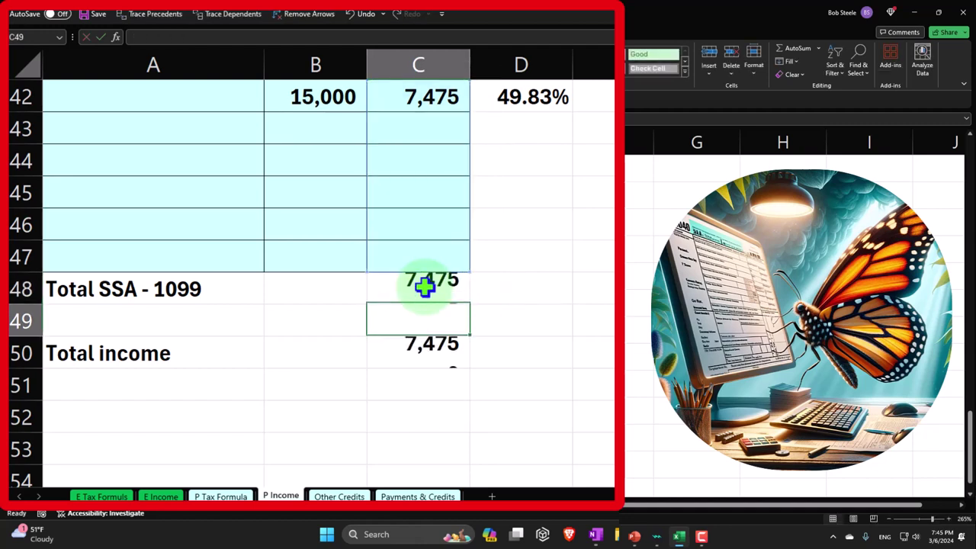
pyautogui.click(446, 355)
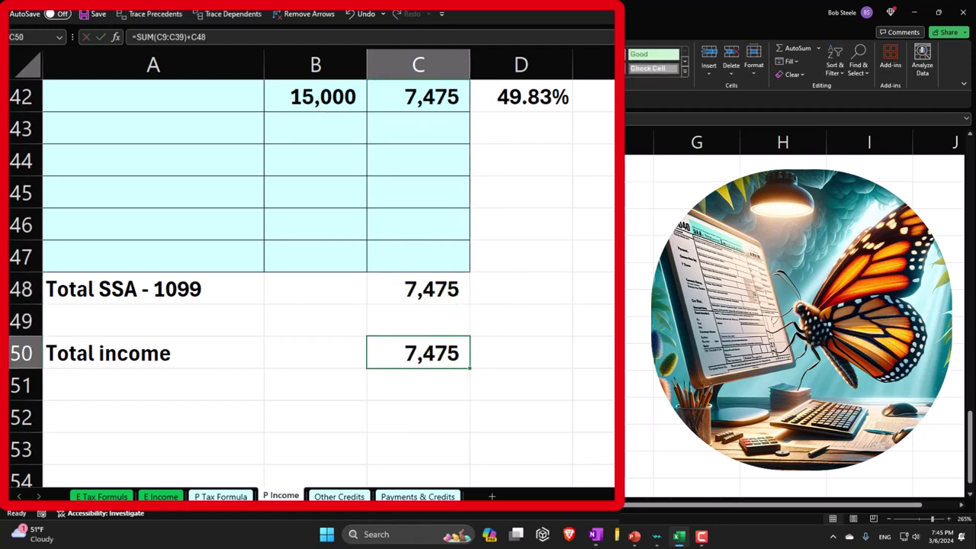
pyautogui.click(230, 497)
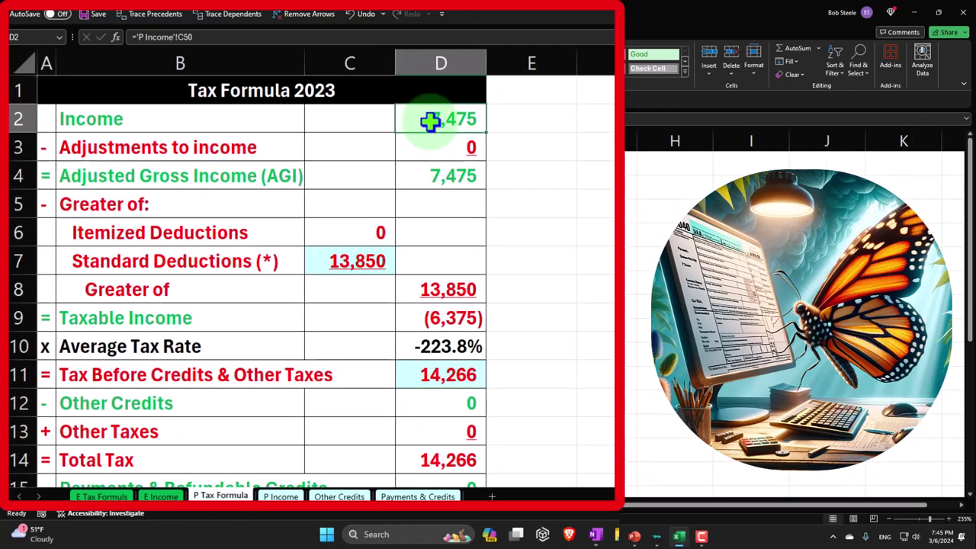
pyautogui.click(353, 259)
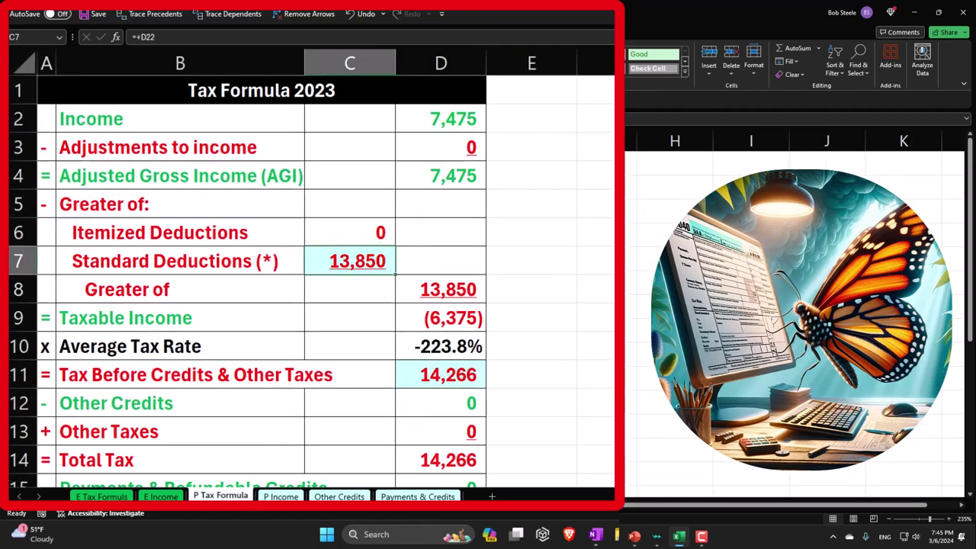
pyautogui.click(678, 537)
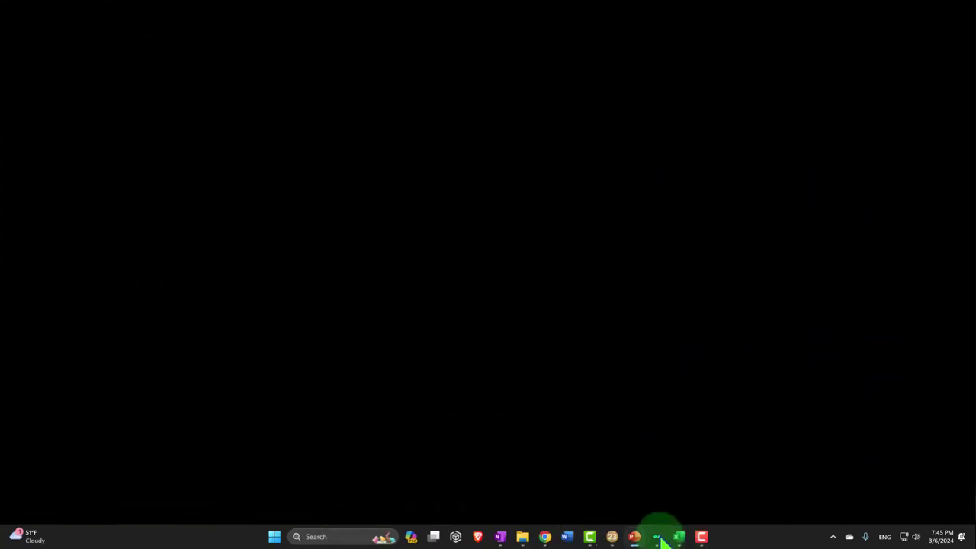
# Step: Compare Lacerte's Form 1040 lines 1–14 (taxable Social Security 7,475, total income 37,475) with the worksheet
pyautogui.click(611, 537)
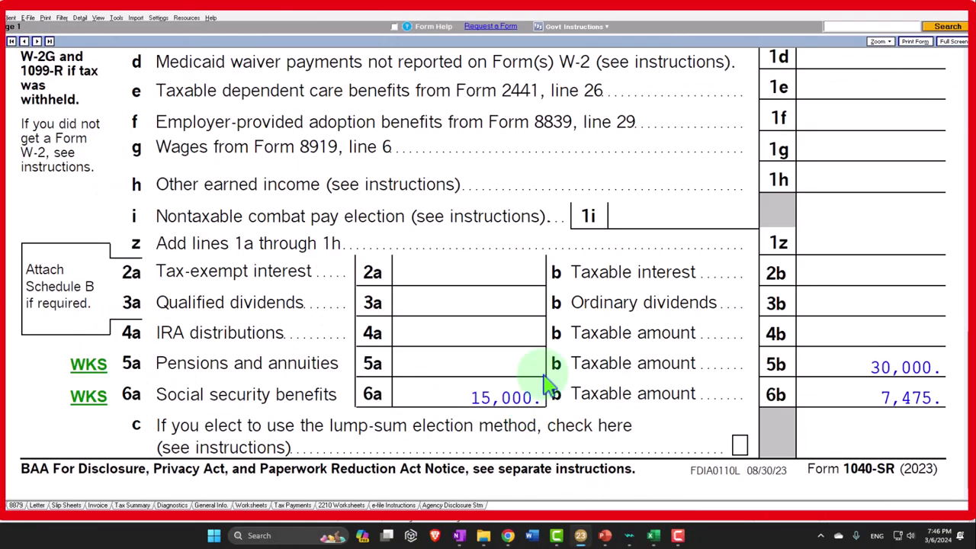
pyautogui.scroll(4, 373, 344)
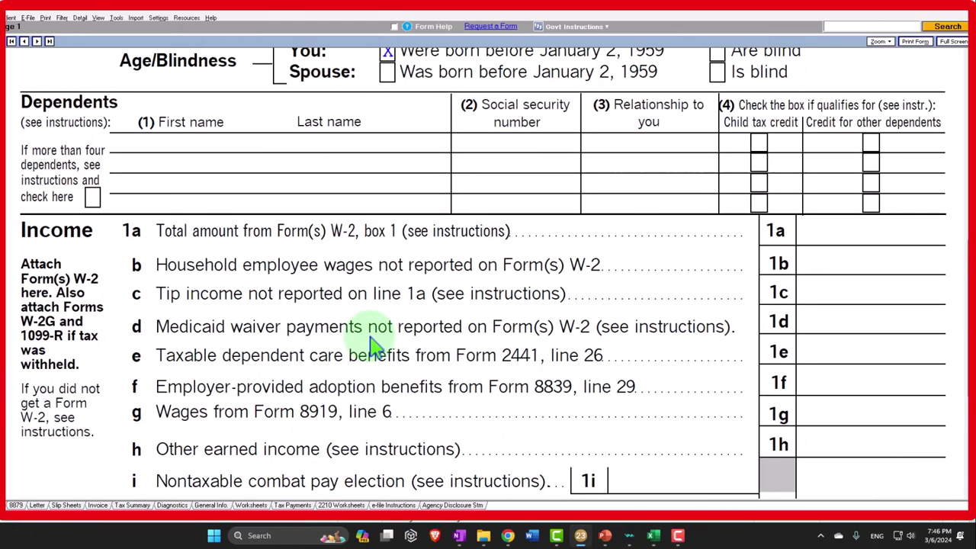
pyautogui.scroll(-4, 373, 345)
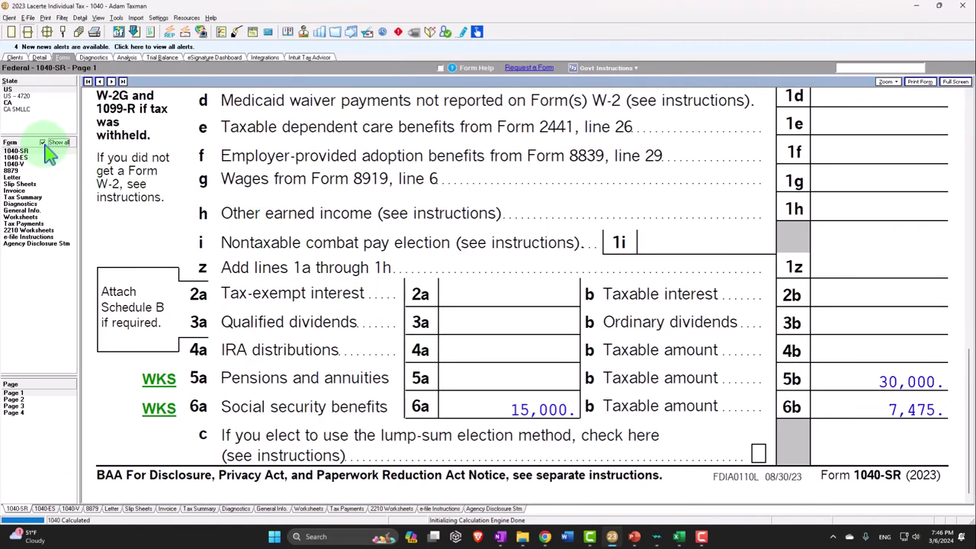
pyautogui.click(48, 153)
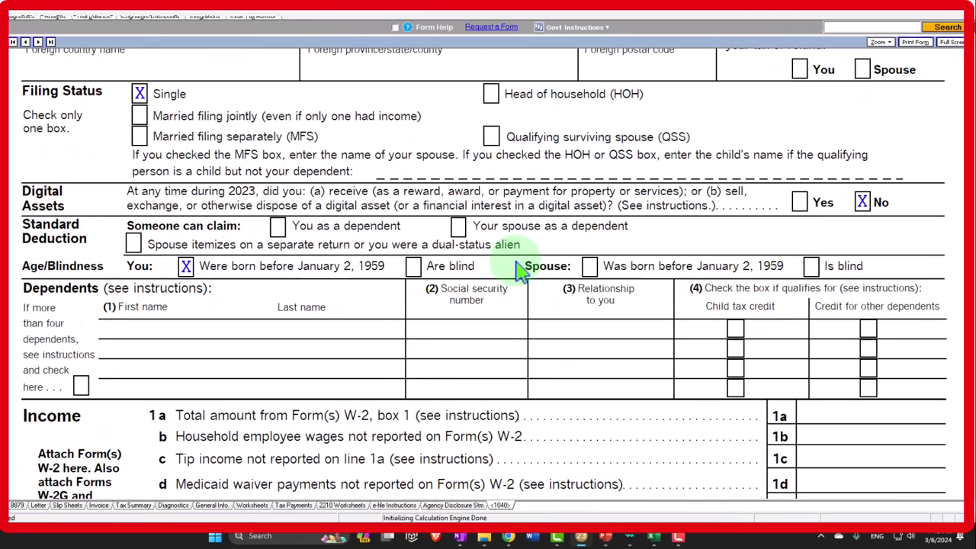
pyautogui.scroll(-7, 518, 267)
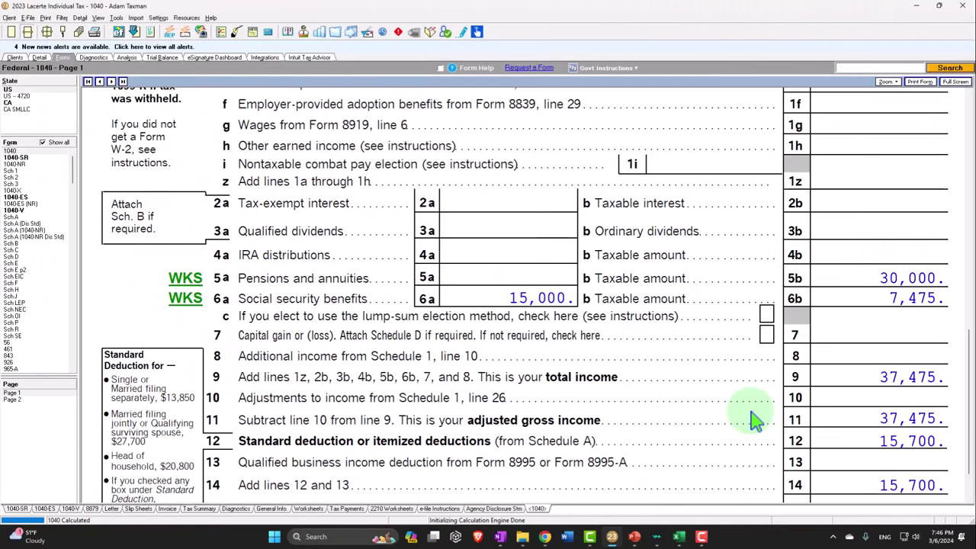
pyautogui.click(654, 536)
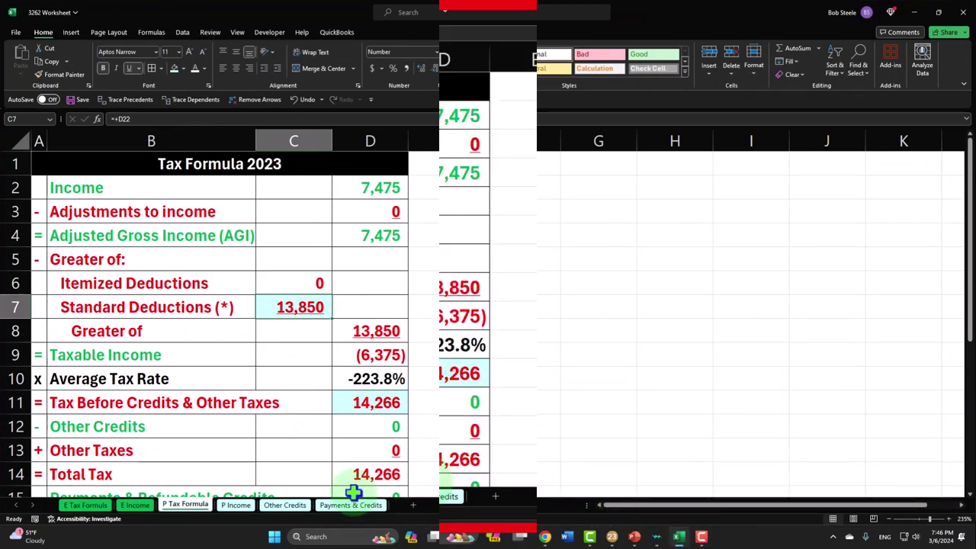
# Step: Review the Pension rows around A32–A33 on the P Income sheet
pyautogui.click(236, 504)
pyautogui.scroll(5, 300, 318)
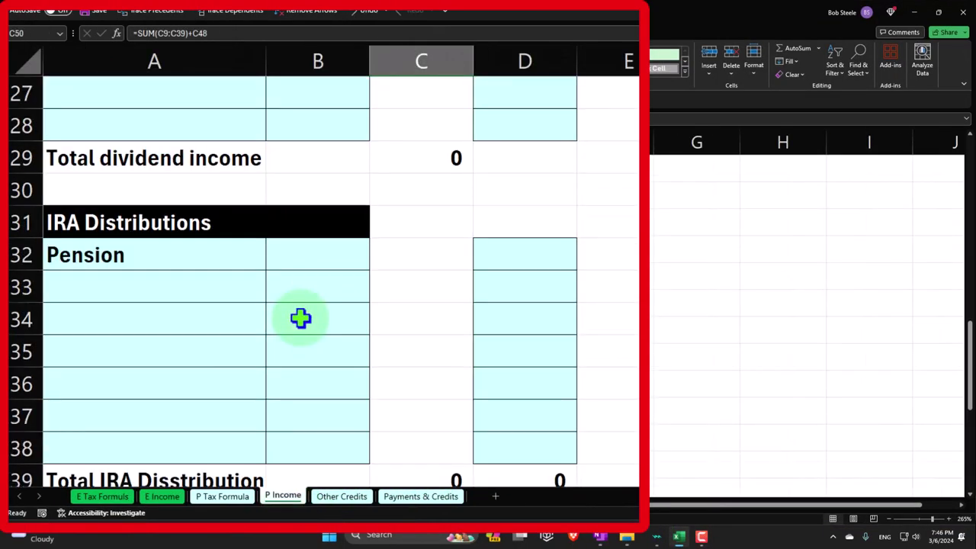
pyautogui.scroll(9, 300, 317)
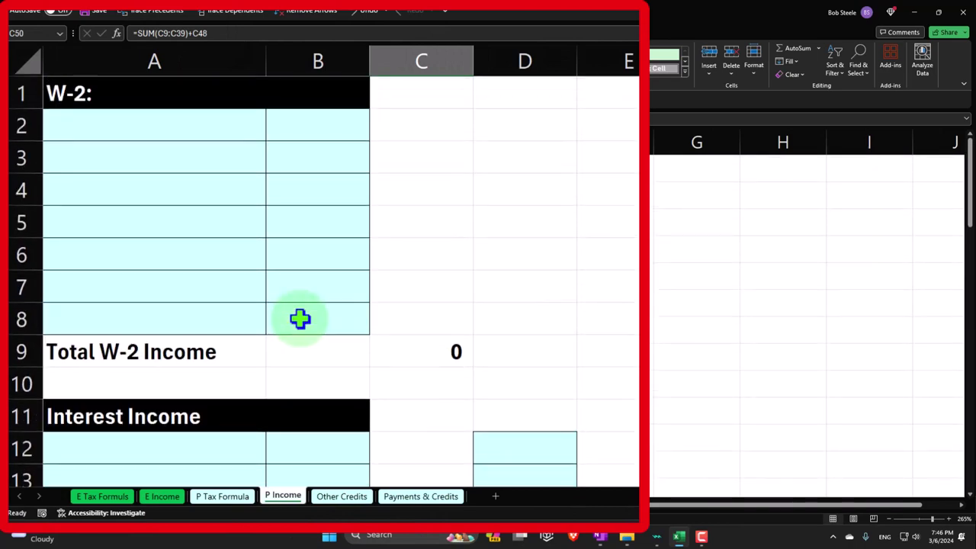
pyautogui.scroll(-8, 300, 317)
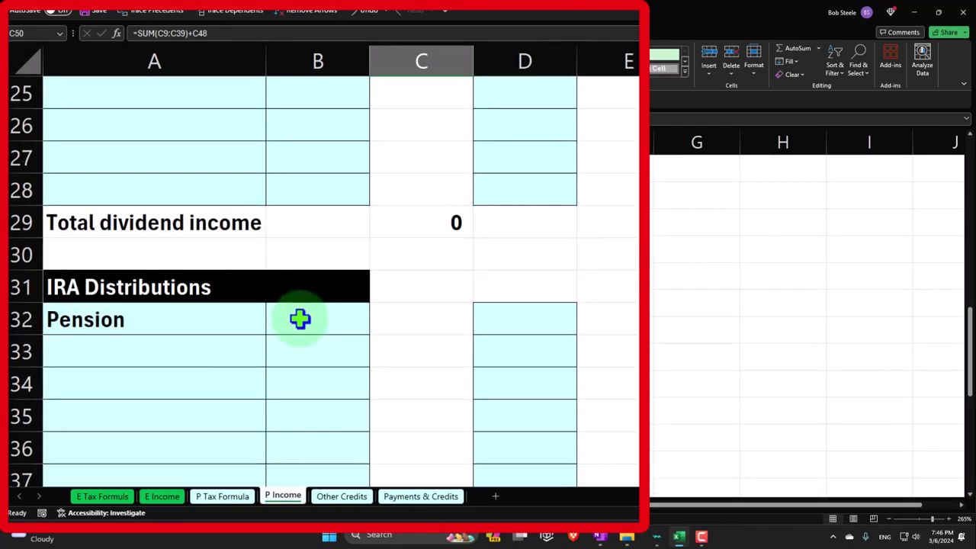
pyautogui.scroll(-3, 300, 317)
pyautogui.keyDown('ctrl'); pyautogui.scroll(-1, 300, 318); pyautogui.keyUp('ctrl')
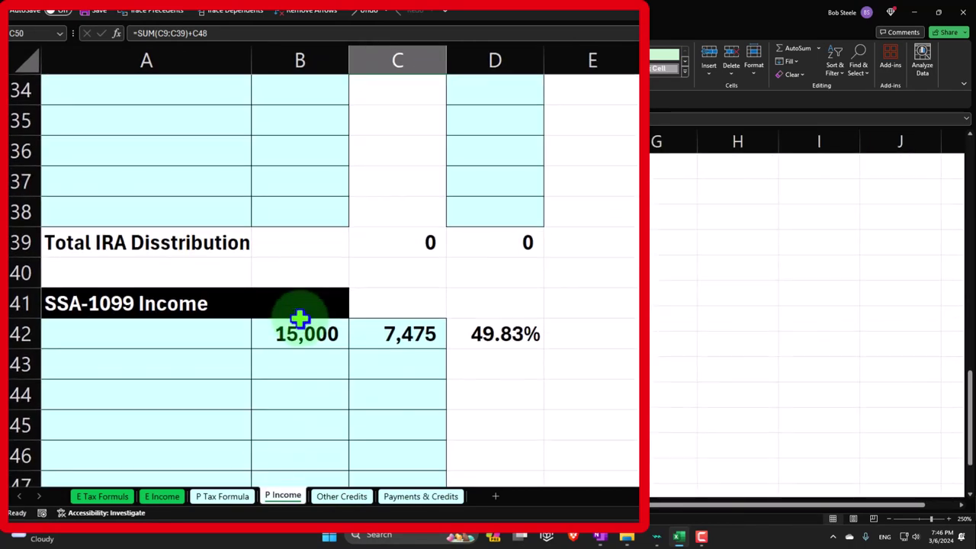
pyautogui.scroll(2, 301, 318)
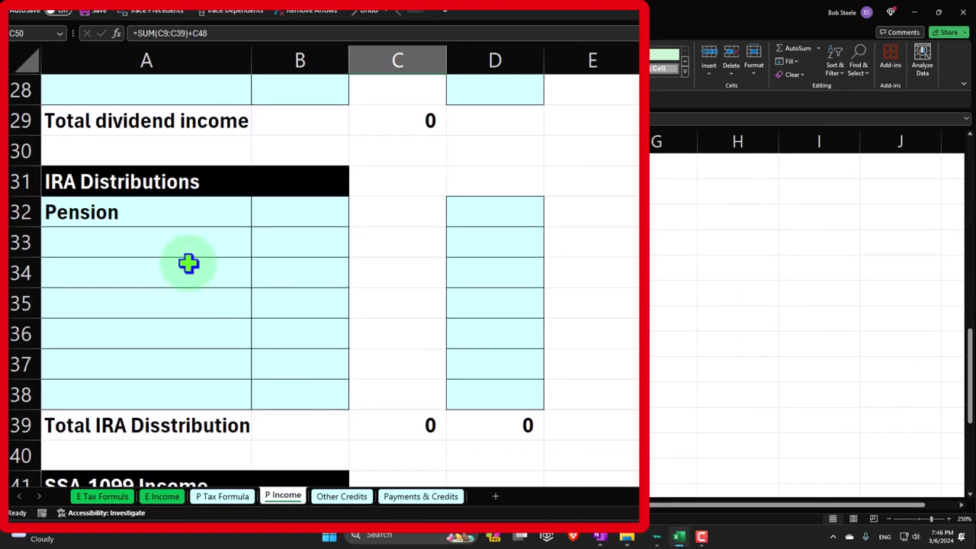
pyautogui.click(123, 217)
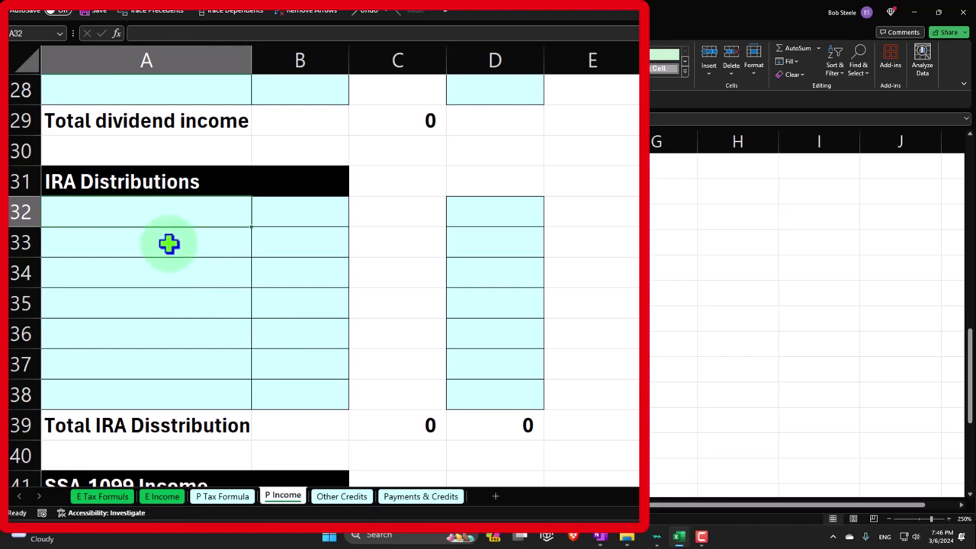
pyautogui.click(169, 244)
# Step: Insert nine blank rows at rows 40–48, above the SSA-1099 Income section
pyautogui.scroll(-2, 168, 244)
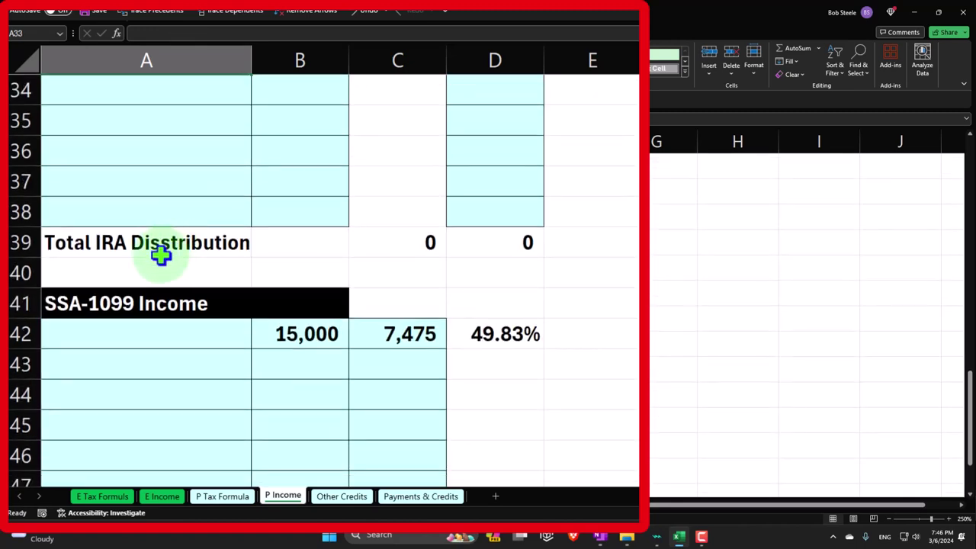
pyautogui.scroll(-1, 62, 282)
pyautogui.moveTo(21, 182); pyautogui.dragTo(52, 437)
pyautogui.rightClick(174, 339)
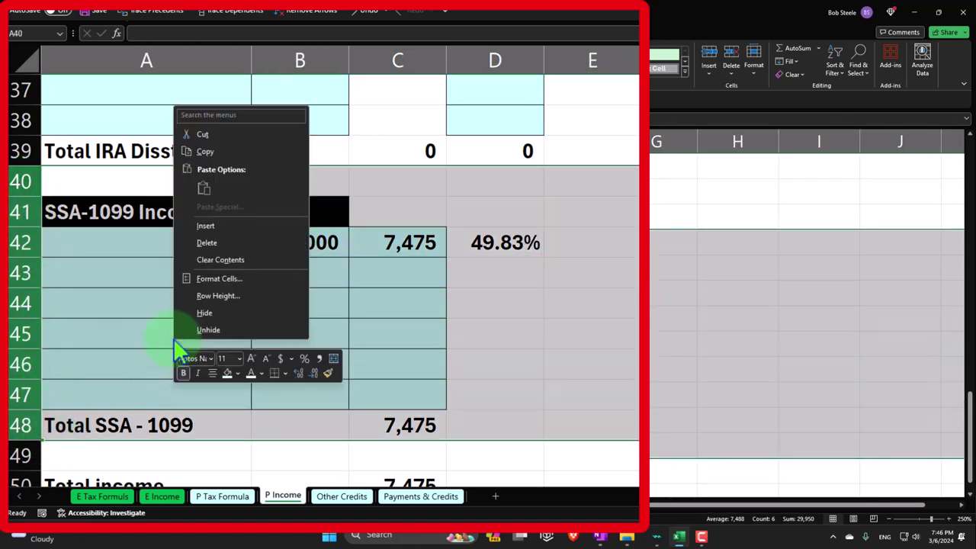
pyautogui.click(207, 226)
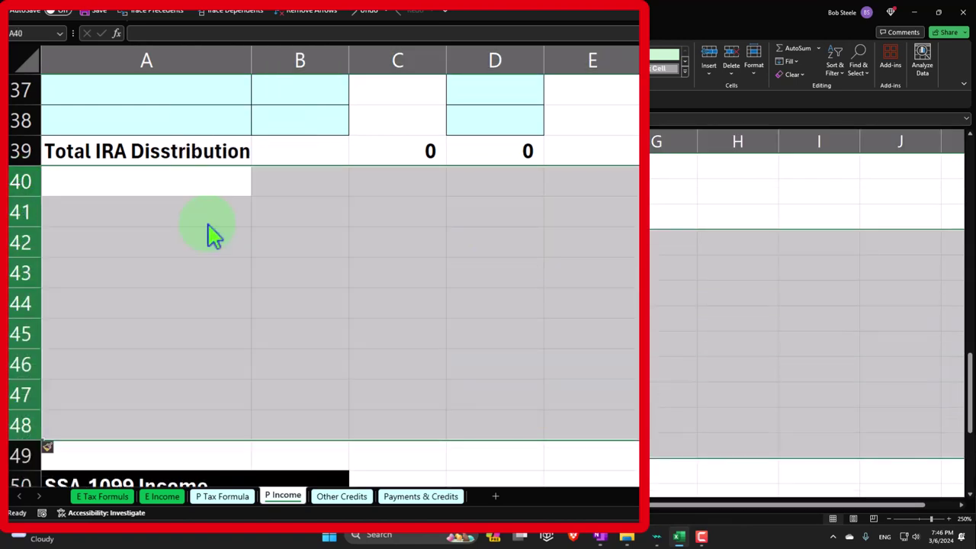
pyautogui.click(161, 213)
pyautogui.scroll(3, 178, 235)
pyautogui.scroll(-1, 181, 237)
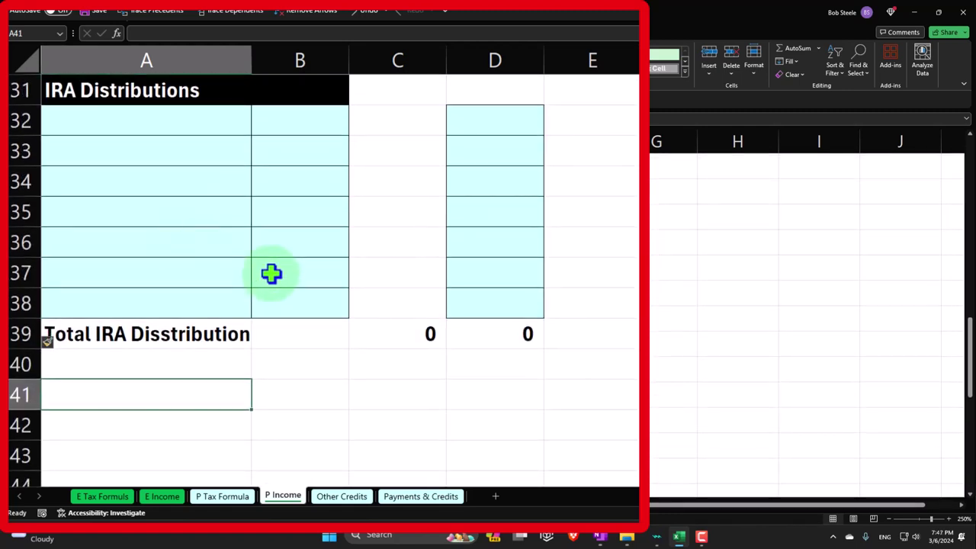
# Step: Label A41 '1099-R Pension' and retitle A31 '1099-R - IRA Distributions'
pyautogui.write('1099-R Pension')
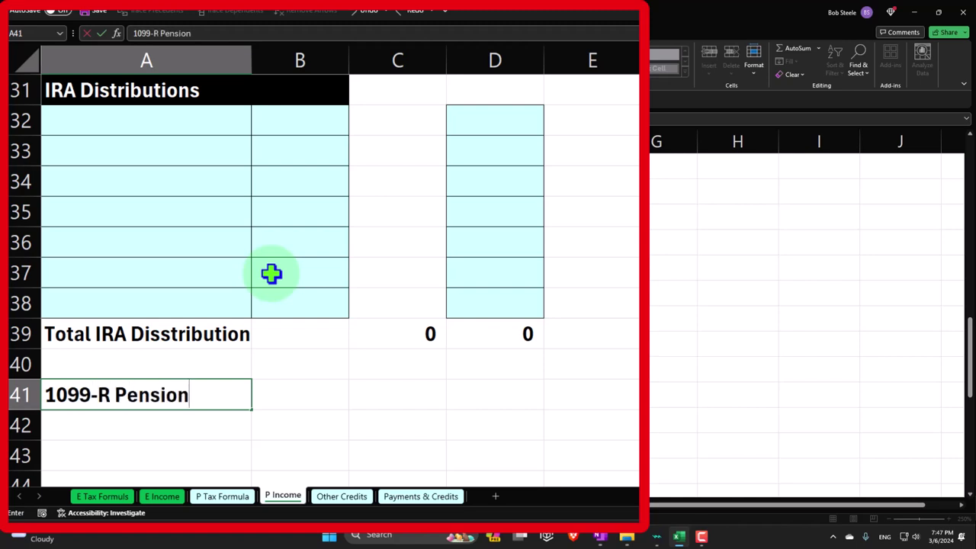
pyautogui.press('Return')
pyautogui.doubleClick(65, 87)
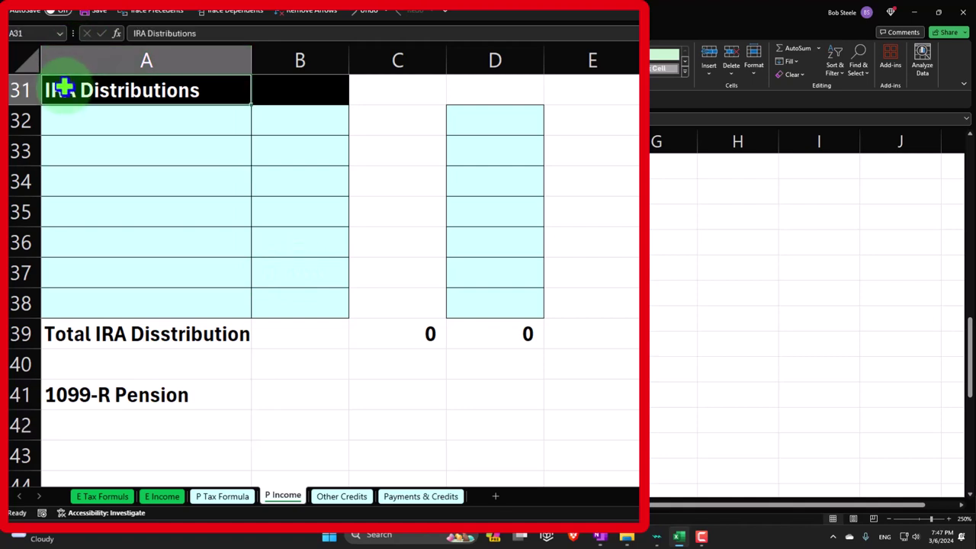
pyautogui.write('1099')
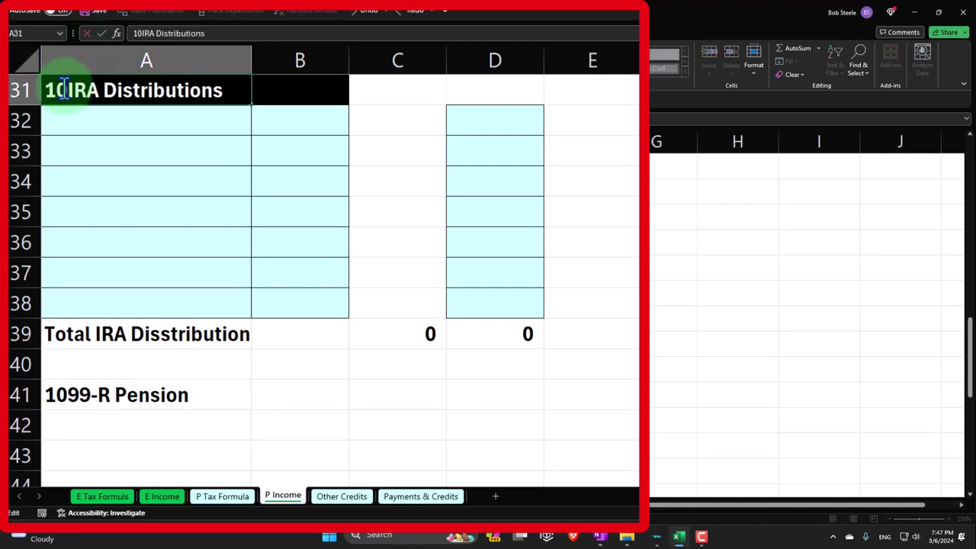
pyautogui.press('BackSpace')
pyautogui.write('R')
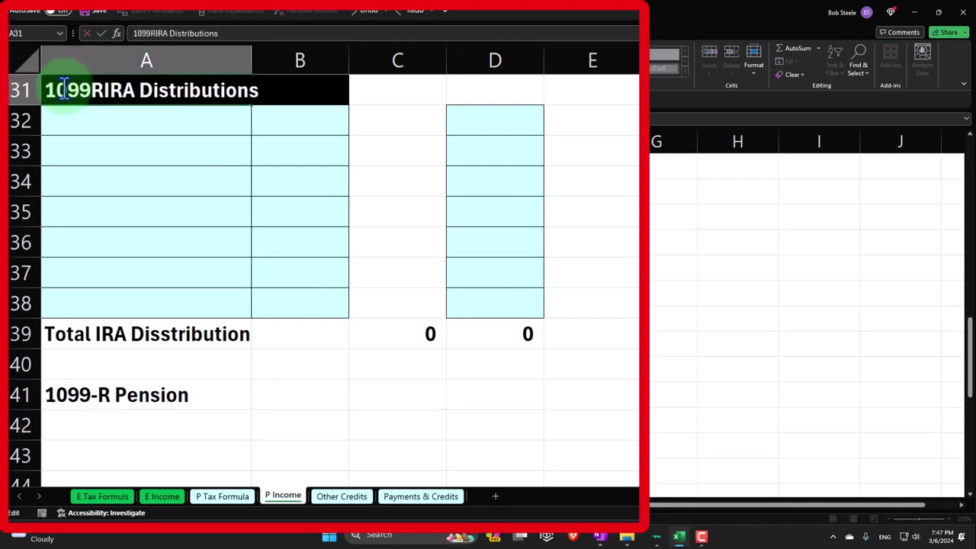
pyautogui.press('BackSpace')
pyautogui.write('-R ')
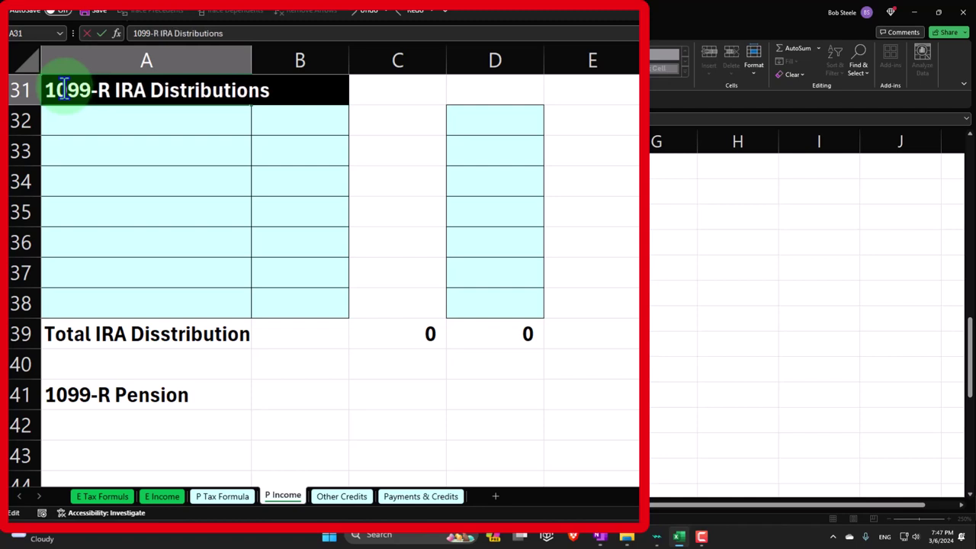
pyautogui.write('-')
pyautogui.press('Return')
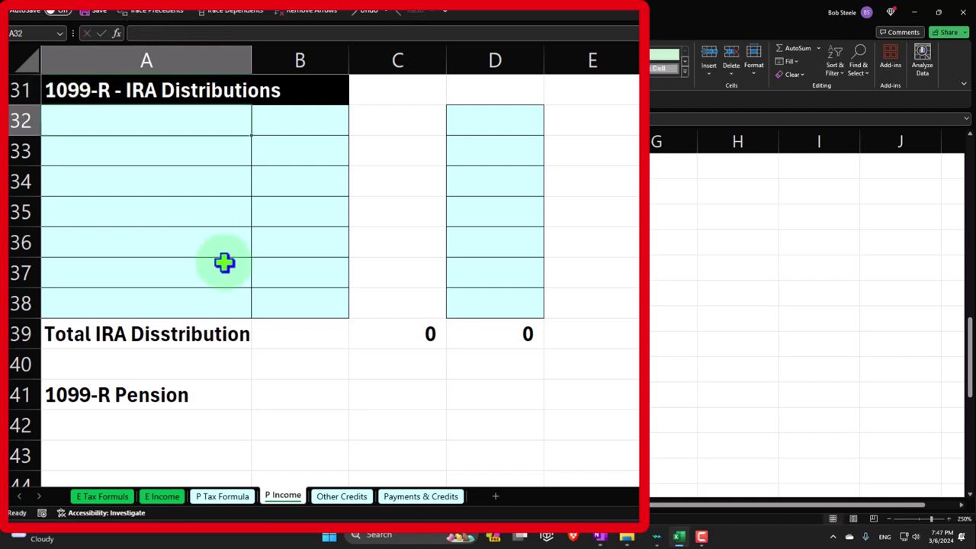
# Step: Format the A41:B41 header with a black fill and white text
pyautogui.moveTo(198, 390); pyautogui.dragTo(279, 392)
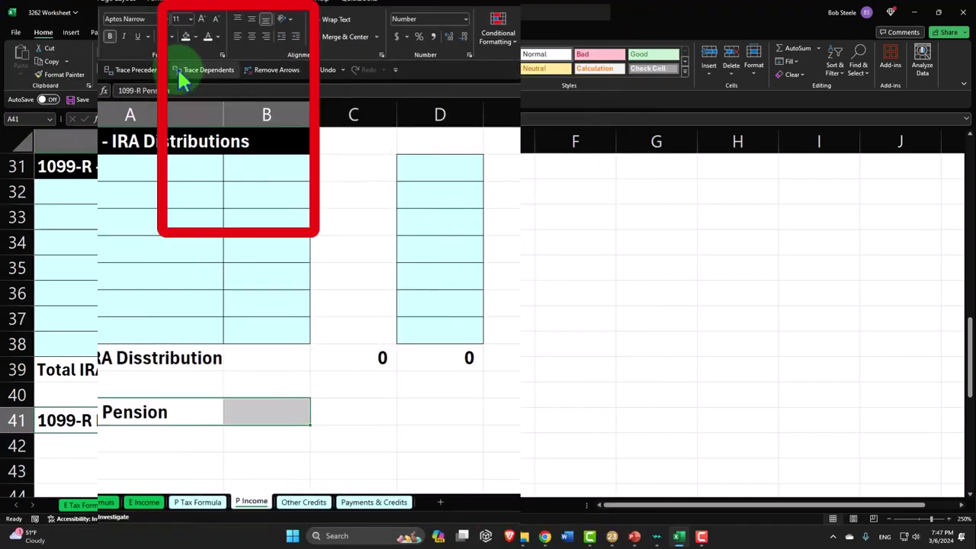
pyautogui.click(196, 37)
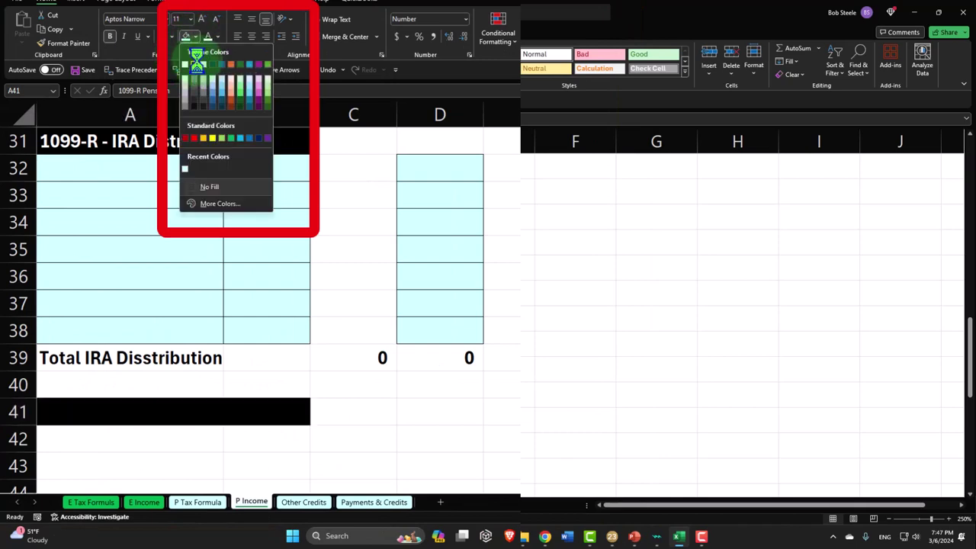
pyautogui.click(195, 64)
pyautogui.click(208, 38)
# Step: Give the pension entry cells A42:B47 all borders and a light blue fill
pyautogui.scroll(-3, 262, 220)
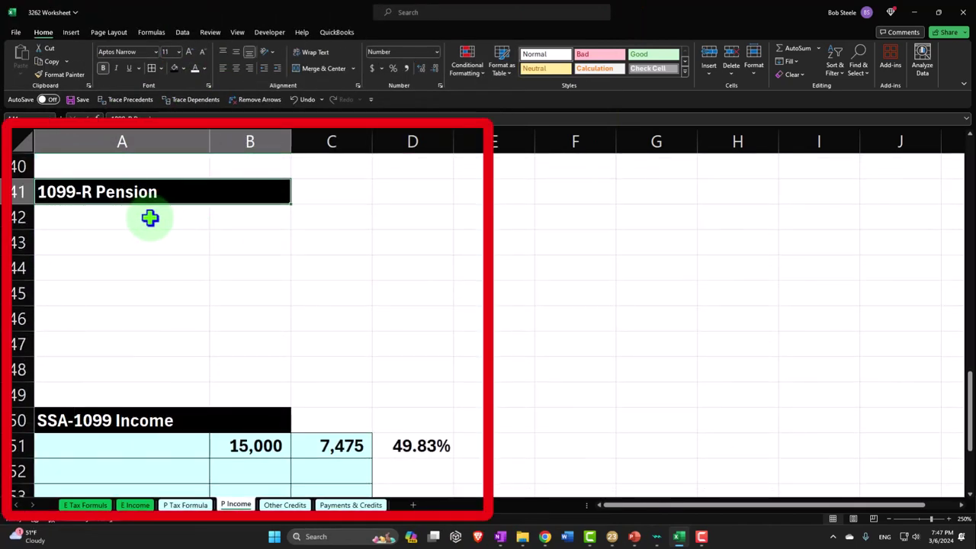
pyautogui.moveTo(147, 218); pyautogui.dragTo(241, 333)
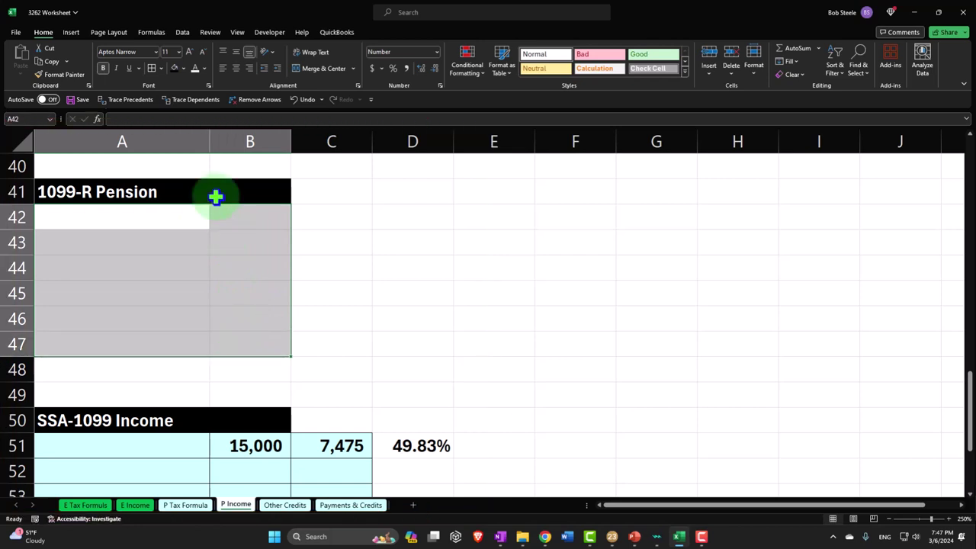
pyautogui.click(152, 67)
pyautogui.click(183, 68)
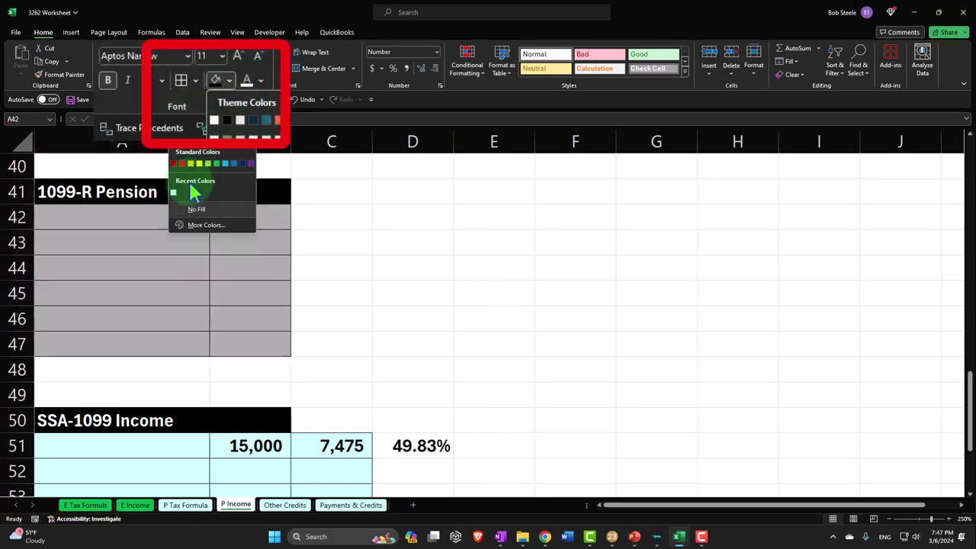
pyautogui.click(177, 191)
pyautogui.click(113, 218)
pyautogui.press('Tab')
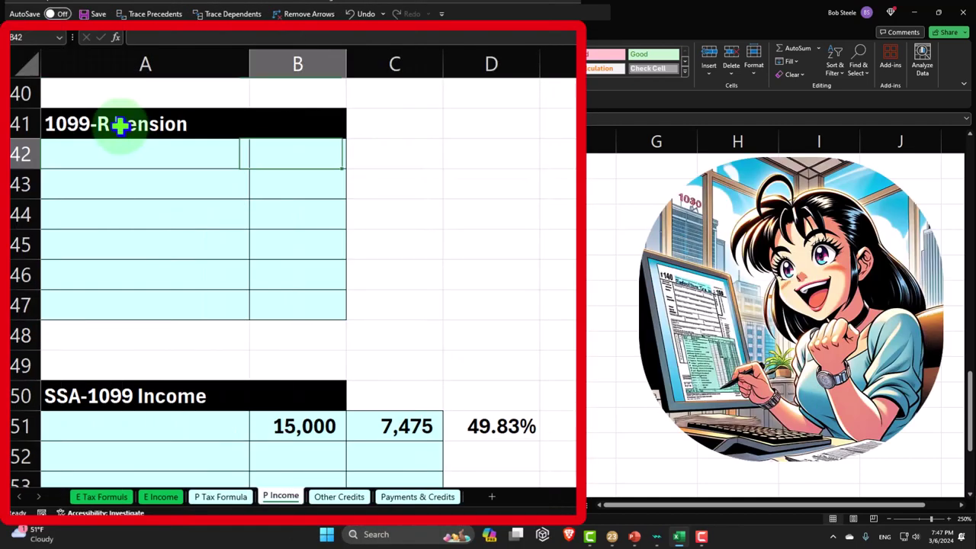
# Step: Enter the 30,000 pension and a 'Total 1099-R Pensions' row with =SUM(B42:B47) in C48
pyautogui.write('30')
pyautogui.press('Down')
pyautogui.press('Down')
pyautogui.press('Down')
pyautogui.press('Down')
pyautogui.press('Down')
pyautogui.press('Down')
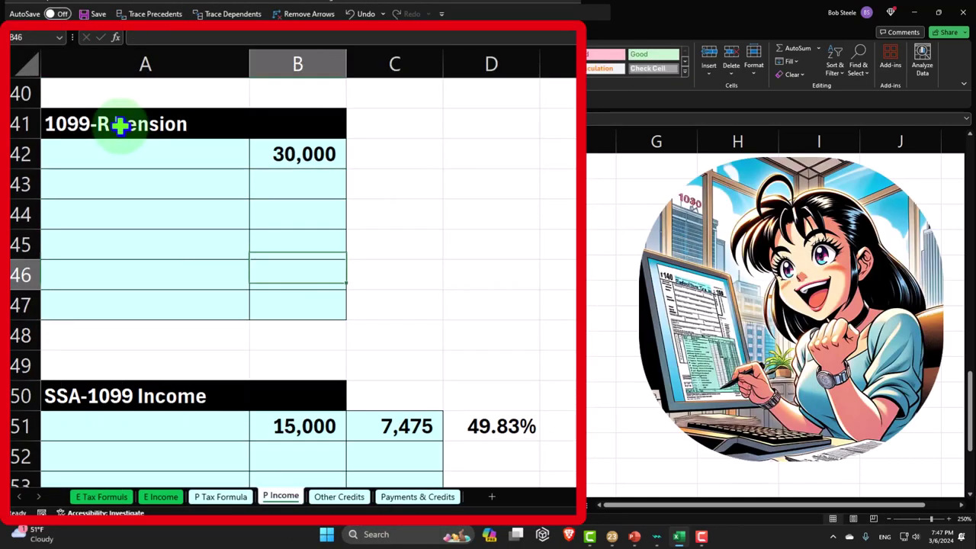
pyautogui.press('Left')
pyautogui.write('Total')
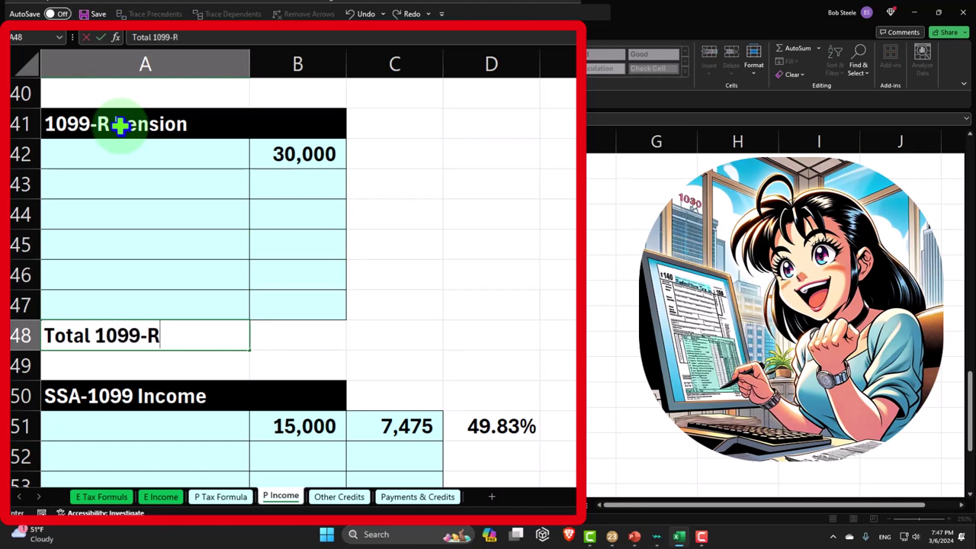
pyautogui.write(' 1099-R Pensions')
pyautogui.press('Tab')
pyautogui.press('Tab')
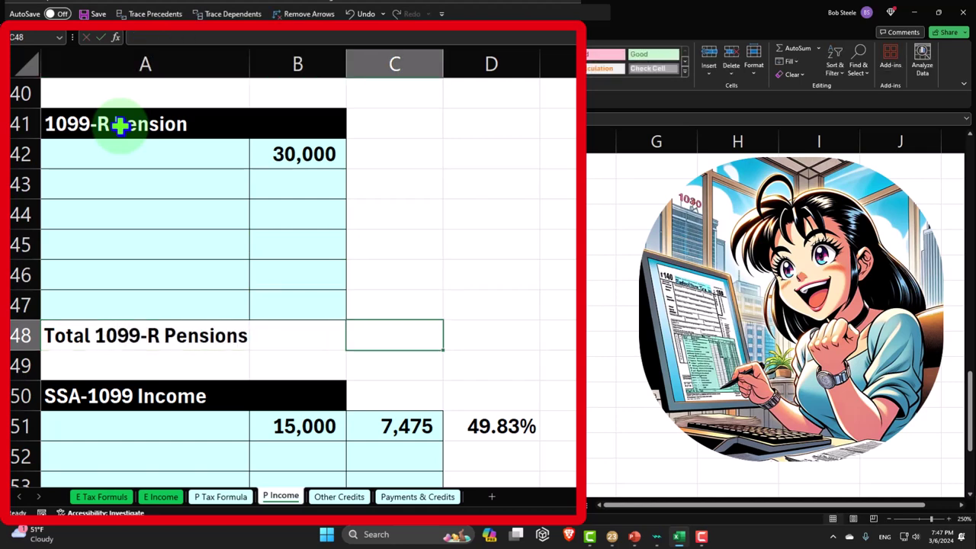
pyautogui.write('=sum(')
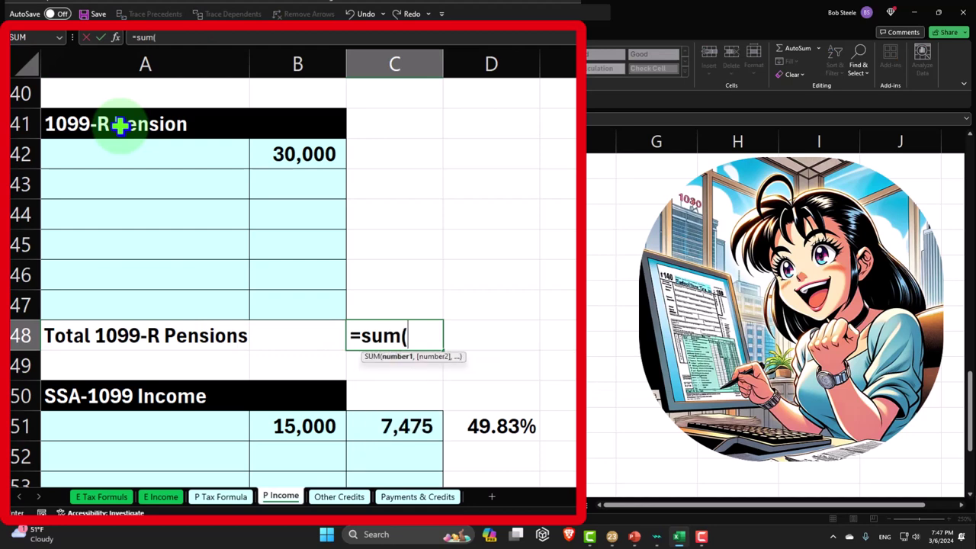
pyautogui.press('Left')
pyautogui.press('Up')
pyautogui.hotkey('shift', 'Up')
pyautogui.hotkey('shift', 'Up')
pyautogui.hotkey('shift', 'Up')
pyautogui.hotkey('shift', 'Up')
pyautogui.hotkey('shift', 'Up')
pyautogui.press('Return')
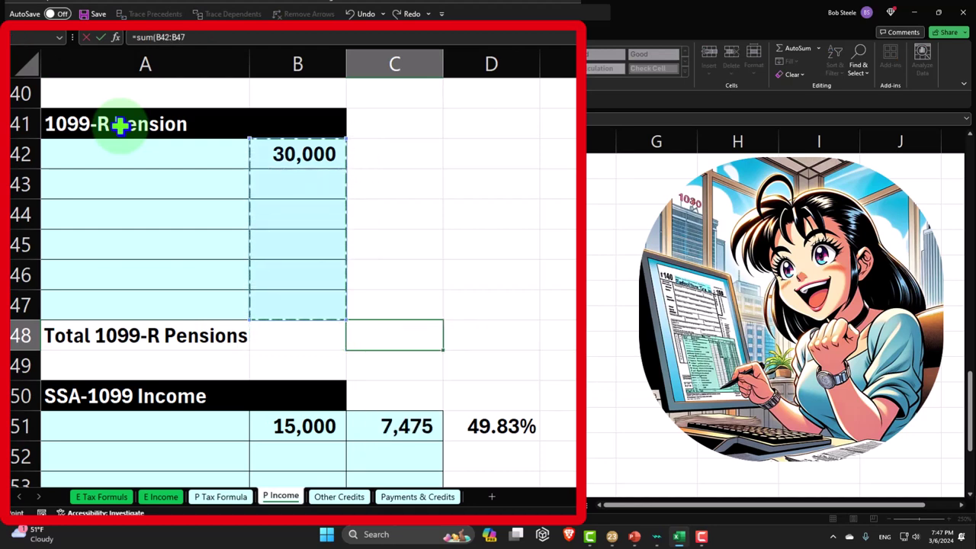
# Step: Extend the Total income SUM in C59 to include C48
pyautogui.scroll(-2, 349, 251)
pyautogui.scroll(-2, 427, 425)
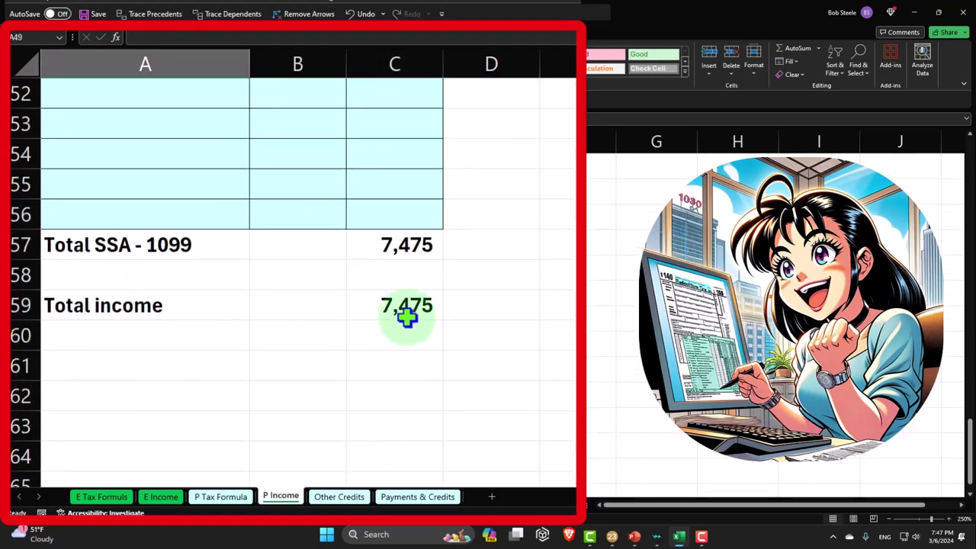
pyautogui.doubleClick(404, 308)
pyautogui.scroll(5, 466, 198)
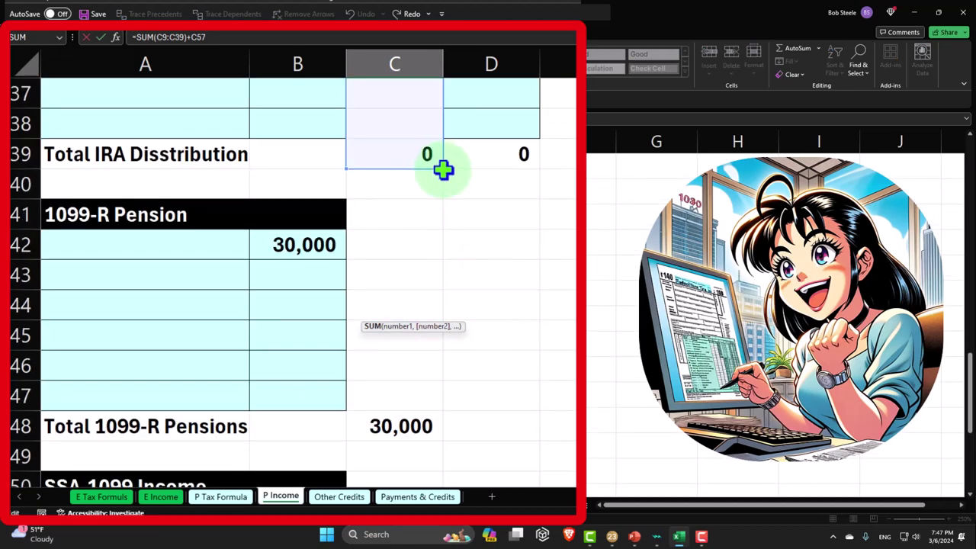
pyautogui.moveTo(444, 169); pyautogui.dragTo(442, 420)
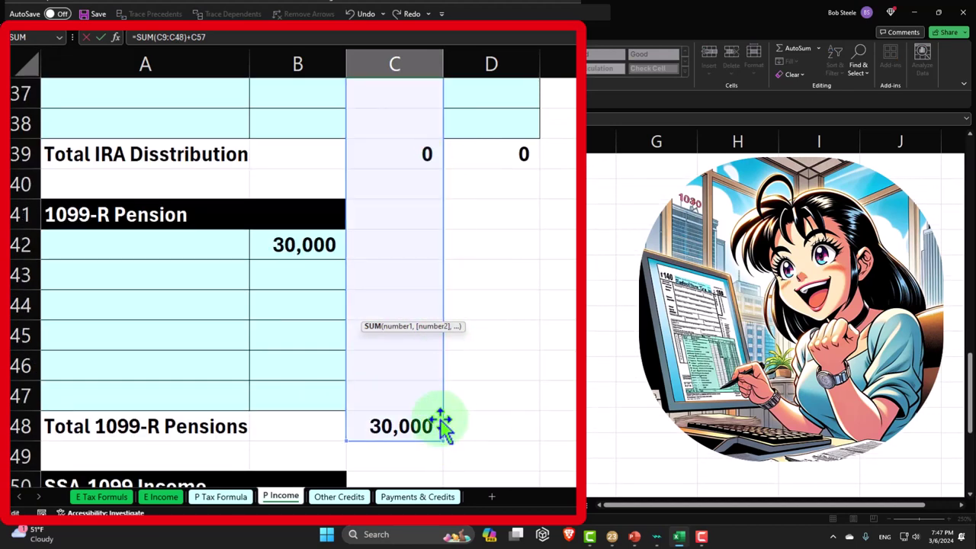
pyautogui.press('Return')
# Step: Add bordered light blue D42:D47 totalled by =SUM(D42:D47) in D48; Total income shows 37,475
pyautogui.scroll(4, 546, 318)
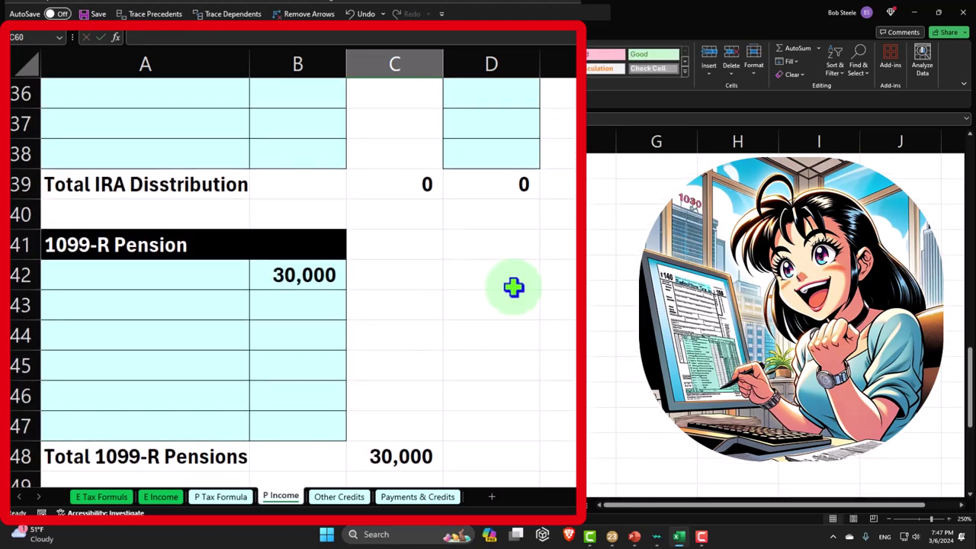
pyautogui.moveTo(495, 273); pyautogui.dragTo(506, 390)
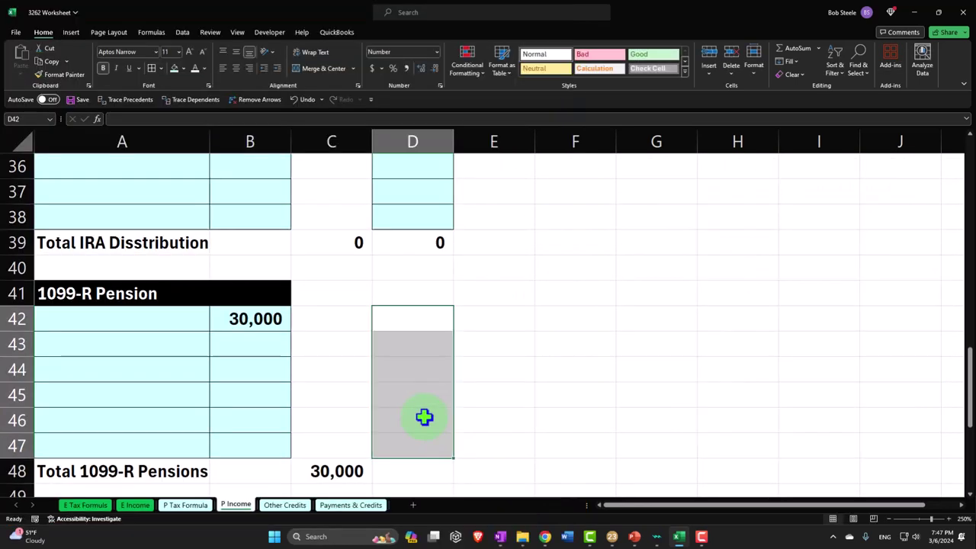
pyautogui.click(160, 72)
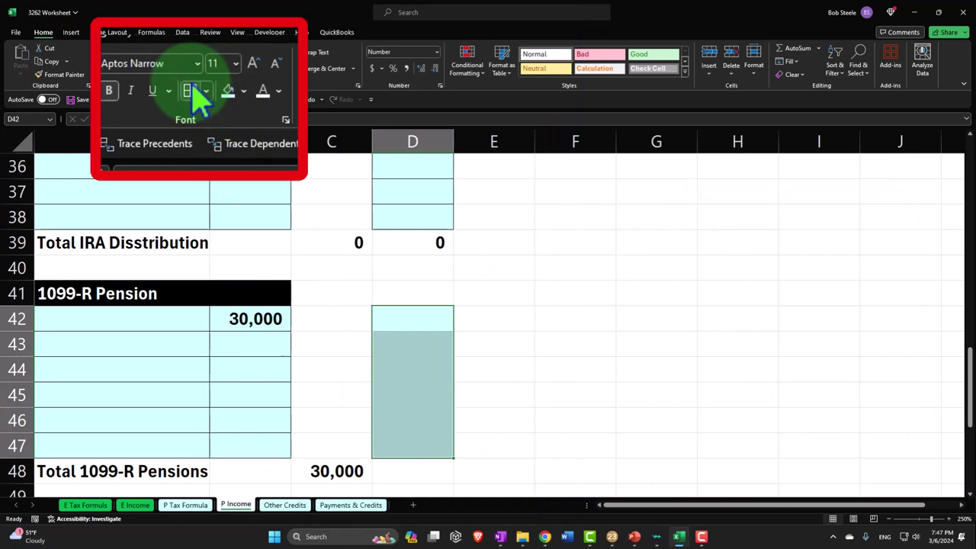
pyautogui.click(140, 73)
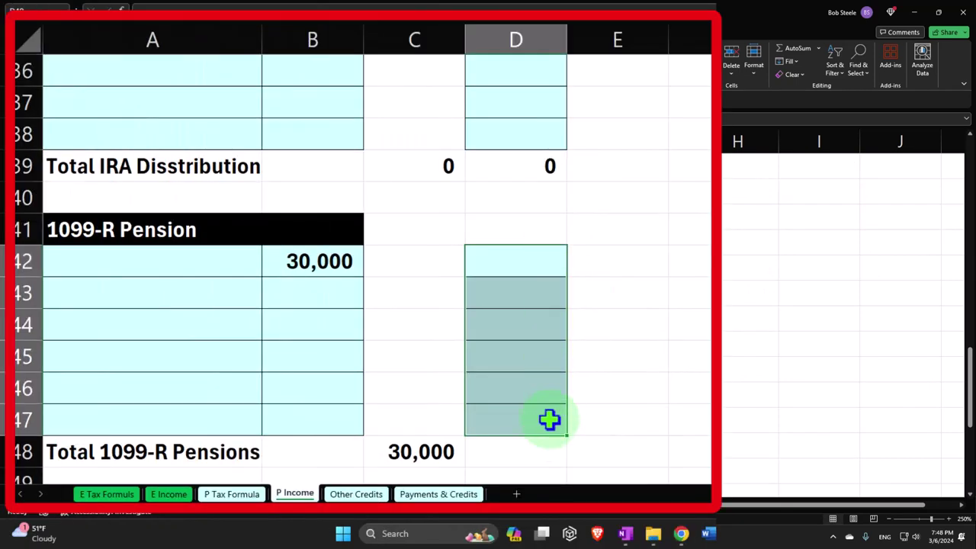
pyautogui.click(525, 456)
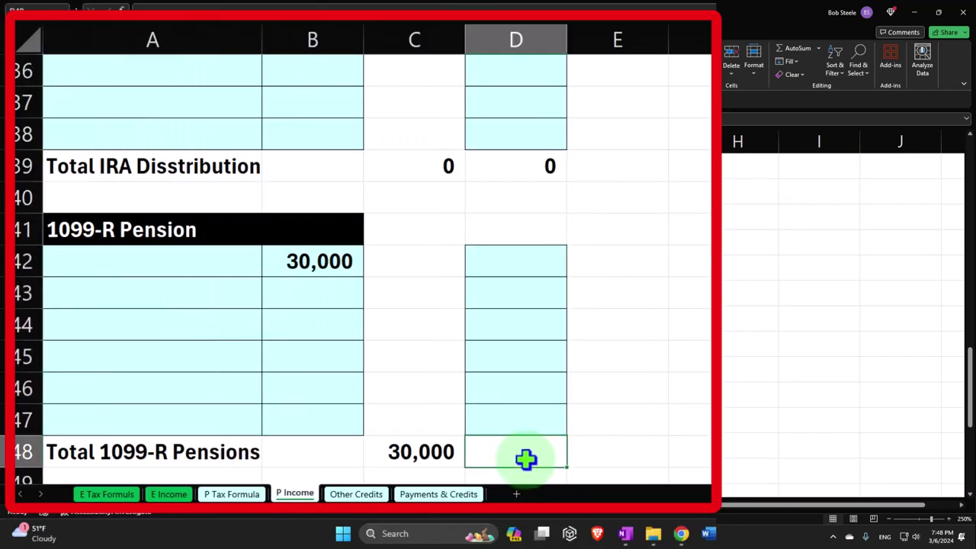
pyautogui.write('=sum(')
pyautogui.moveTo(515, 420); pyautogui.dragTo(516, 261)
pyautogui.press('Return')
pyautogui.scroll(-4, 549, 348)
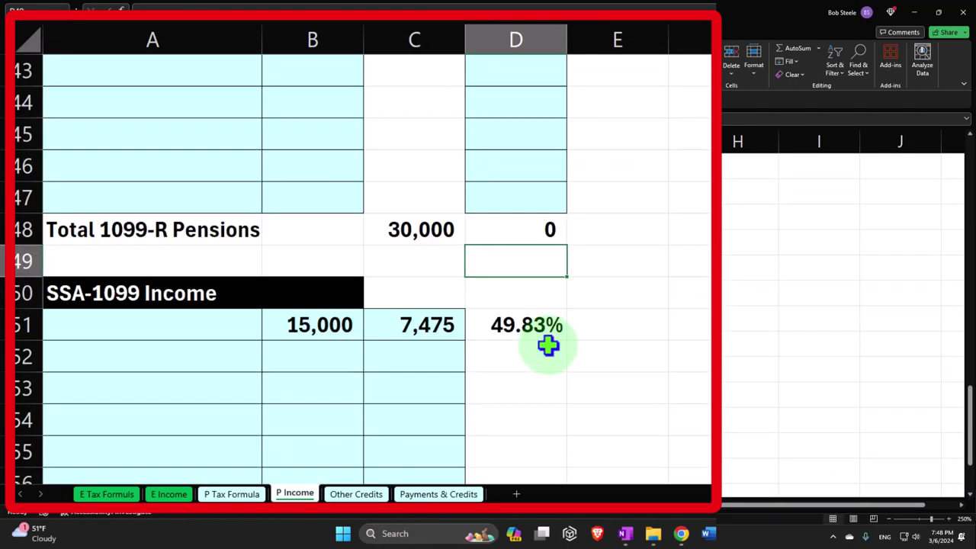
pyautogui.click(443, 388)
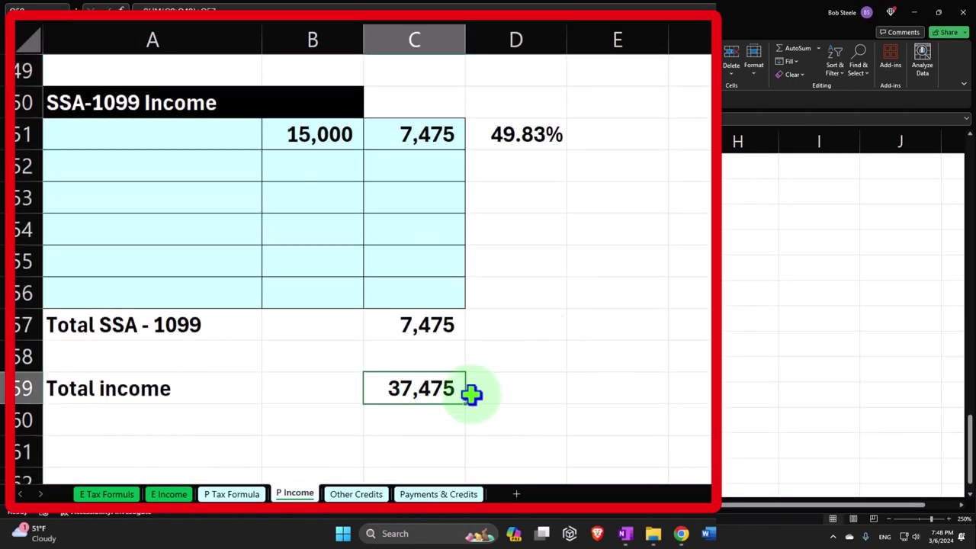
# Step: Extend C7 to =+D22+E25, making the standard deduction 15,700 and taxable income 21,775
pyautogui.click(240, 496)
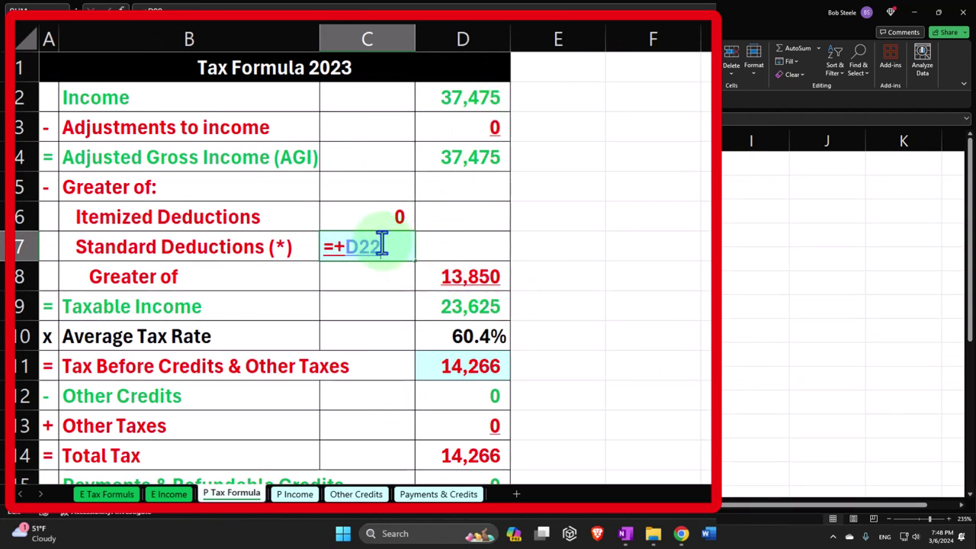
pyautogui.scroll(-5, 404, 252)
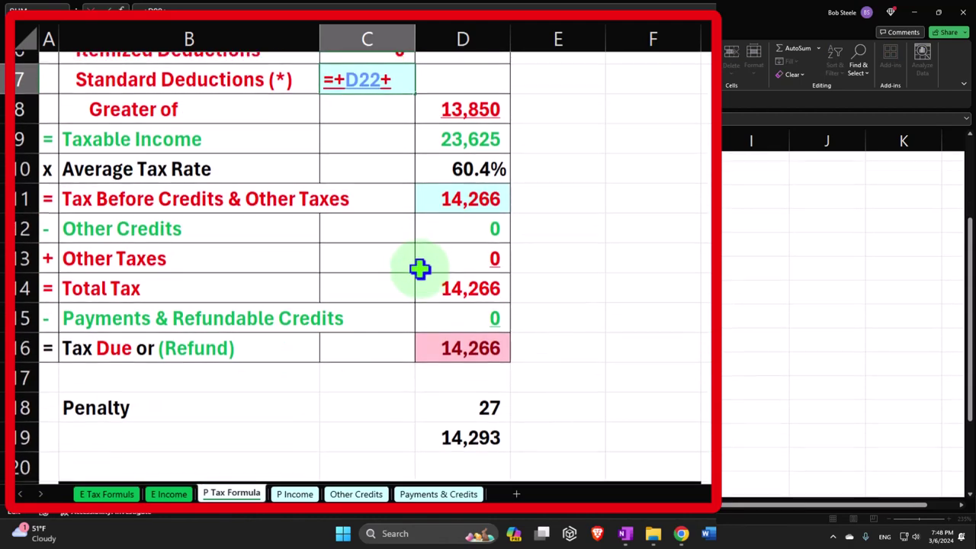
pyautogui.click(564, 338)
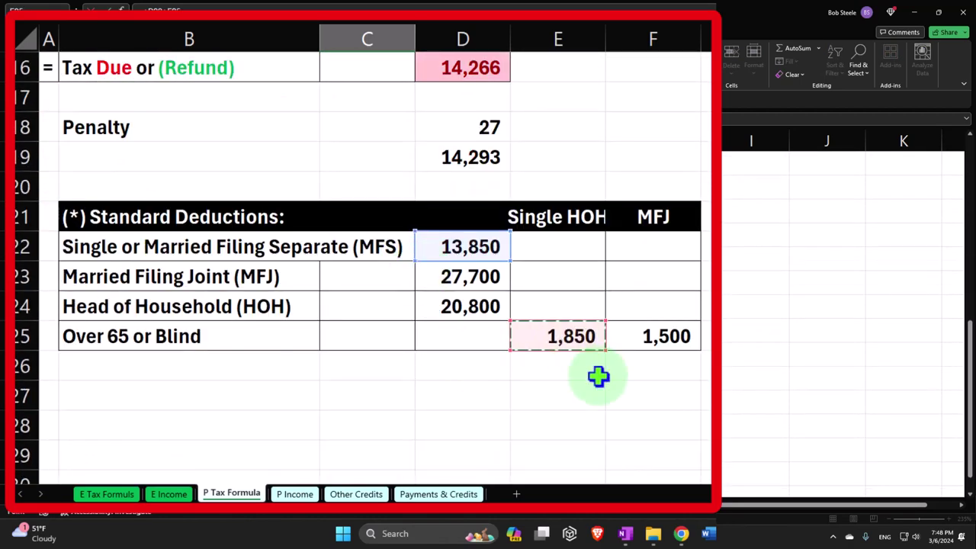
pyautogui.scroll(4, 597, 377)
pyautogui.press('Return')
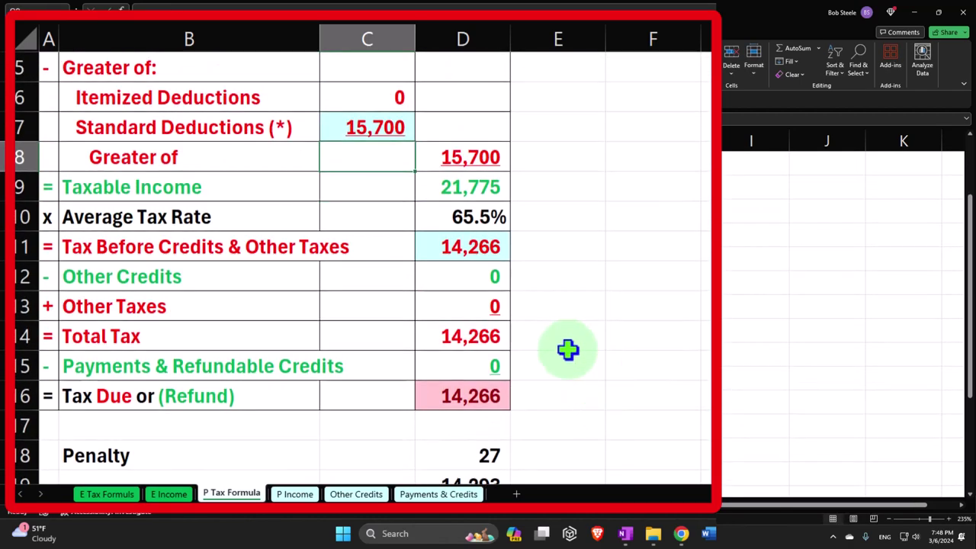
pyautogui.click(385, 125)
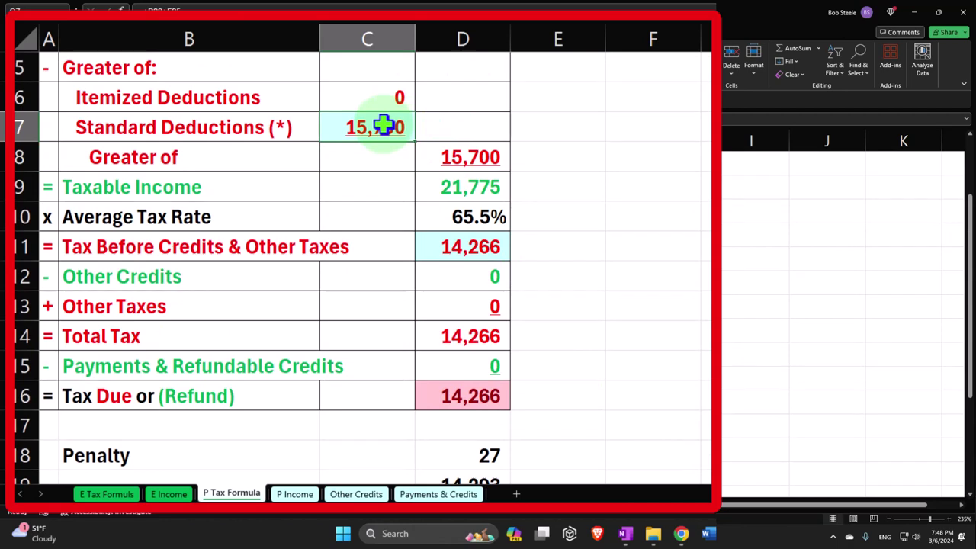
pyautogui.click(451, 189)
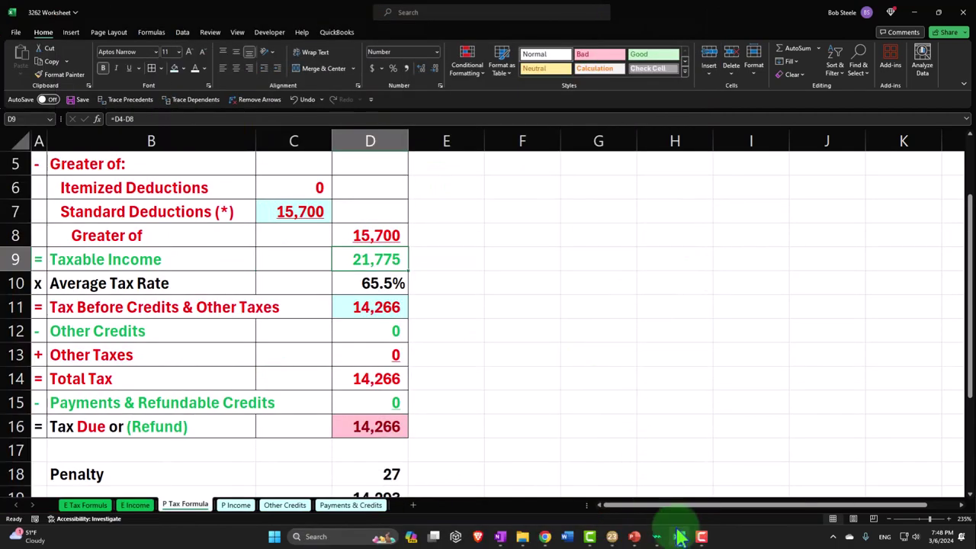
# Step: Compare the Lacerte Form 1040 line 16 tax of 2,393 with the Excel worksheet
pyautogui.click(679, 536)
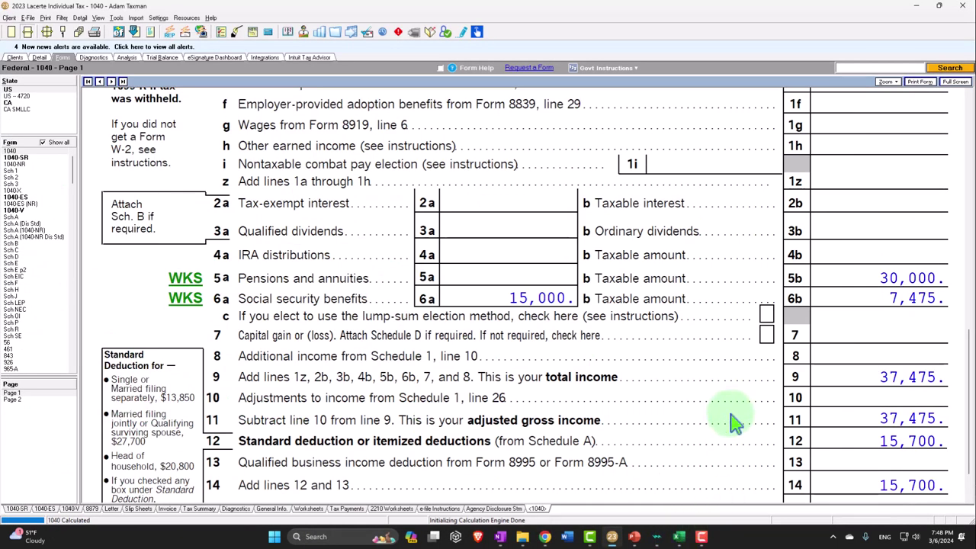
pyautogui.scroll(-1, 732, 412)
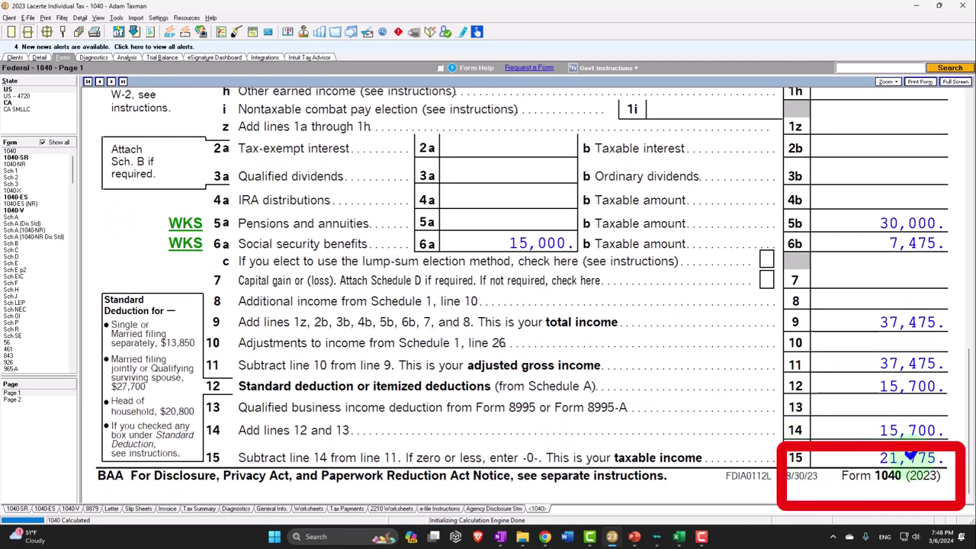
pyautogui.click(678, 537)
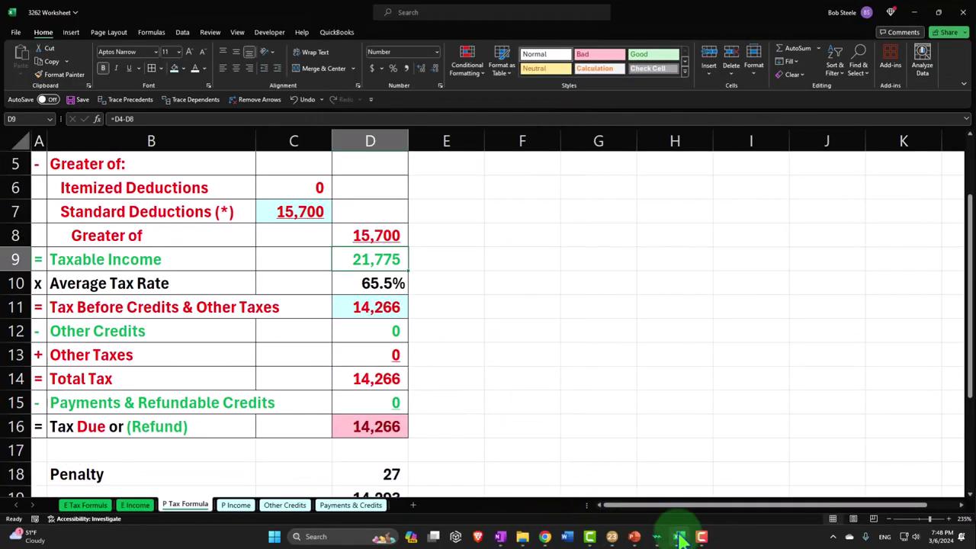
pyautogui.click(678, 536)
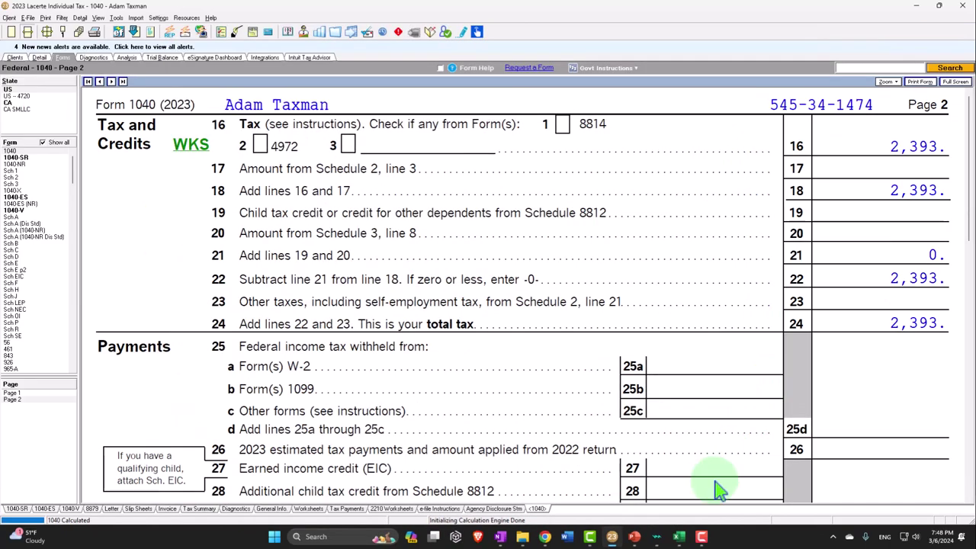
pyautogui.click(654, 535)
# Step: Enter 2,393 as the worksheet's tax before credits in cell D11
pyautogui.click(470, 244)
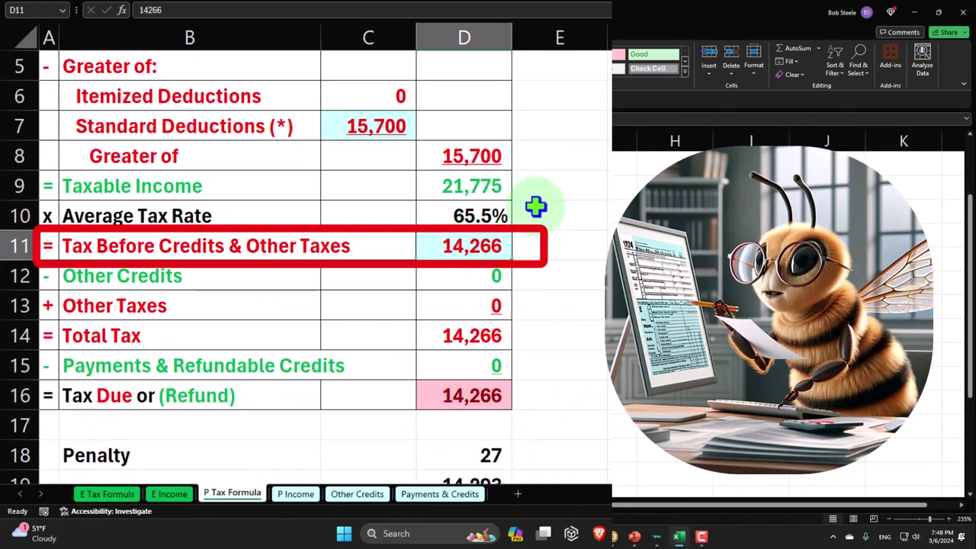
pyautogui.write('2393')
pyautogui.press('Return')
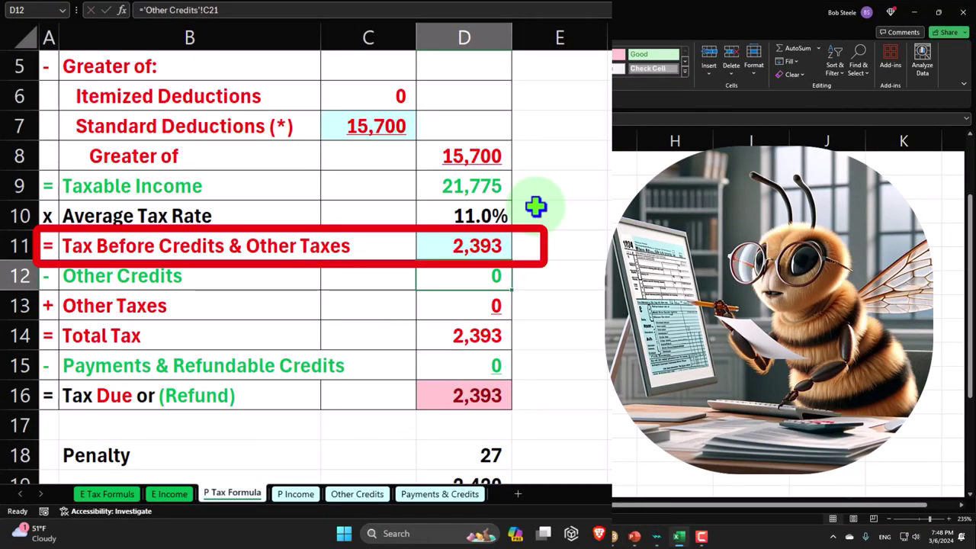
pyautogui.scroll(2, 561, 249)
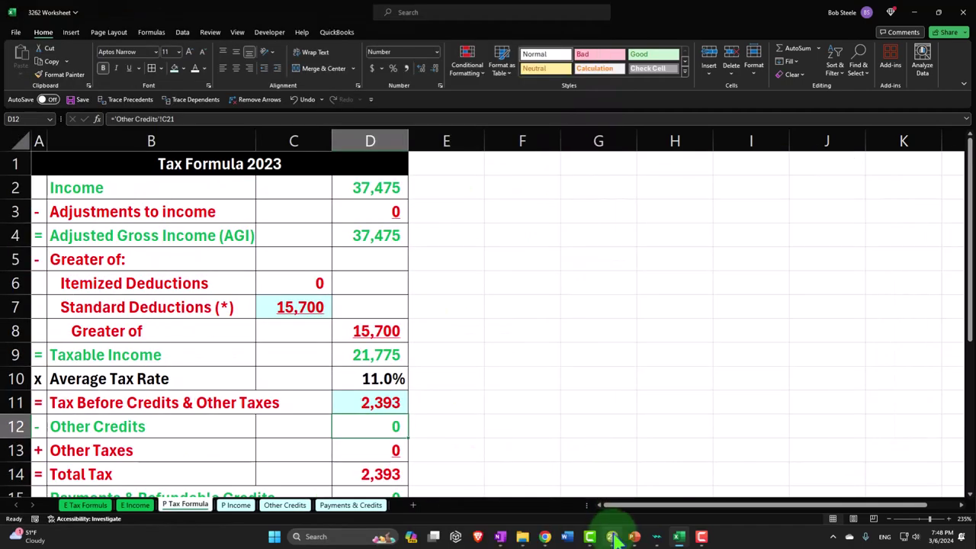
pyautogui.click(614, 535)
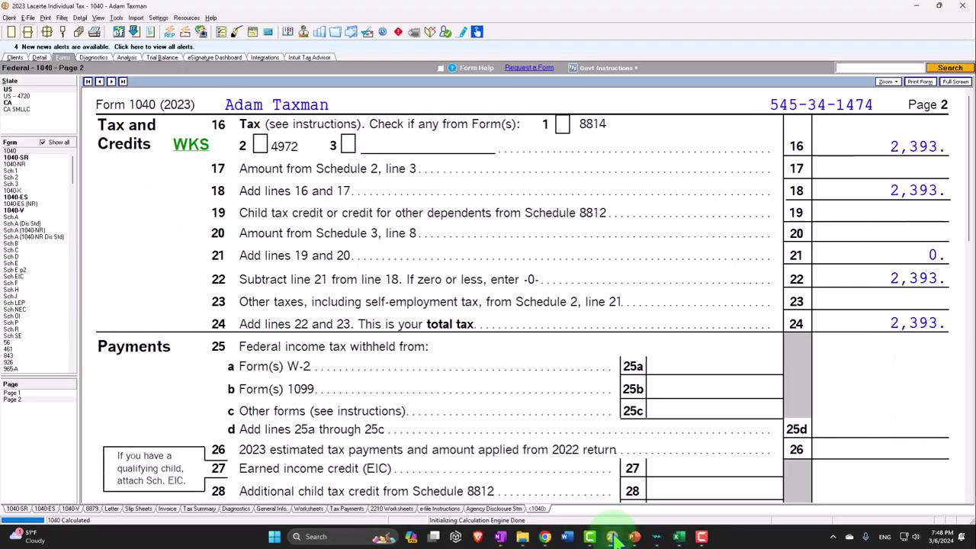
# Step: Go from 1040 page 1 back to the 13.1 Pensions 1099-R screen and its 30,000 gross distribution
pyautogui.click(23, 393)
pyautogui.scroll(-5, 316, 289)
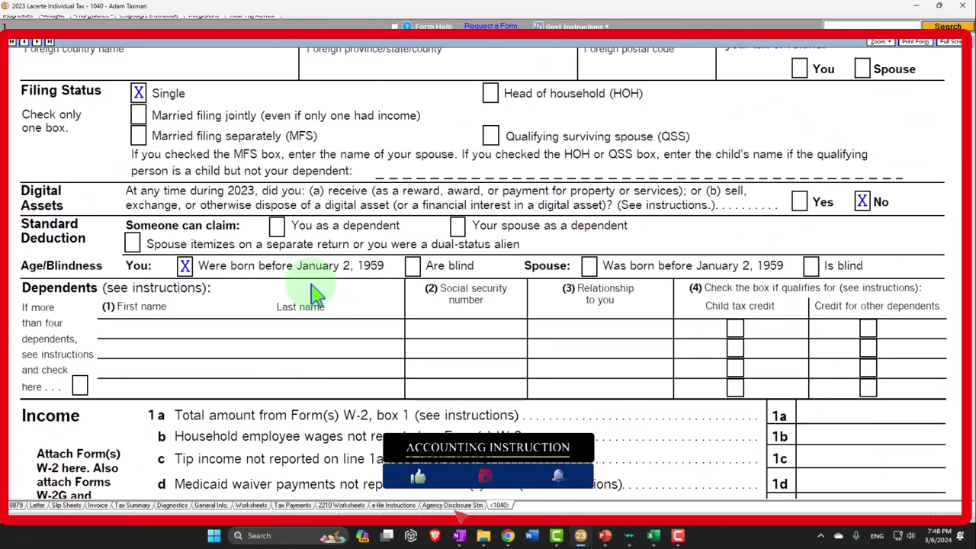
pyautogui.scroll(-5, 317, 289)
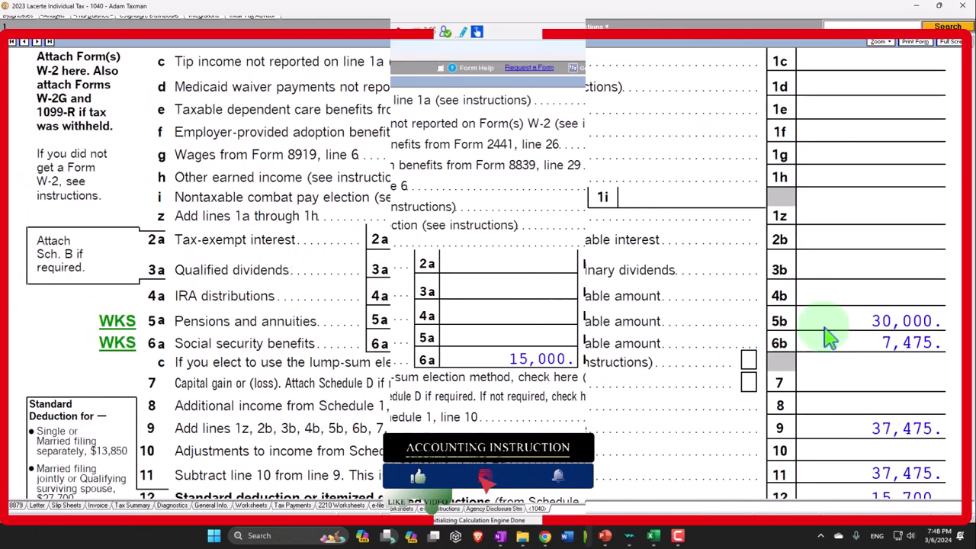
pyautogui.click(39, 58)
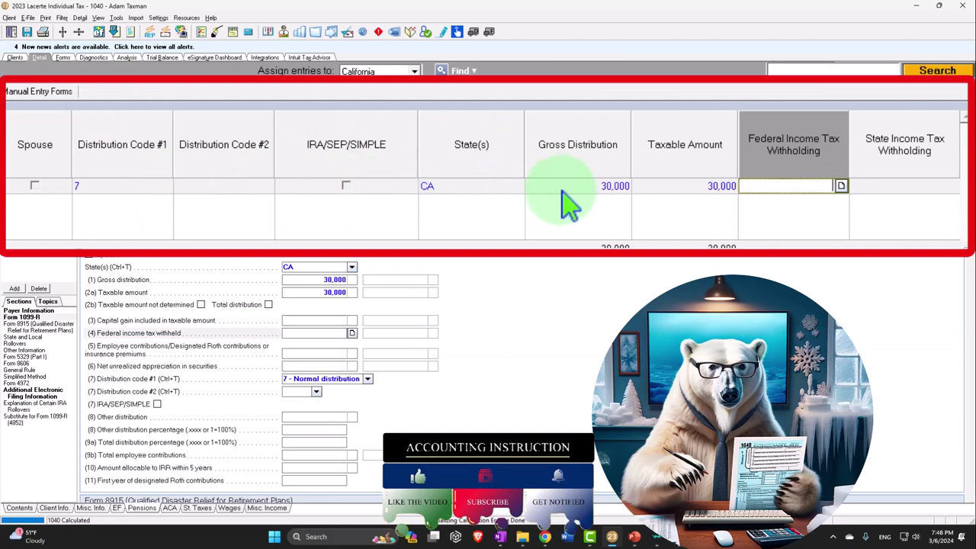
pyautogui.click(690, 143)
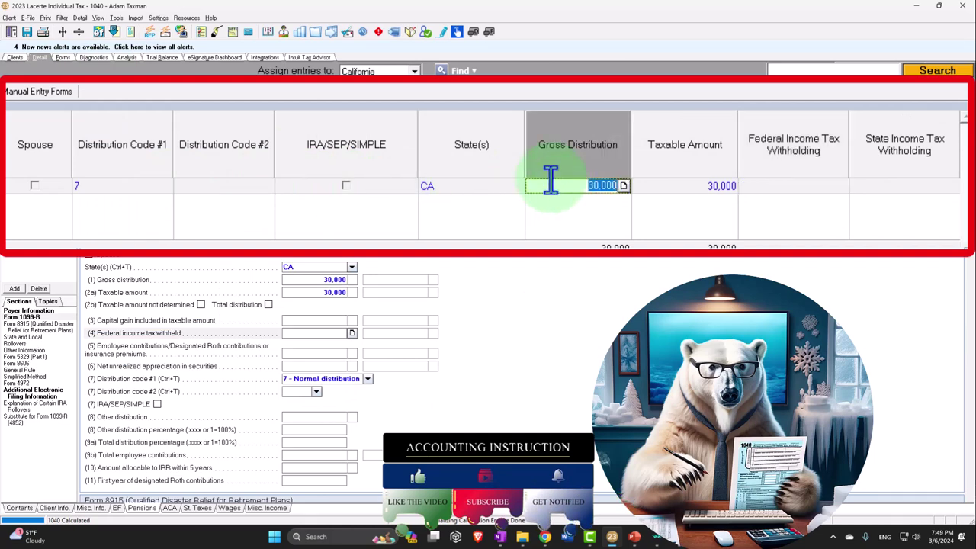
pyautogui.click(100, 81)
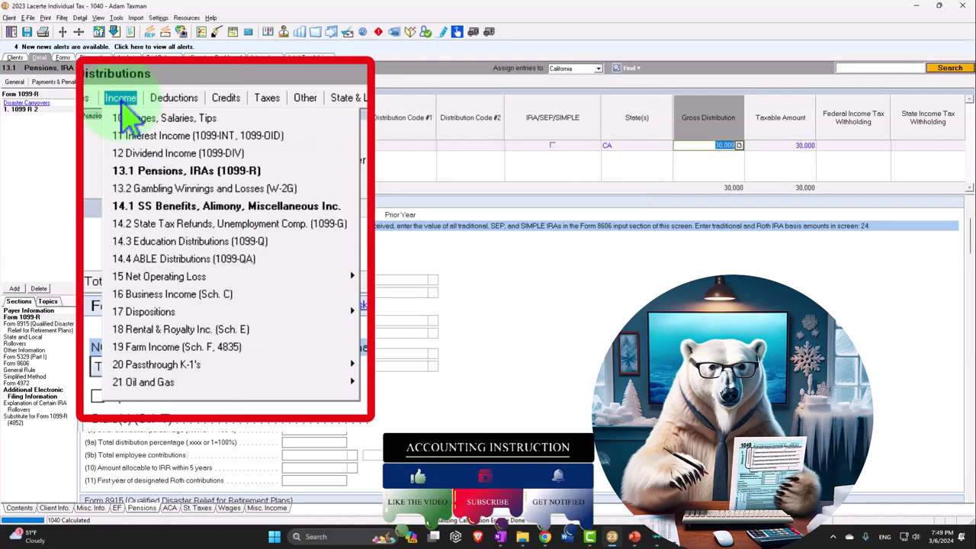
# Step: Add a Bank 1 1099-INT on Interest Income reporting 30,000 of total municipal bond interest
pyautogui.click(153, 135)
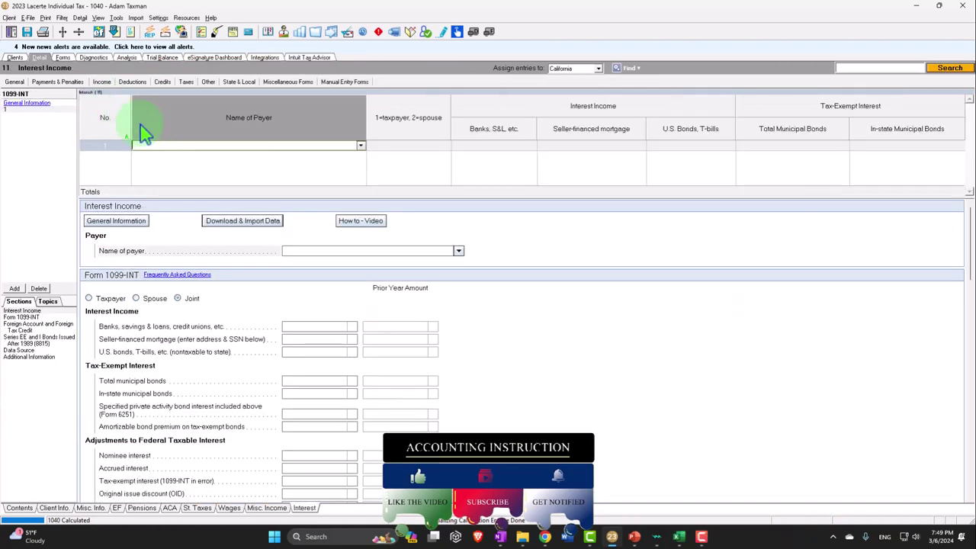
pyautogui.click(170, 146)
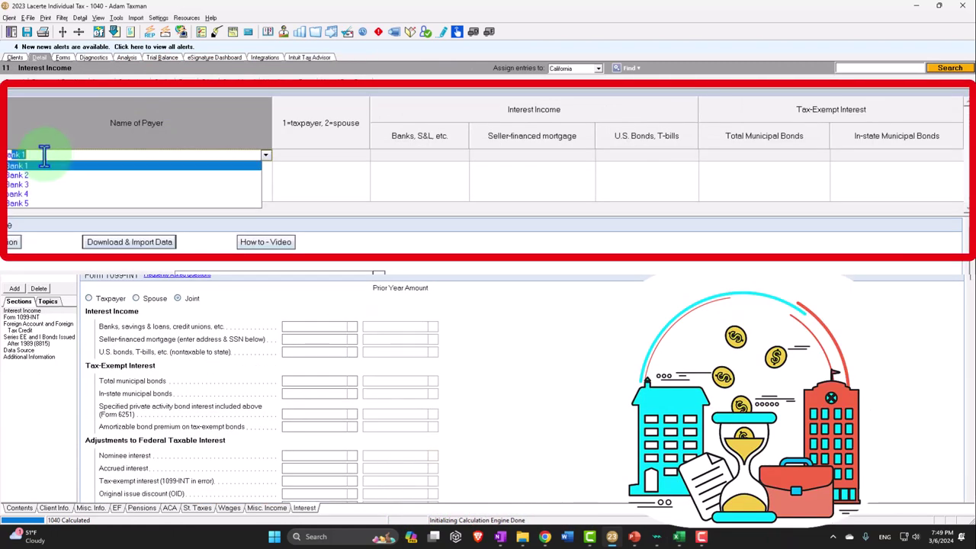
pyautogui.click(170, 146)
pyautogui.press('Tab')
pyautogui.press('Tab')
pyautogui.press('Tab')
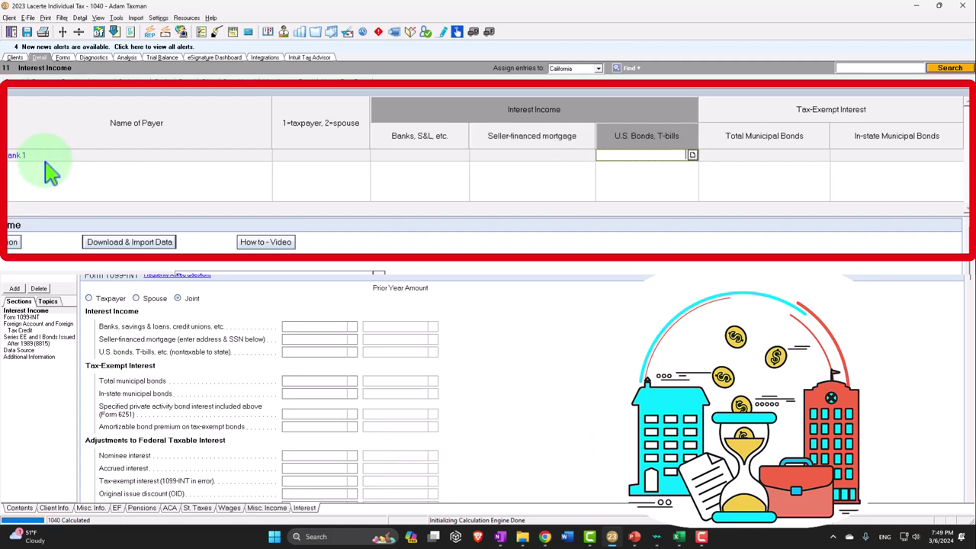
pyautogui.press('Tab')
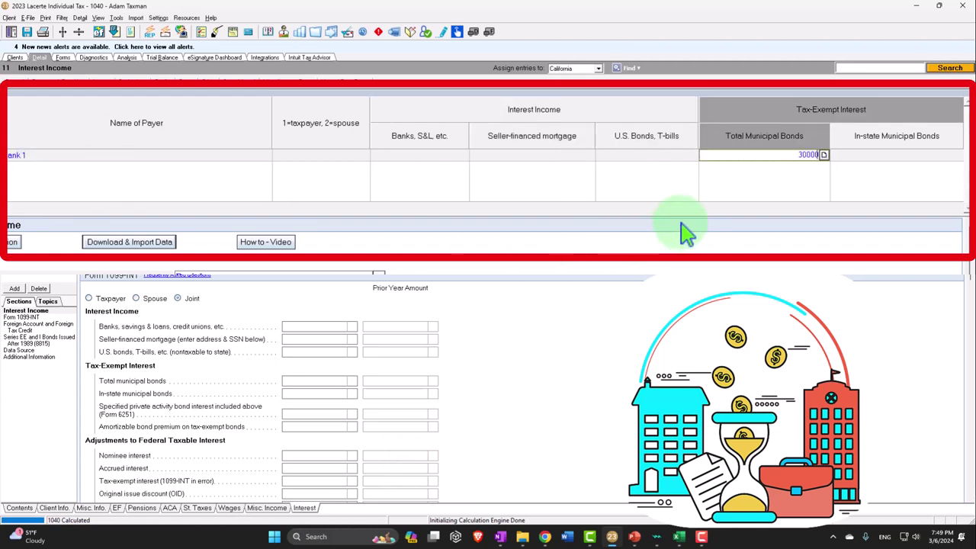
pyautogui.press('Tab')
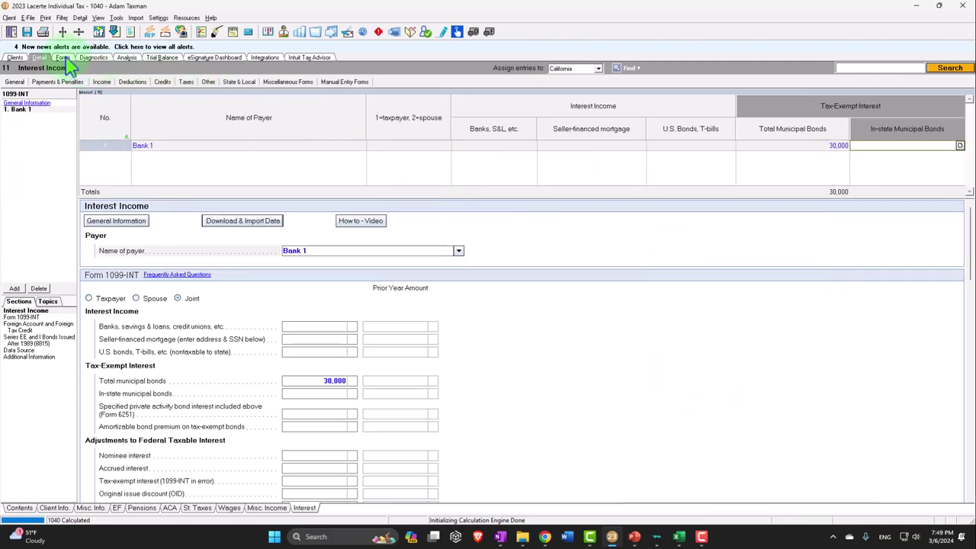
pyautogui.click(64, 57)
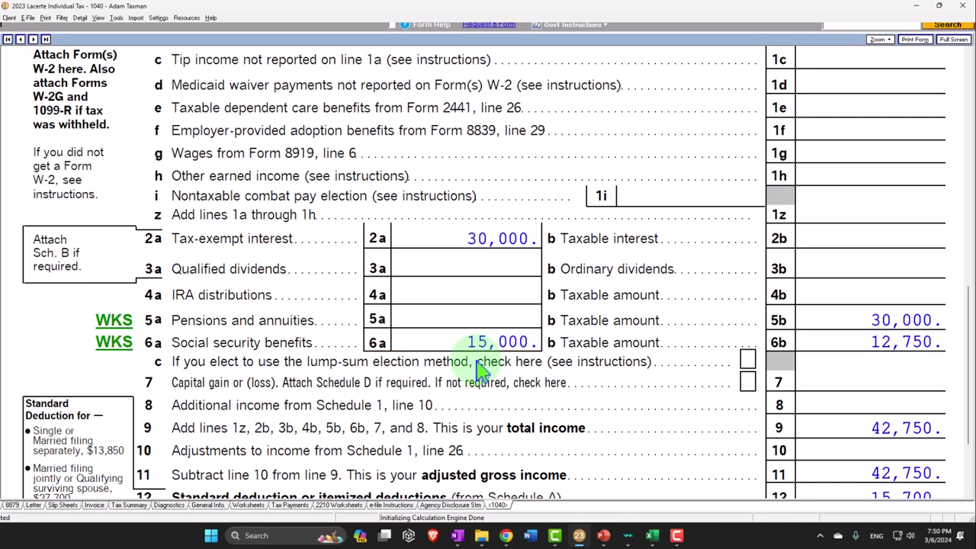
# Step: Calculate 12750/15000 to confirm the taxable Social Security is 85% of benefits
pyautogui.press('XF86Calculator')
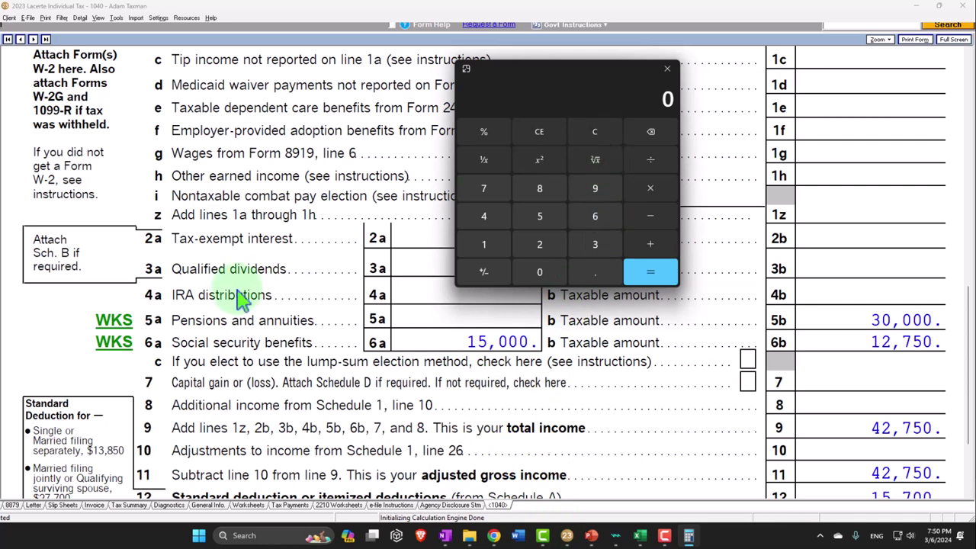
pyautogui.write('12750/15000')
pyautogui.press('Return')
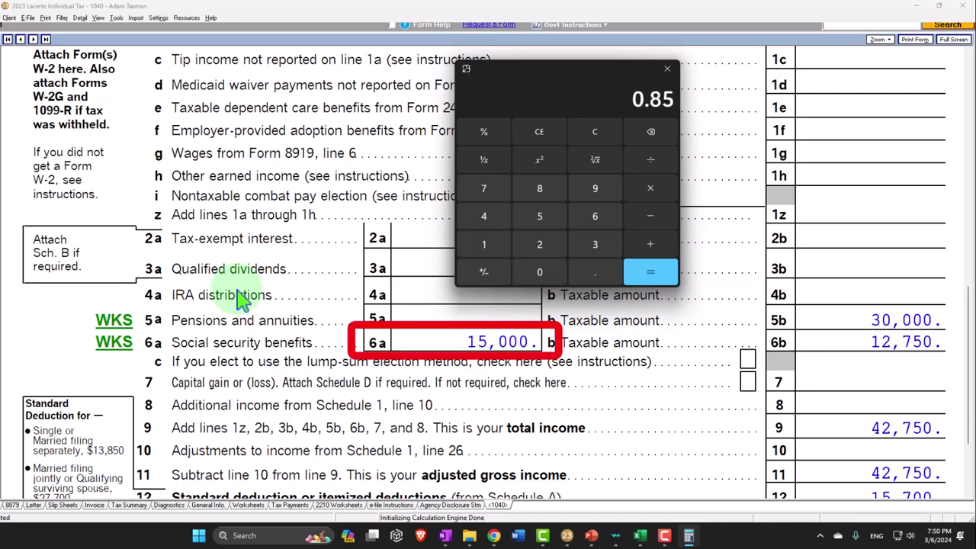
pyautogui.moveTo(564, 67); pyautogui.dragTo(975, 67)
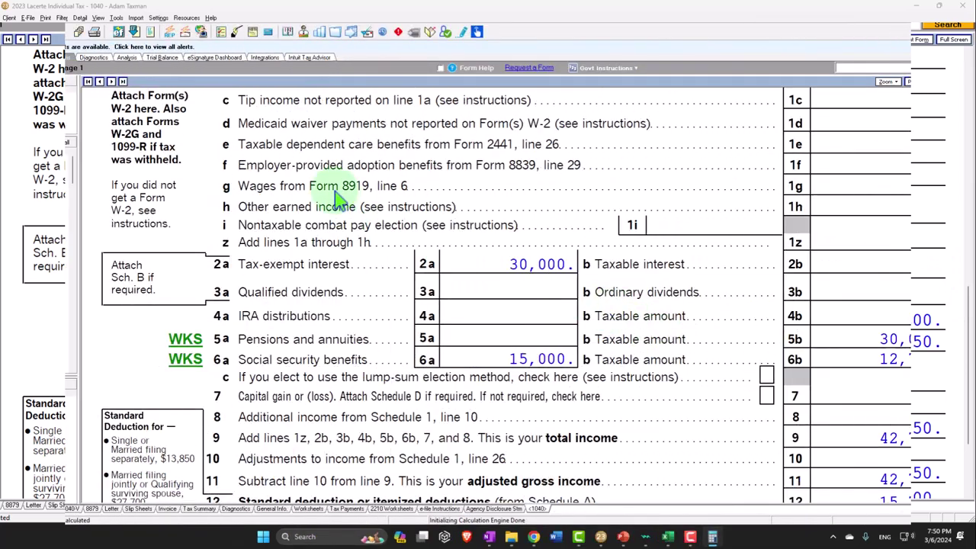
pyautogui.click(667, 536)
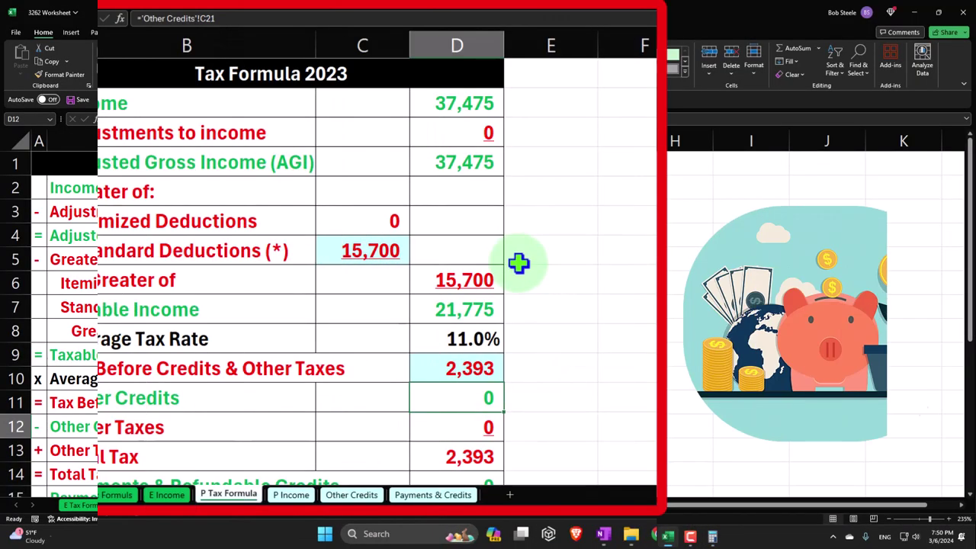
# Step: On the P Income sheet, select the taxable Social Security cell C51
pyautogui.click(291, 495)
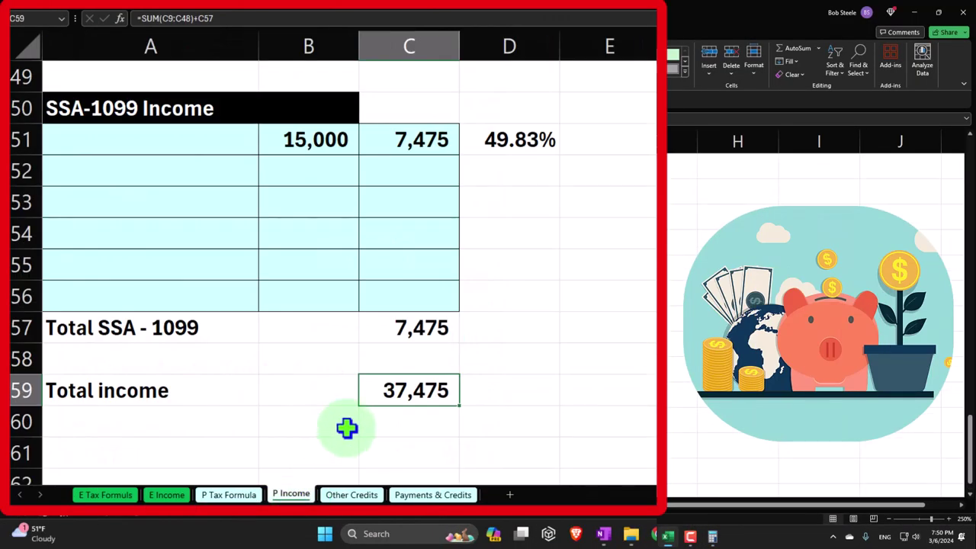
pyautogui.scroll(9, 363, 358)
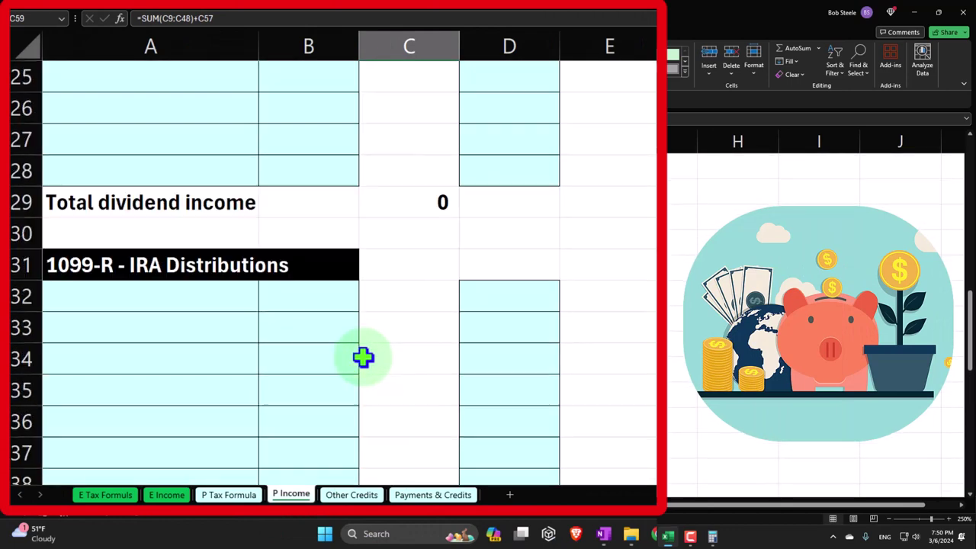
pyautogui.scroll(4, 362, 358)
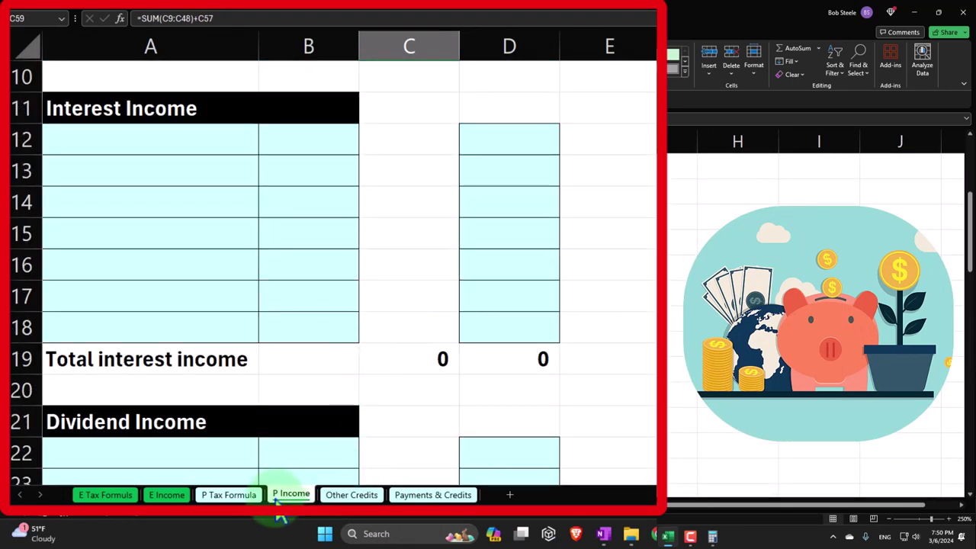
pyautogui.scroll(-10, 277, 381)
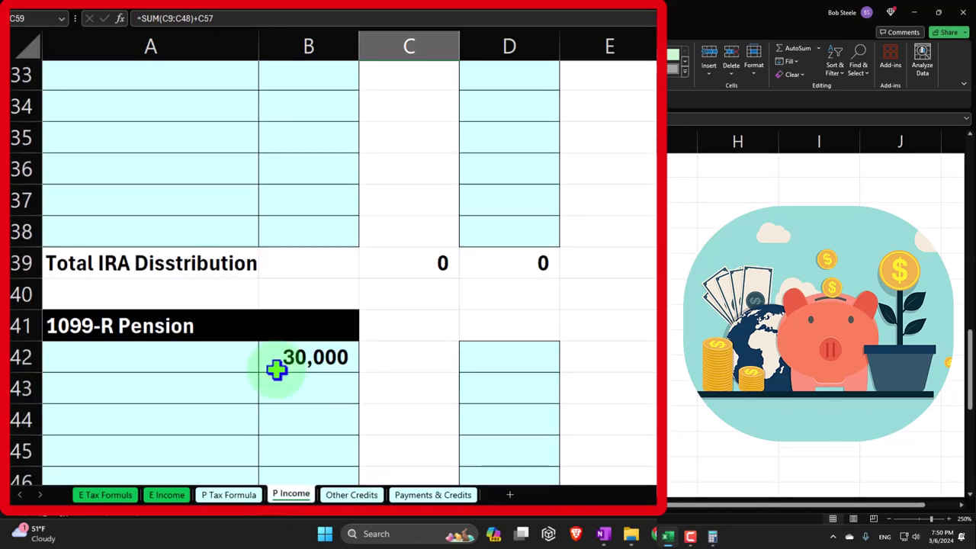
pyautogui.scroll(-2, 277, 370)
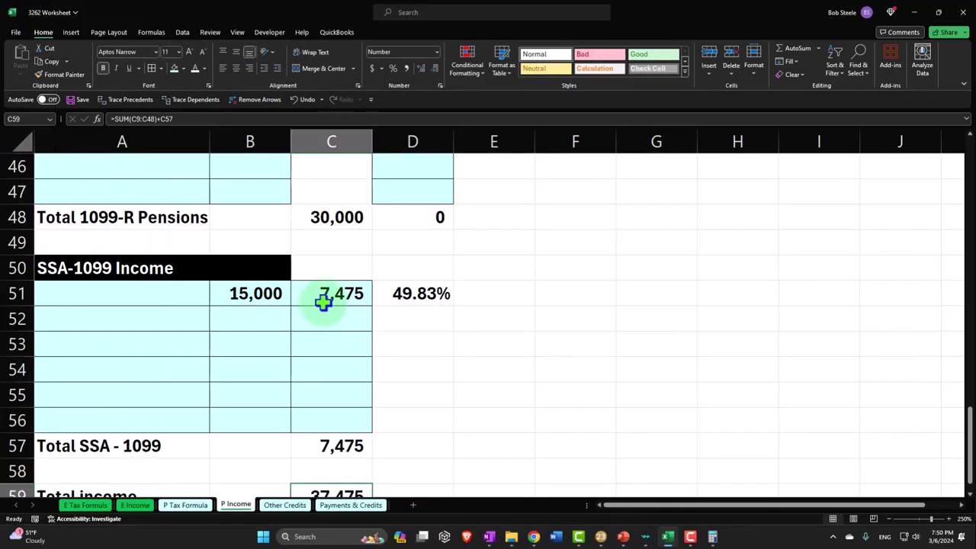
pyautogui.click(400, 422)
# Step: Enter 12,750 in C51 to match Lacerte's line 6b taxable Social Security
pyautogui.click(600, 535)
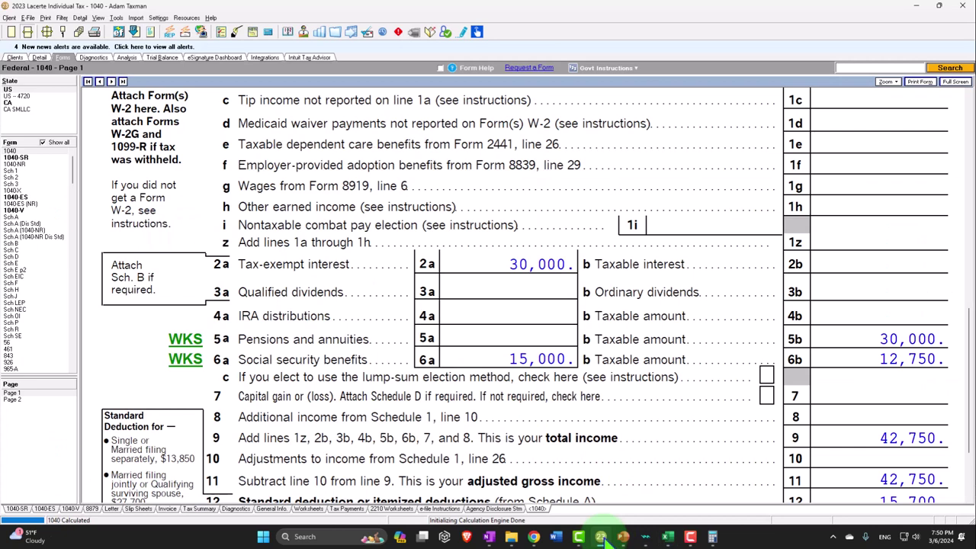
pyautogui.hotkey('alt', 'Tab')
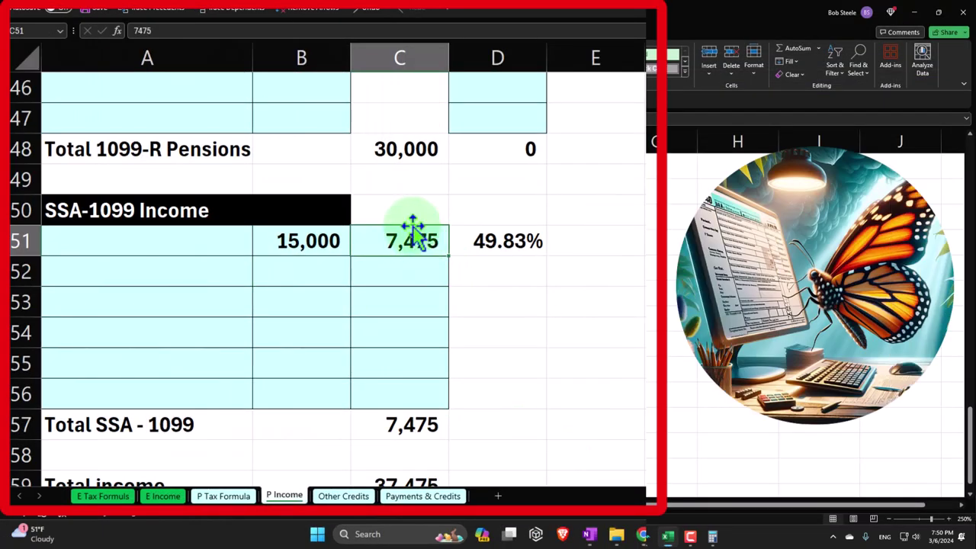
pyautogui.write('12,750')
pyautogui.press('Return')
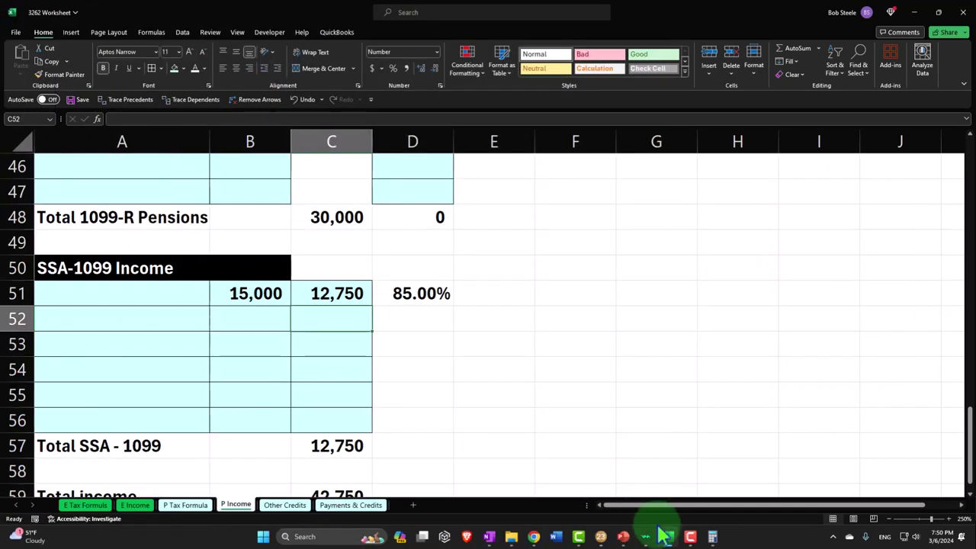
pyautogui.click(666, 535)
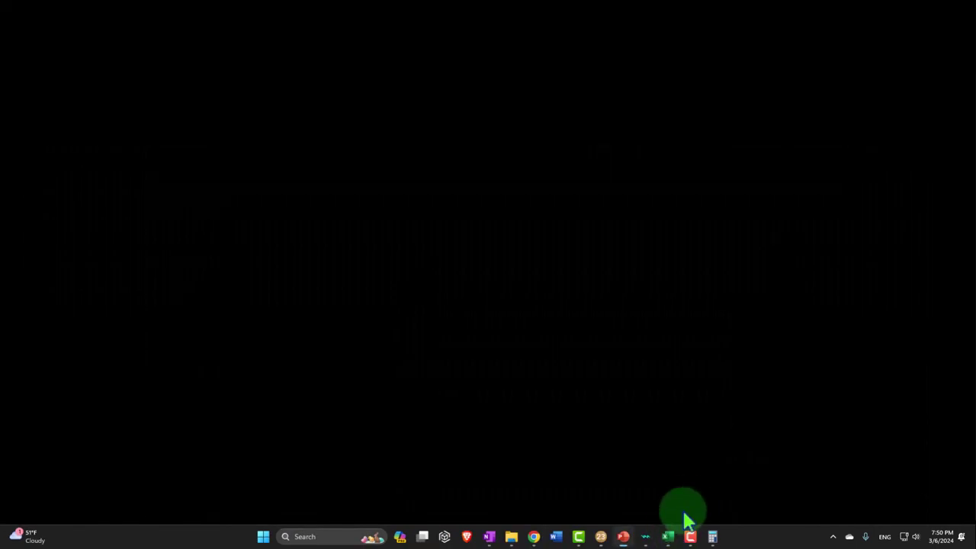
pyautogui.click(601, 536)
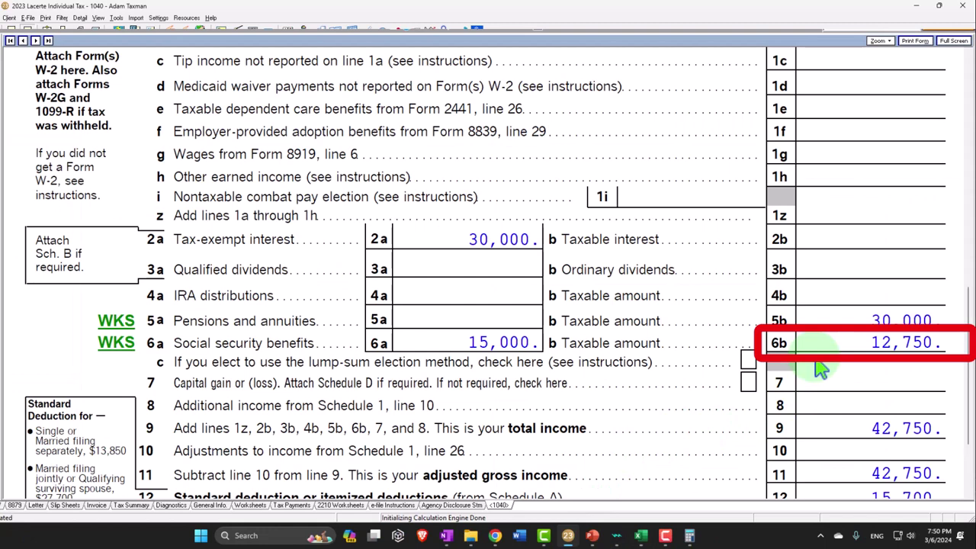
pyautogui.scroll(-3, 819, 368)
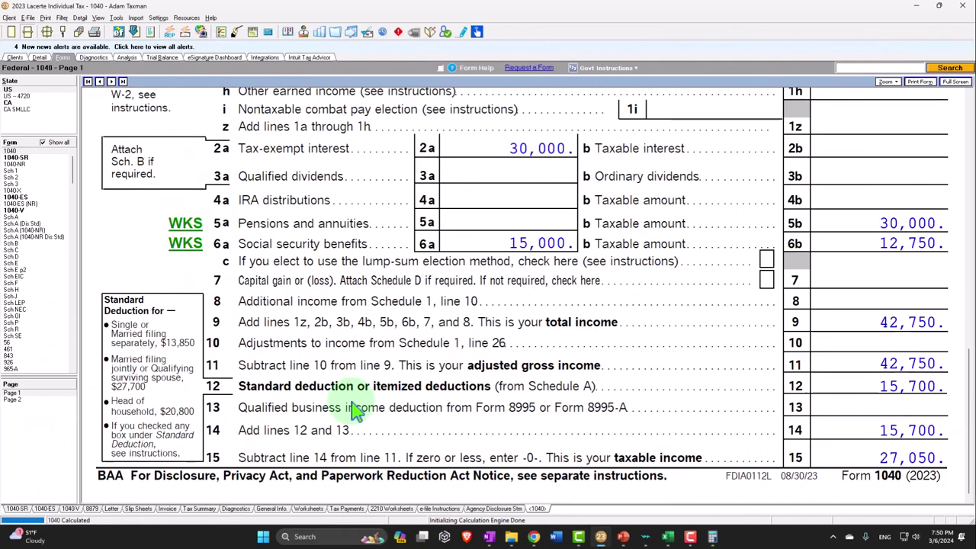
pyautogui.click(34, 398)
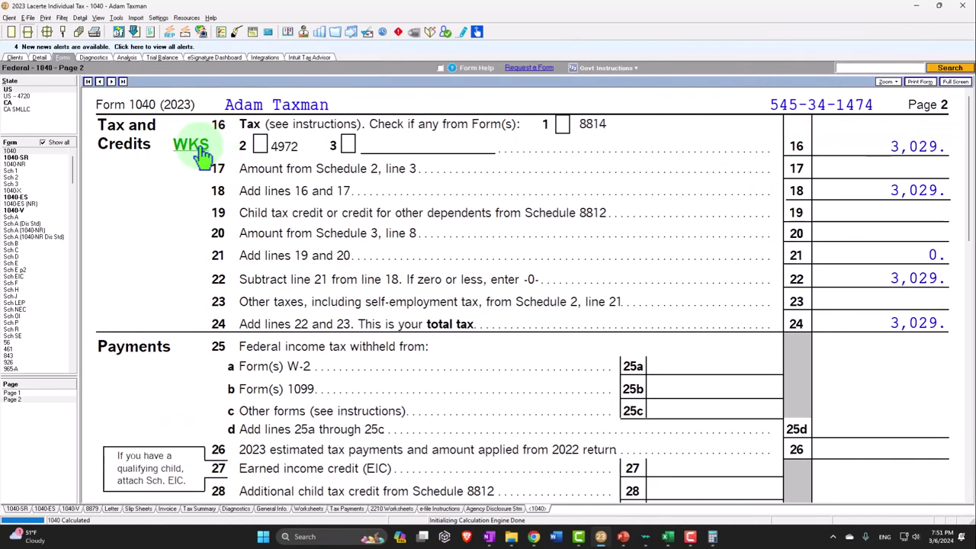
pyautogui.click(197, 147)
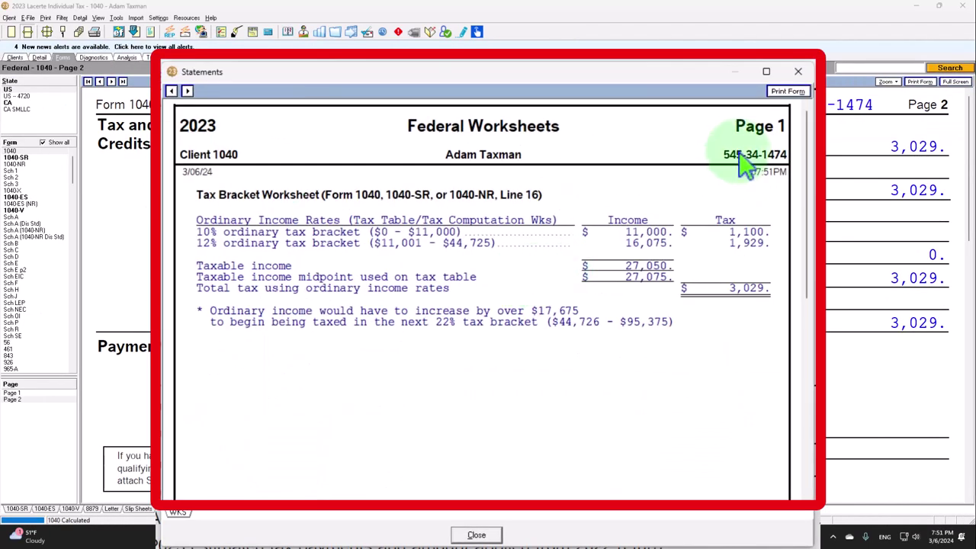
pyautogui.click(797, 71)
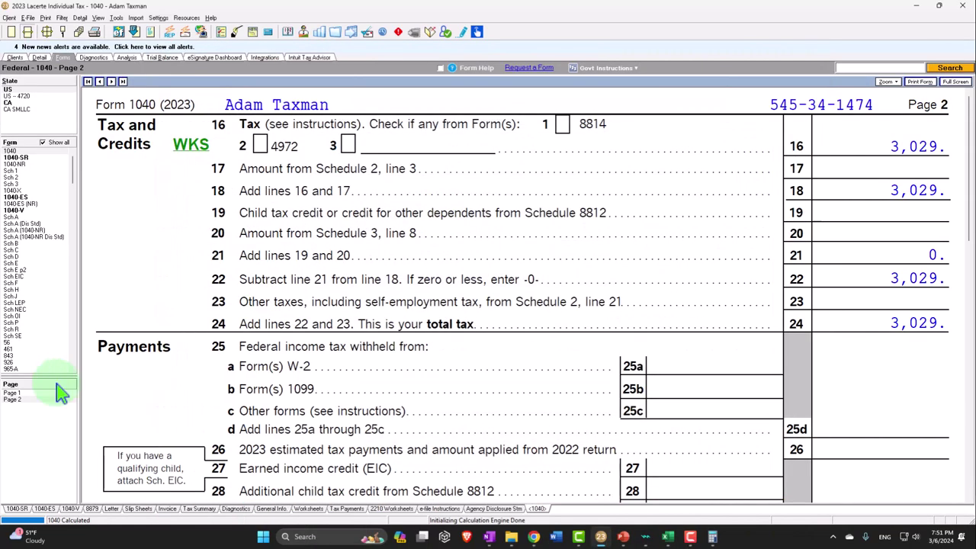
pyautogui.click(13, 399)
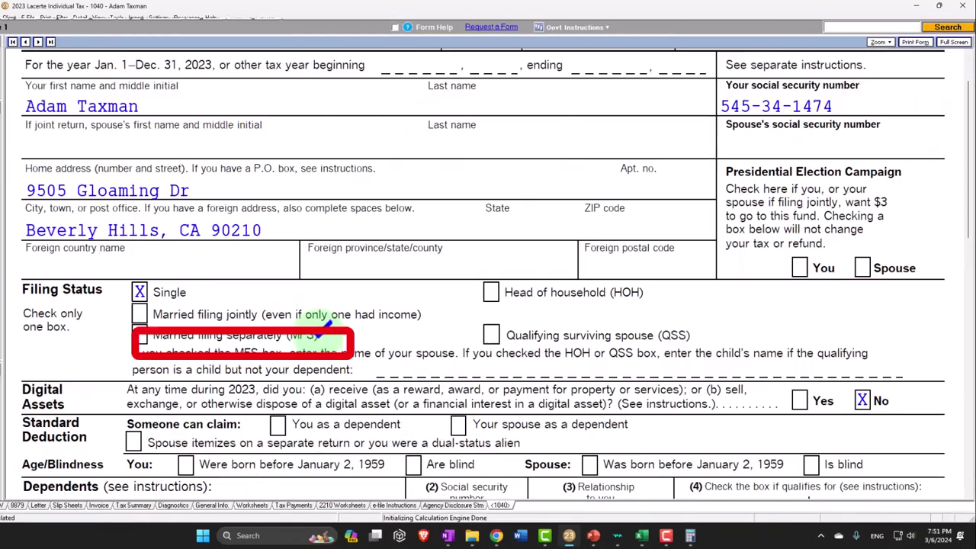
pyautogui.scroll(-10, 326, 349)
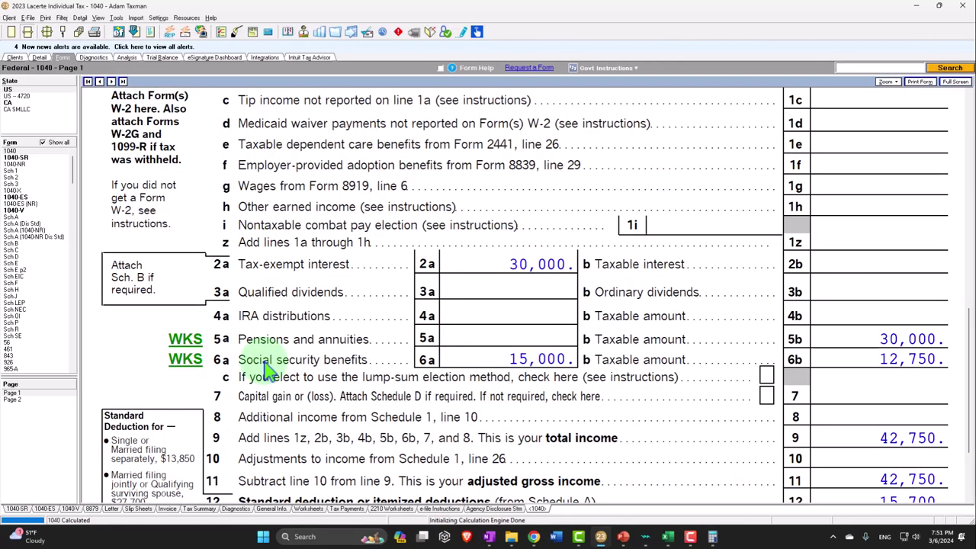
pyautogui.click(188, 359)
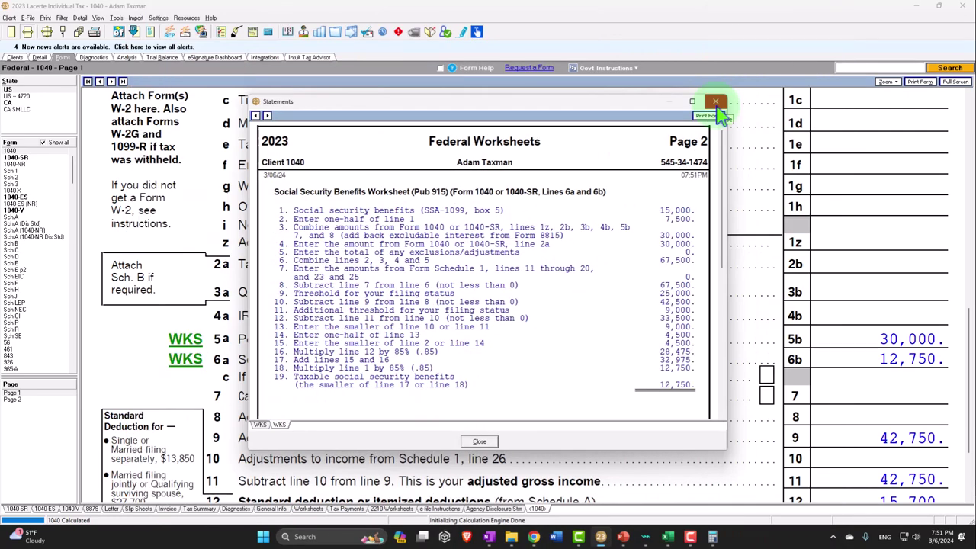
pyautogui.click(716, 104)
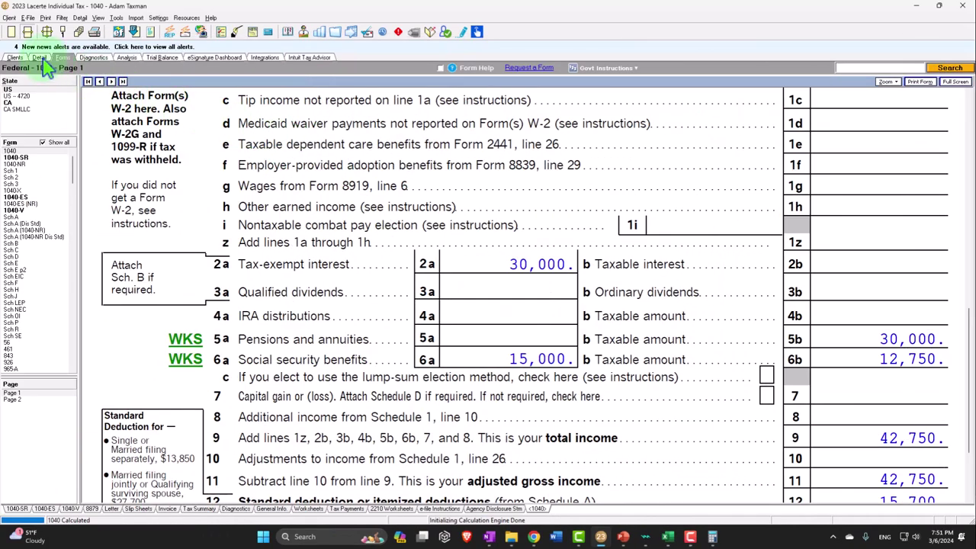
# Step: Enter 100,000 as both gross distribution and taxable amount on the 13.1 Pensions 1099-R
pyautogui.click(40, 58)
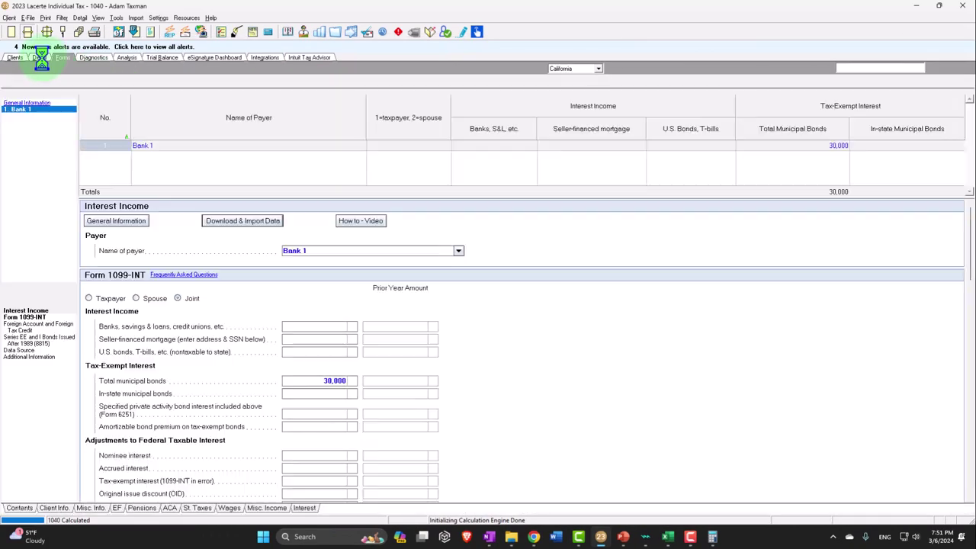
pyautogui.click(124, 83)
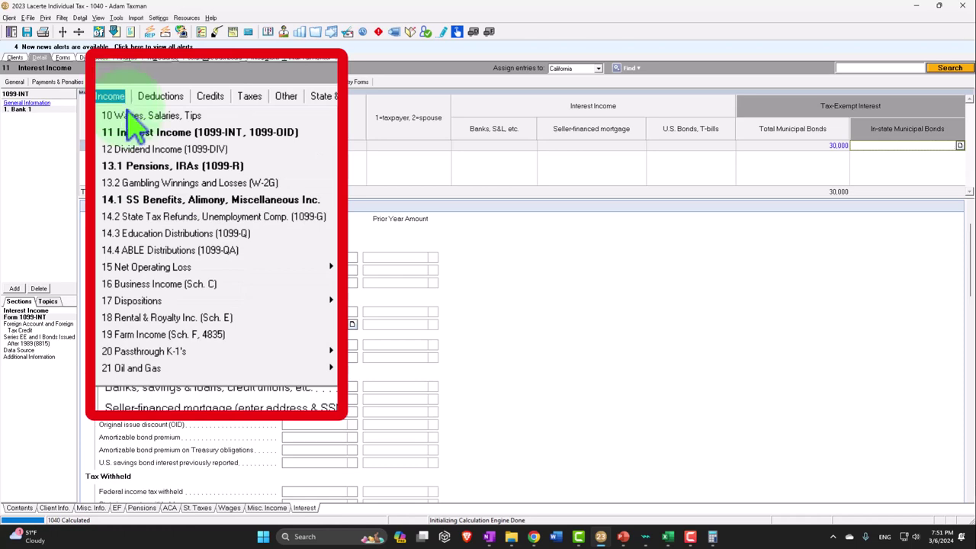
pyautogui.click(156, 165)
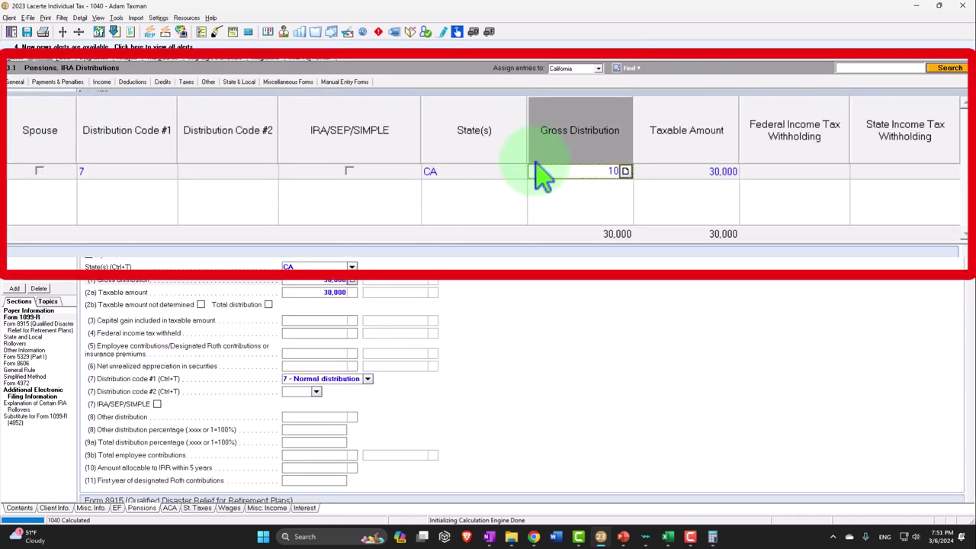
pyautogui.write('10000')
pyautogui.press('Tab')
pyautogui.write('1')
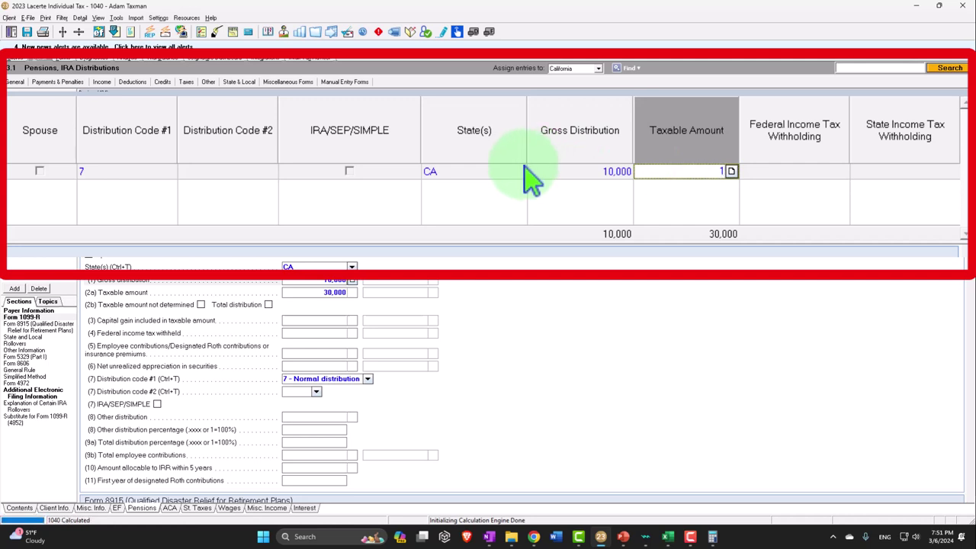
pyautogui.click(607, 182)
pyautogui.write('100,0')
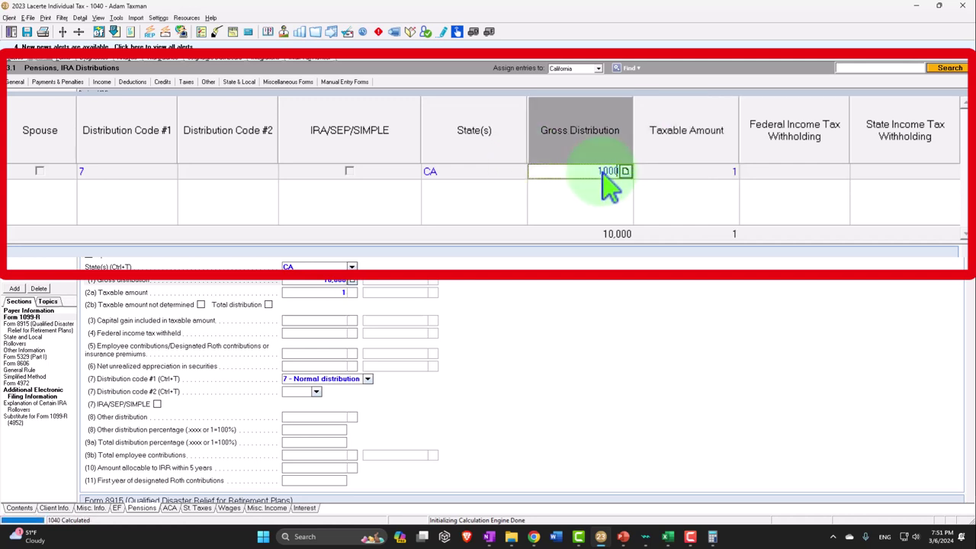
pyautogui.write('00')
pyautogui.press('Tab')
pyautogui.write('100,000')
pyautogui.press('Tab')
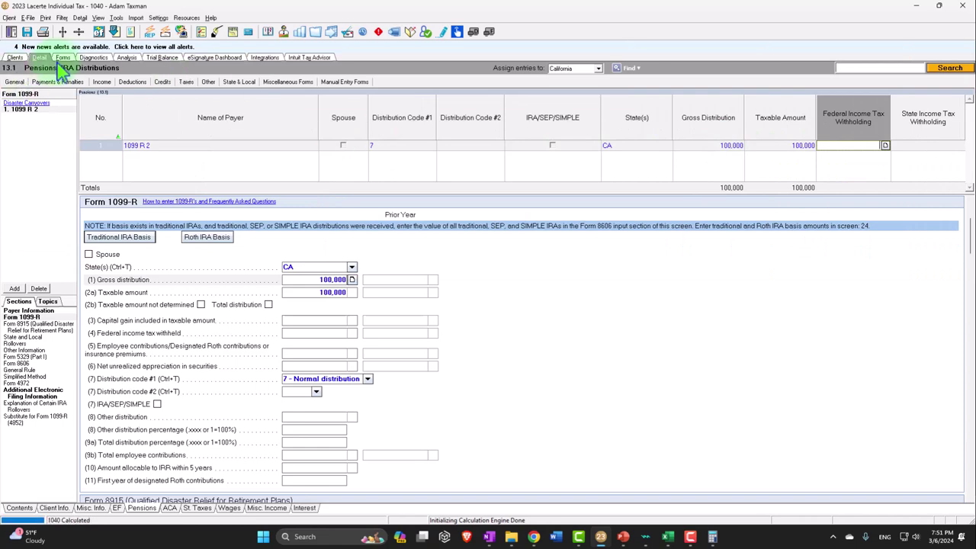
pyautogui.click(61, 59)
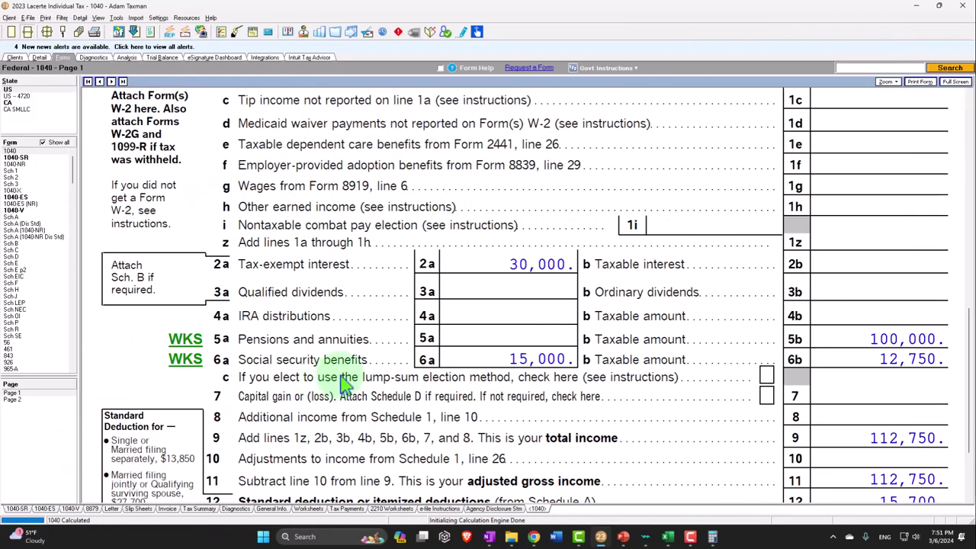
# Step: Set the Client Info filing status to Married filing jointly
pyautogui.click(42, 59)
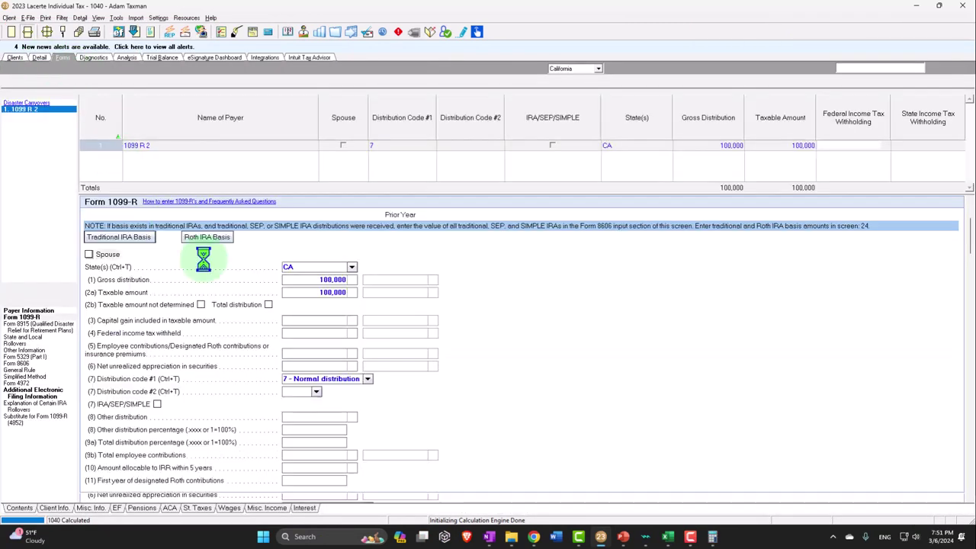
pyautogui.click(53, 508)
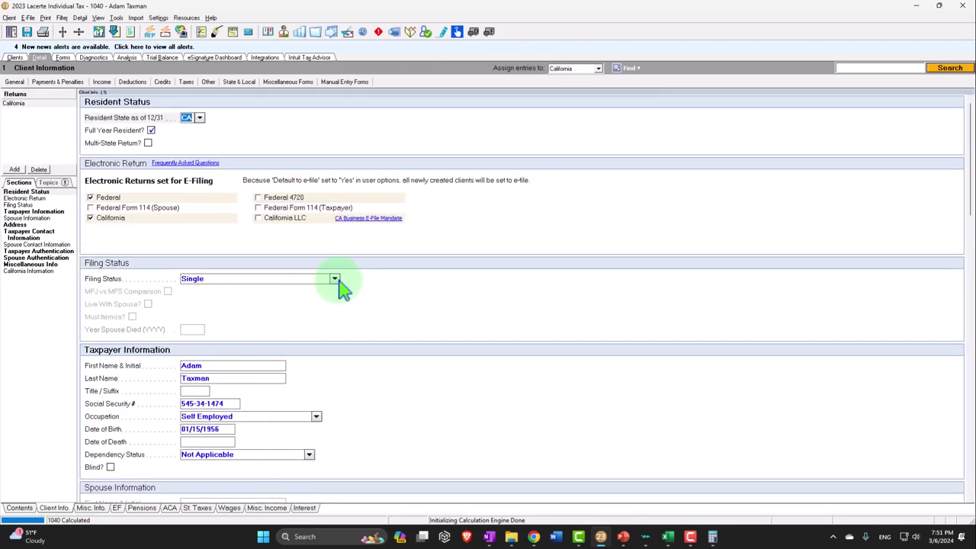
pyautogui.click(339, 282)
pyautogui.click(326, 295)
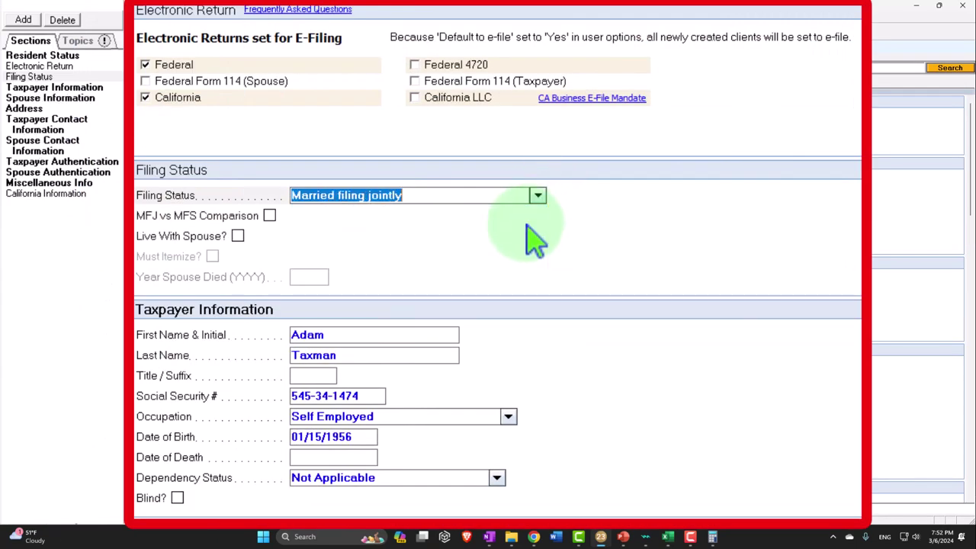
pyautogui.scroll(-3, 560, 289)
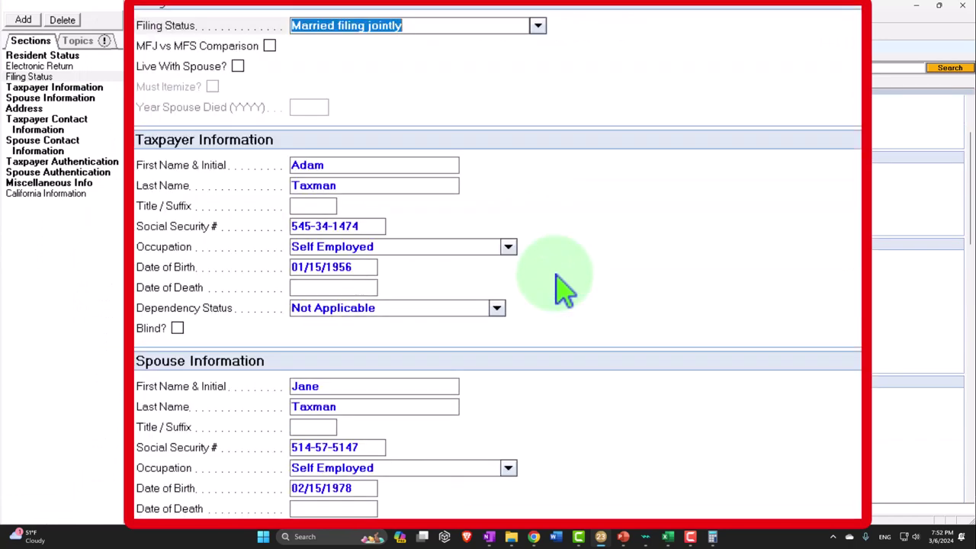
pyautogui.scroll(3, 560, 290)
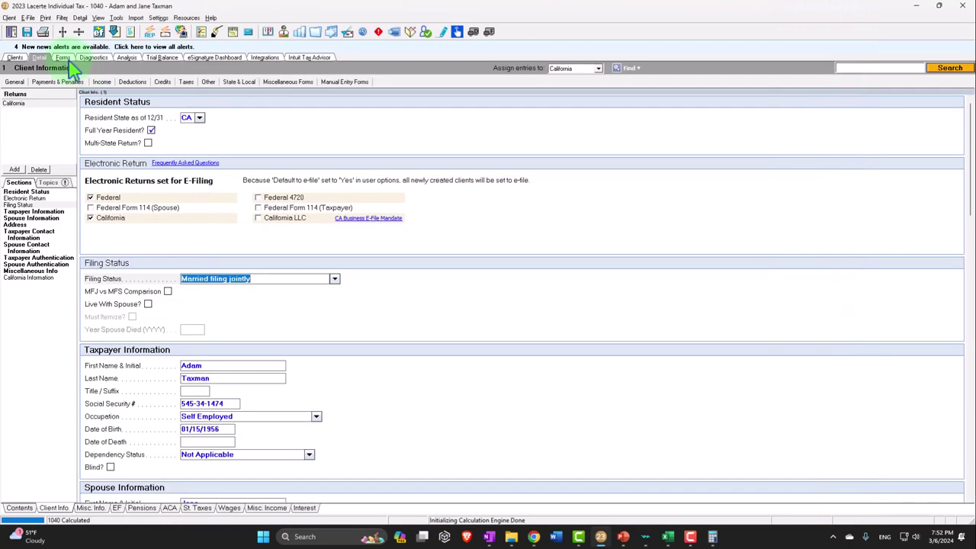
# Step: Review the resulting joint Form 1040-SR
pyautogui.click(63, 58)
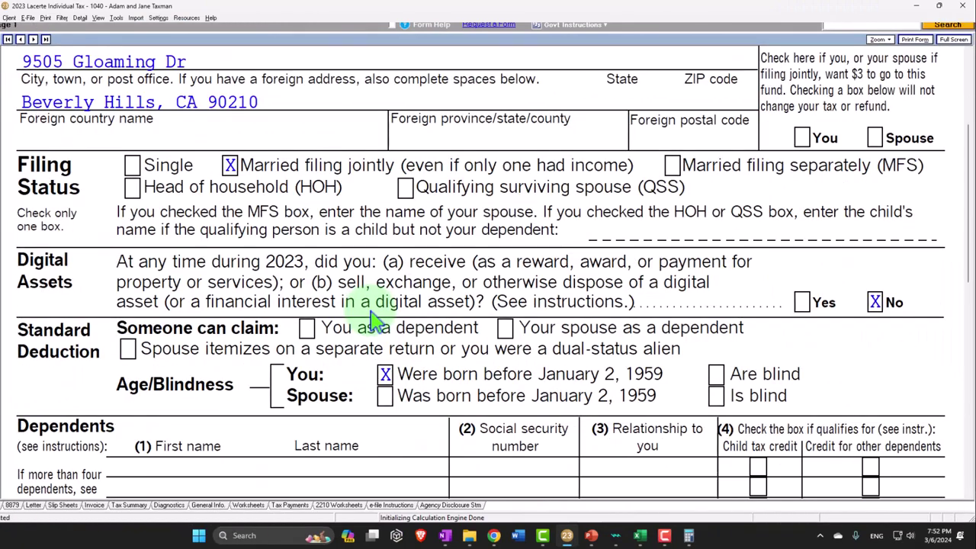
pyautogui.scroll(-10, 374, 320)
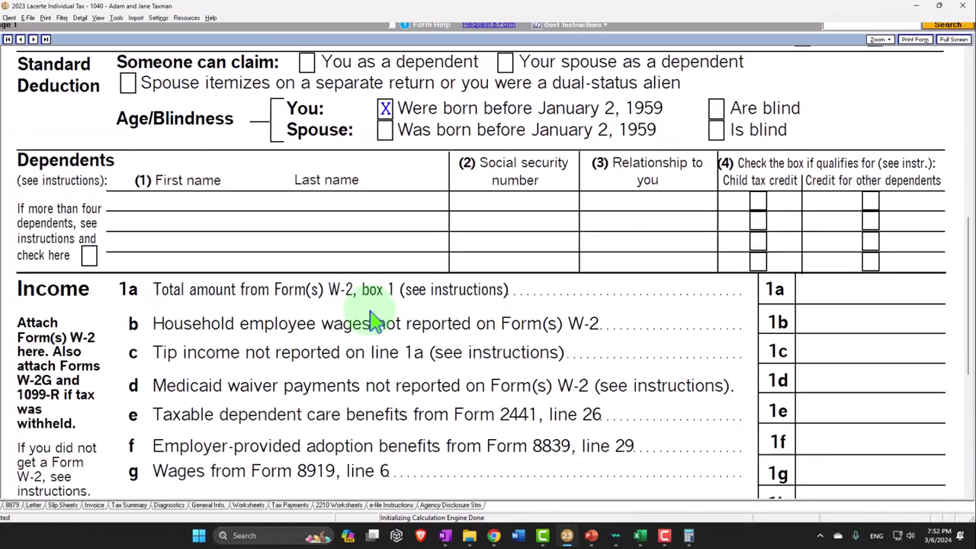
pyautogui.scroll(-2, 373, 320)
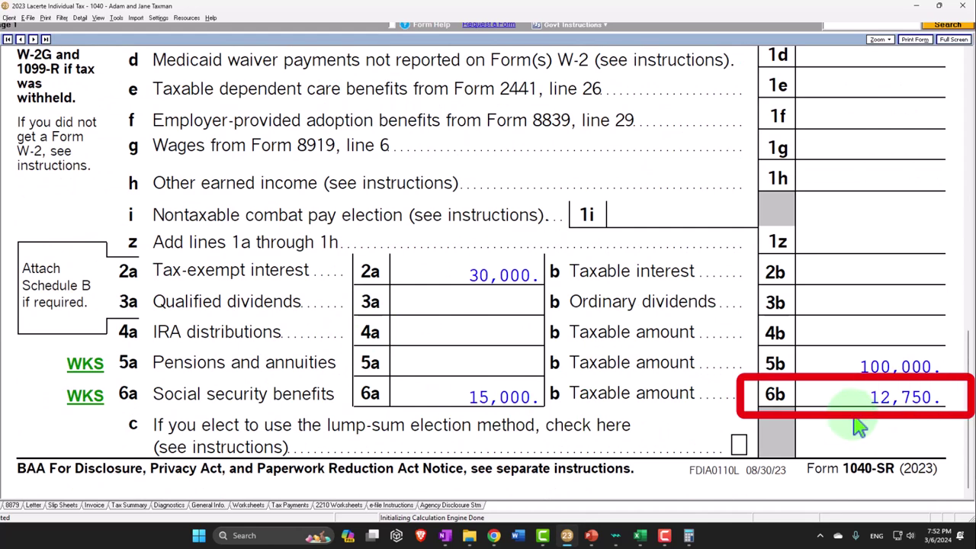
pyautogui.click(41, 58)
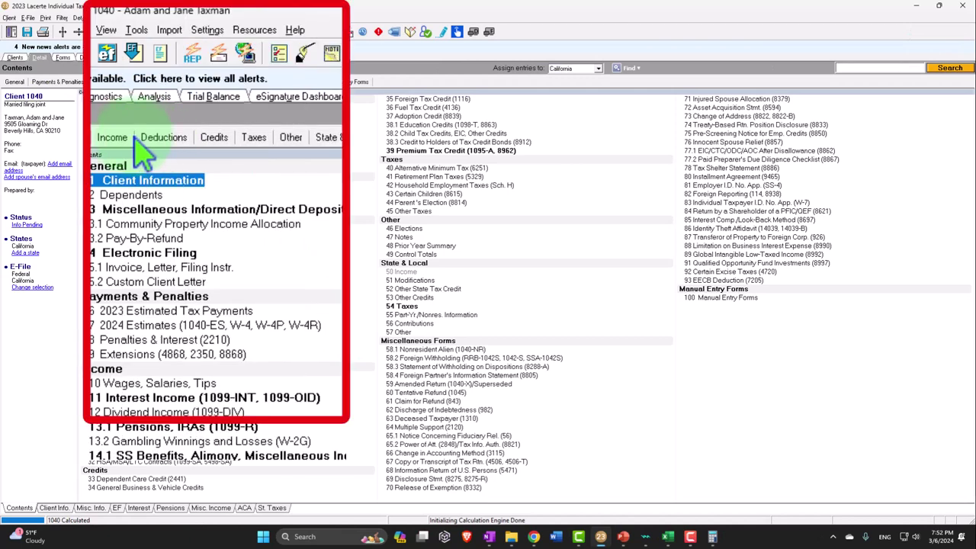
# Step: Enter 20,000 as the spouse's Social Security benefits on 14.1 SS Benefits, correcting an initial 15,000
pyautogui.click(107, 81)
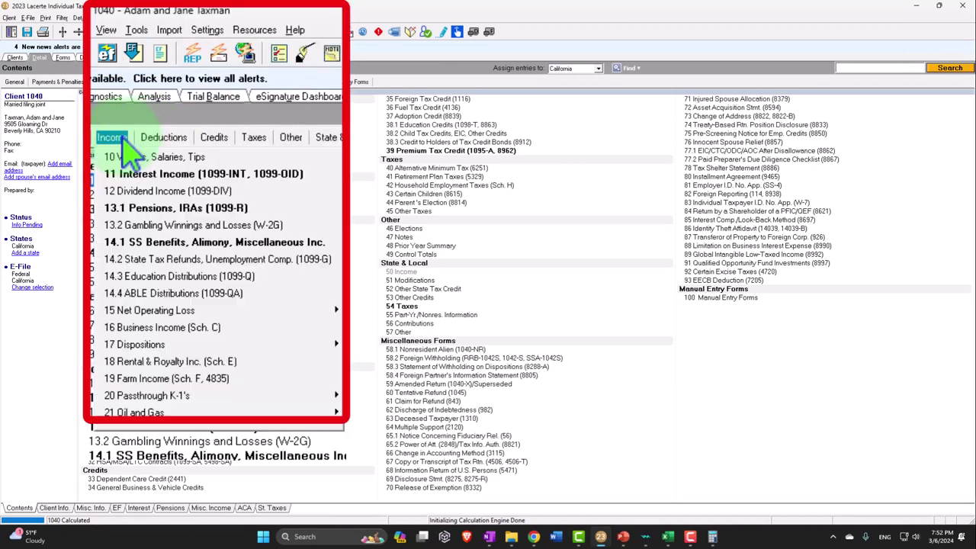
pyautogui.click(185, 241)
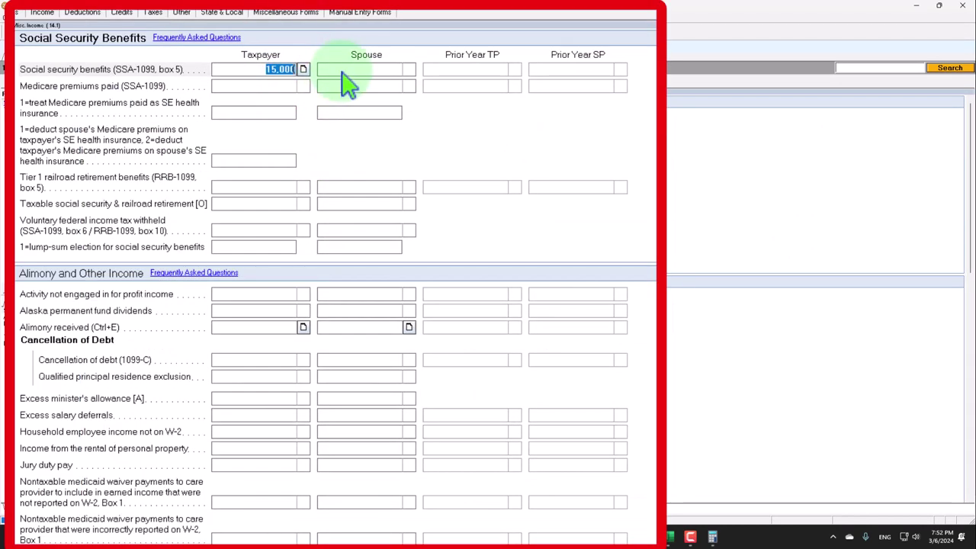
pyautogui.click(335, 127)
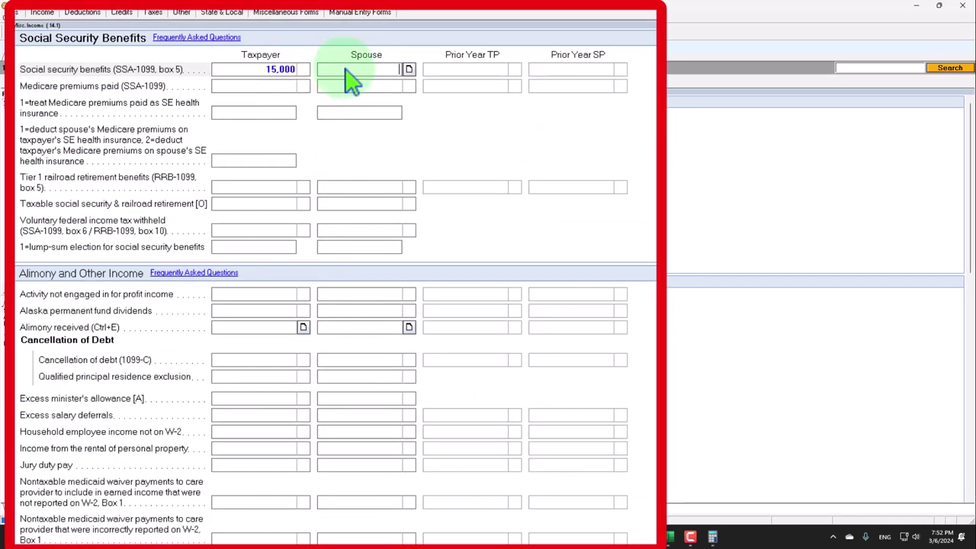
pyautogui.write('15,000')
pyautogui.press('Return')
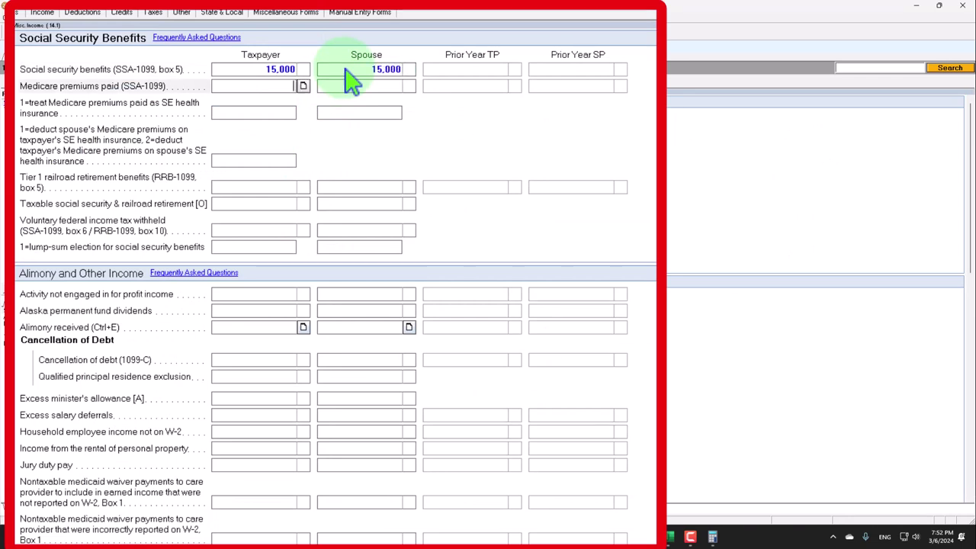
pyautogui.click(345, 70)
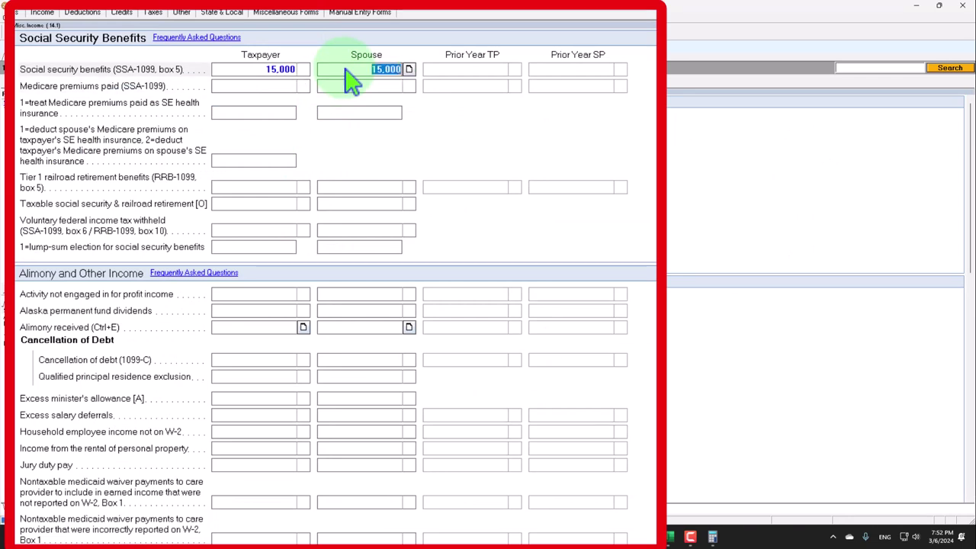
pyautogui.write('20,000')
pyautogui.press('Return')
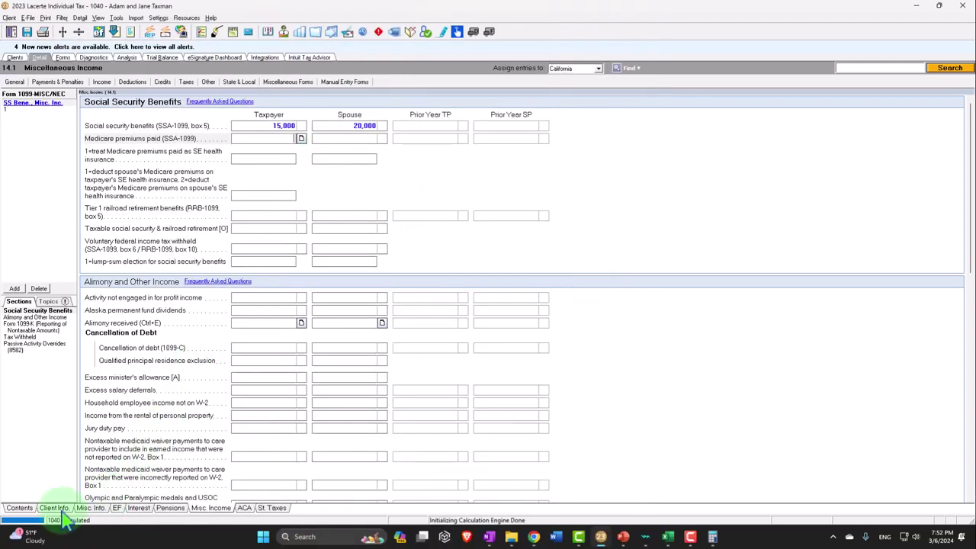
pyautogui.click(90, 507)
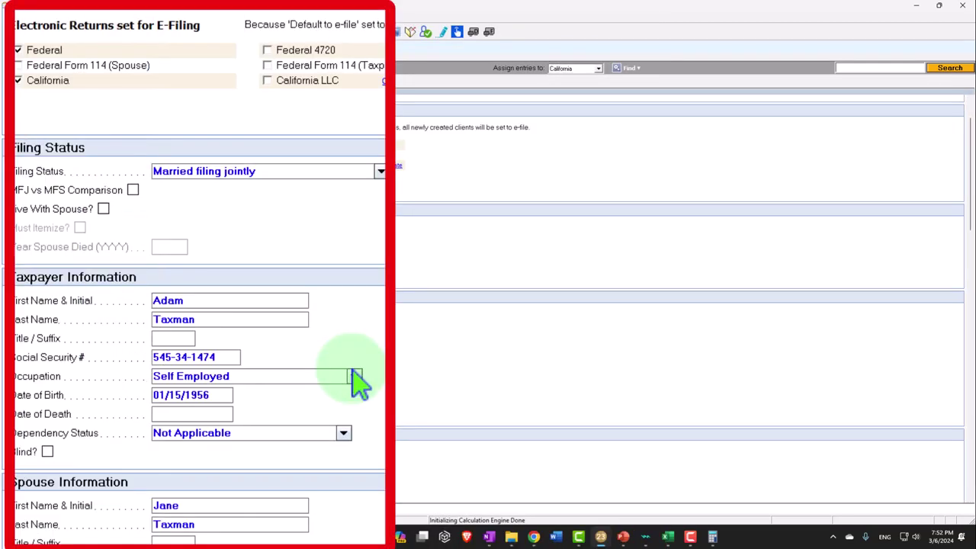
pyautogui.scroll(-3, 360, 384)
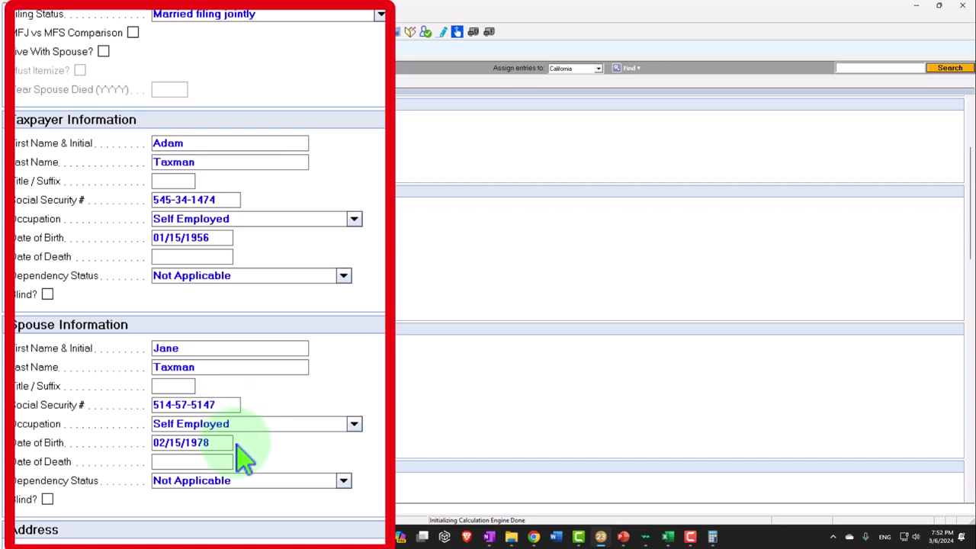
pyautogui.moveTo(974, 211); pyautogui.dragTo(483, 240)
pyautogui.click(551, 297)
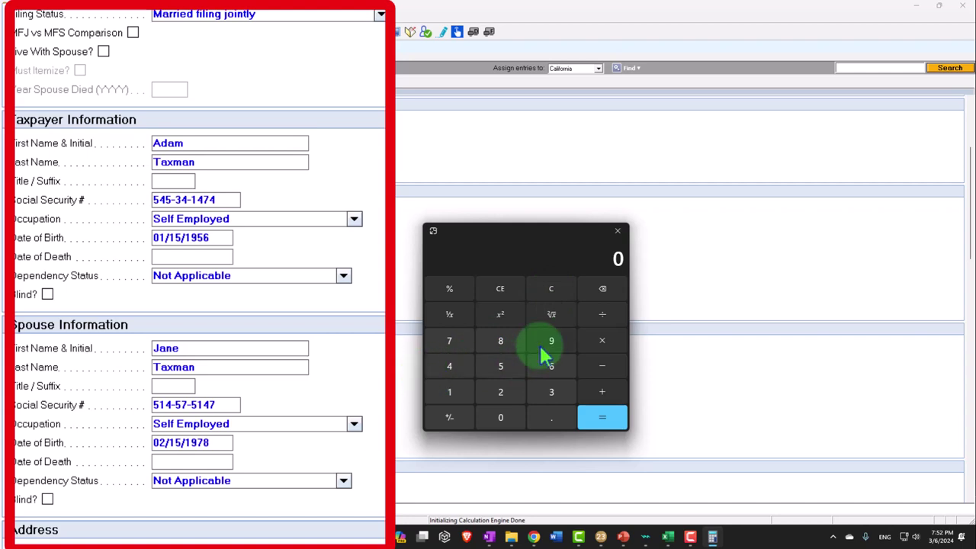
pyautogui.click(224, 404)
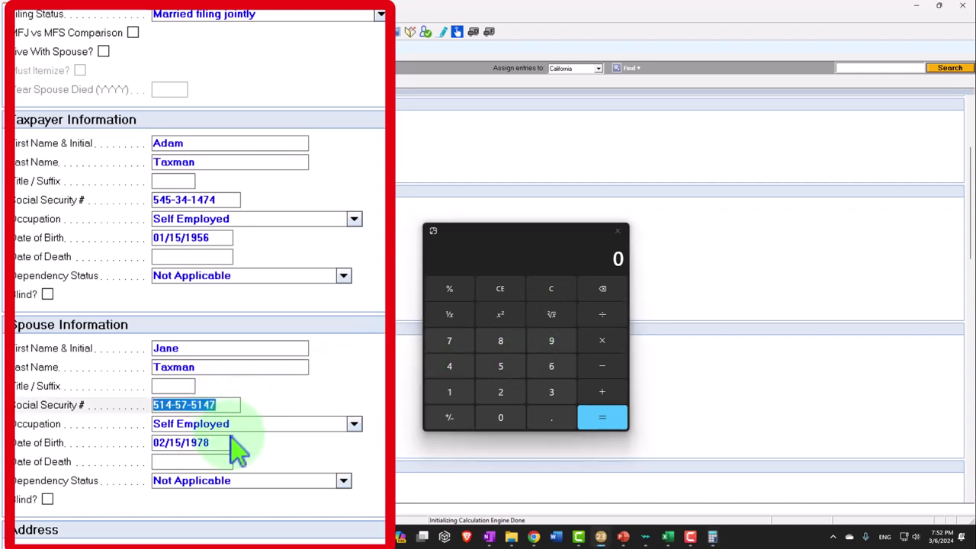
pyautogui.click(220, 442)
pyautogui.click(220, 442)
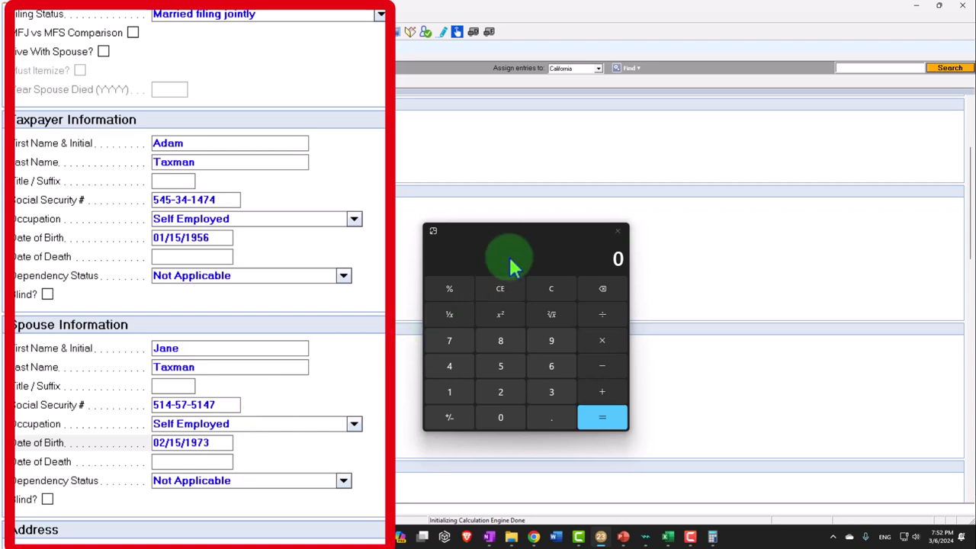
pyautogui.moveTo(505, 257); pyautogui.dragTo(936, 229)
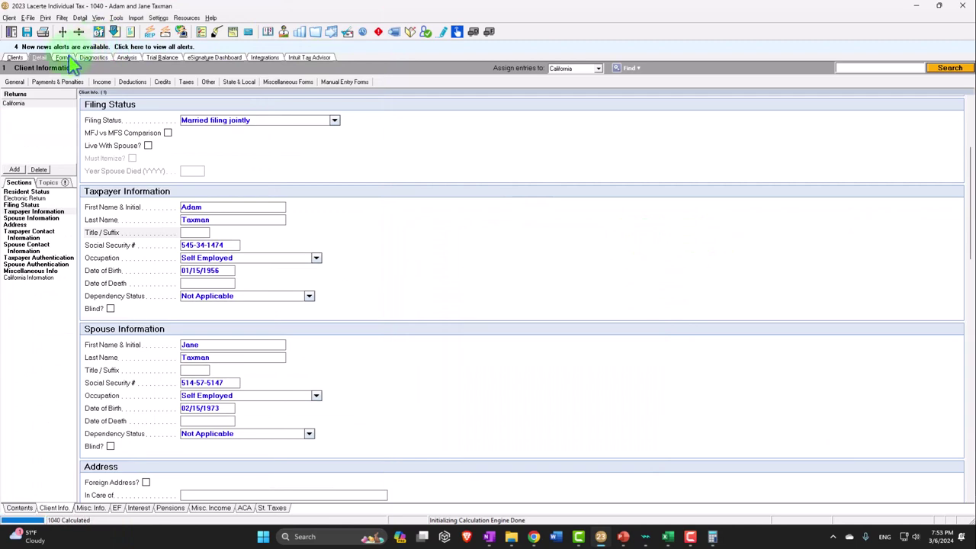
# Step: Check 1040 line 6a's 35,000 Social Security and 29,750 taxable through the WKS worksheet
pyautogui.click(62, 57)
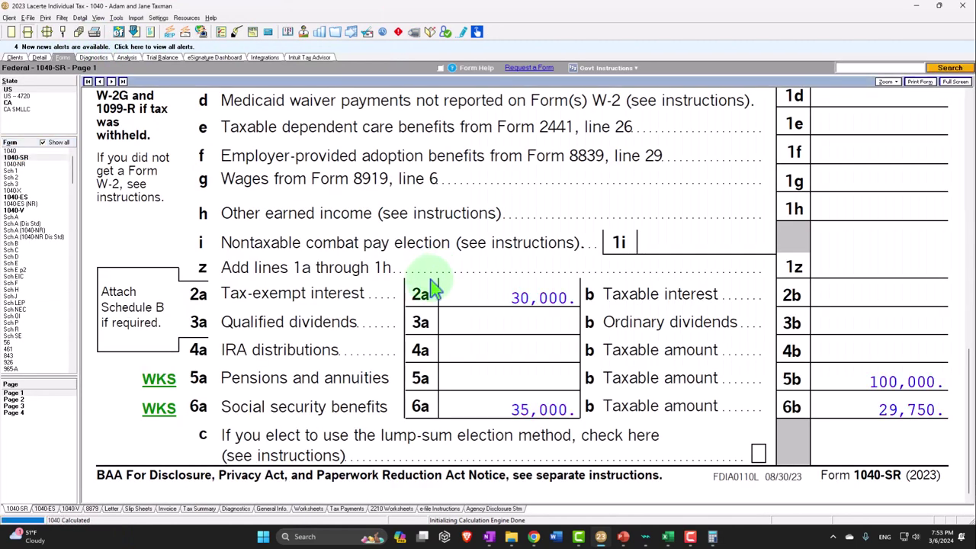
pyautogui.scroll(5, 431, 284)
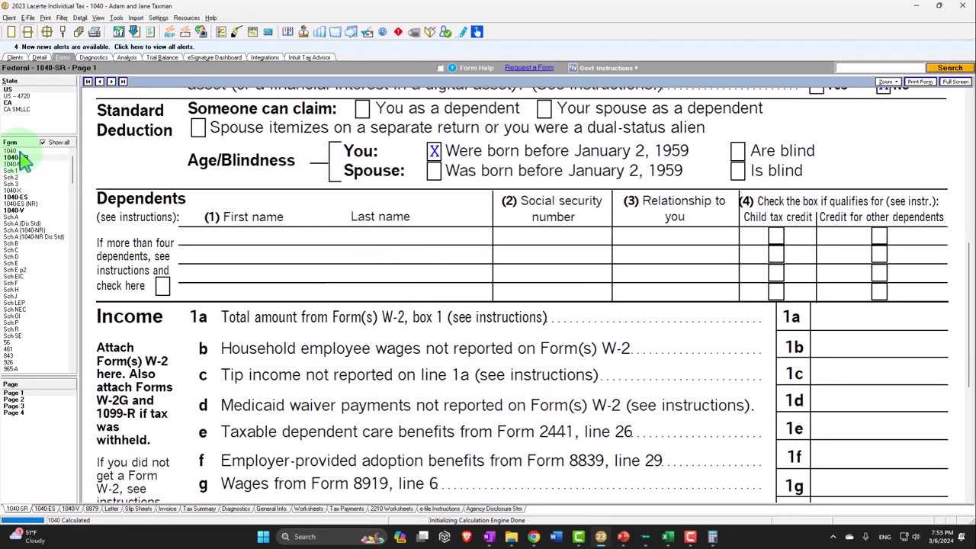
pyautogui.scroll(-3, 434, 259)
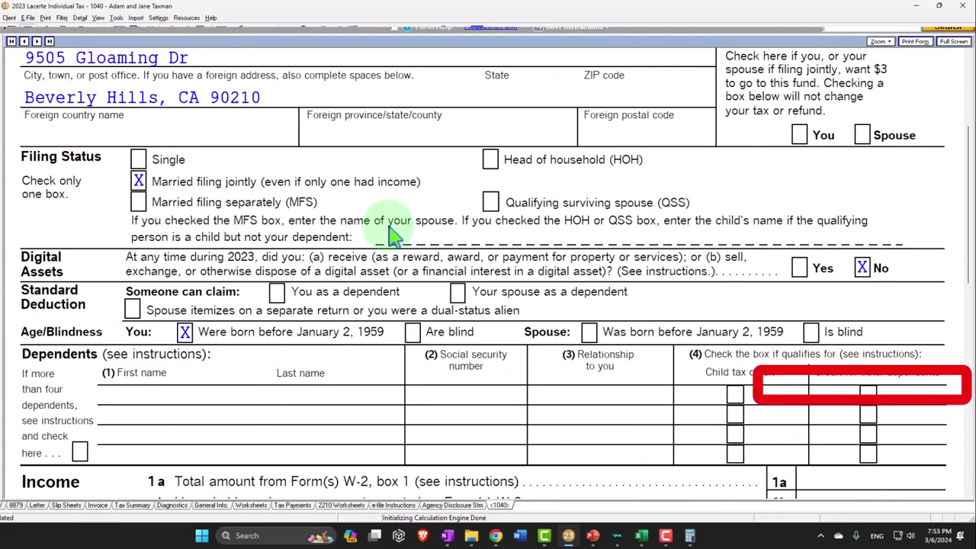
pyautogui.scroll(-5, 390, 234)
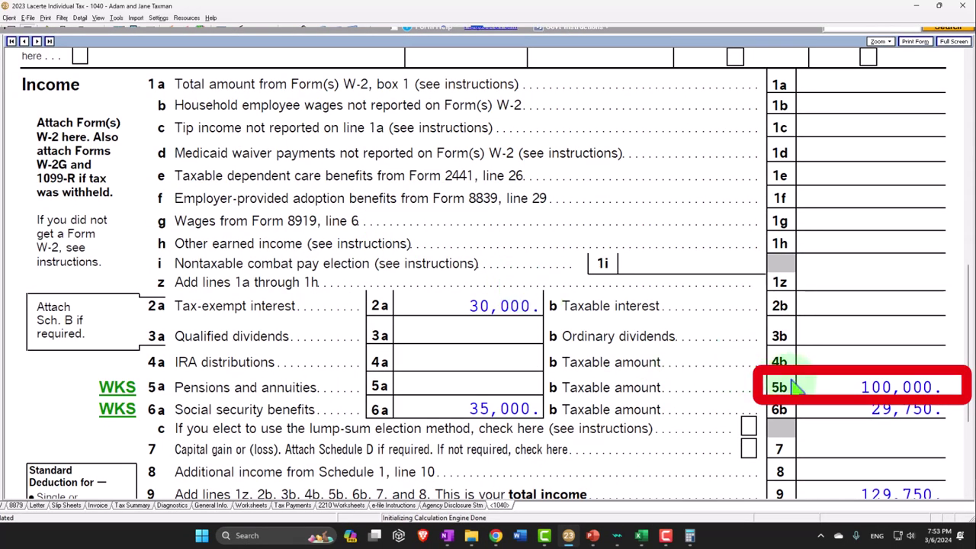
pyautogui.moveTo(811, 381); pyautogui.dragTo(831, 375)
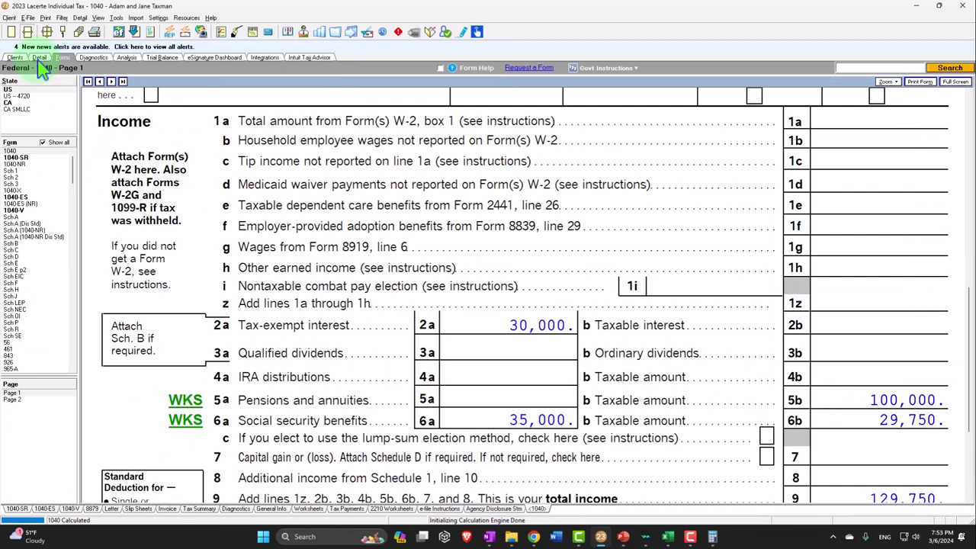
pyautogui.moveTo(512, 415); pyautogui.dragTo(525, 409)
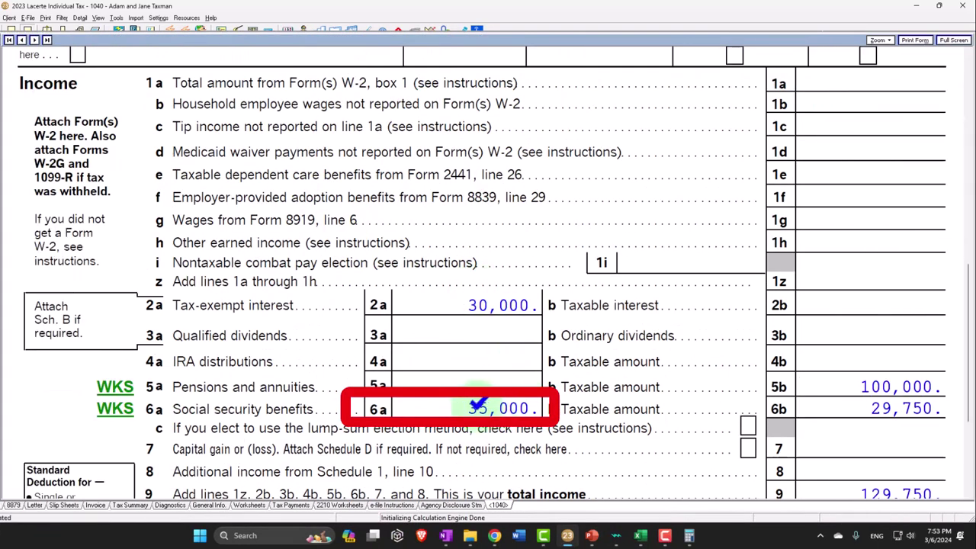
pyautogui.click(114, 409)
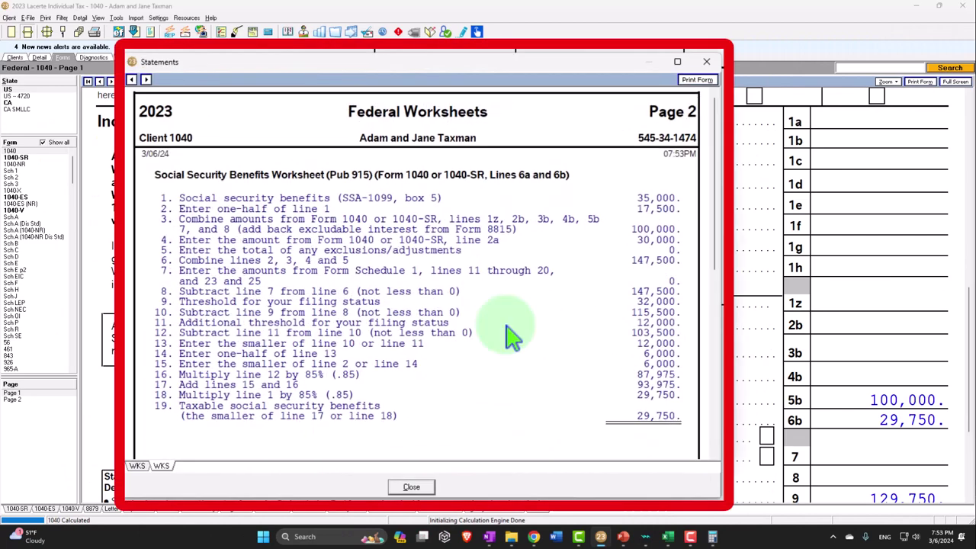
pyautogui.click(706, 61)
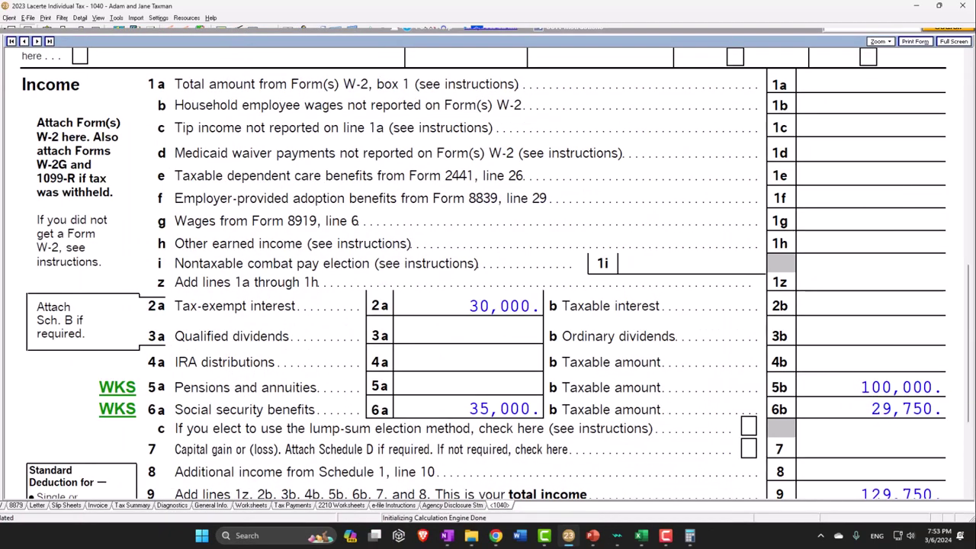
pyautogui.click(689, 535)
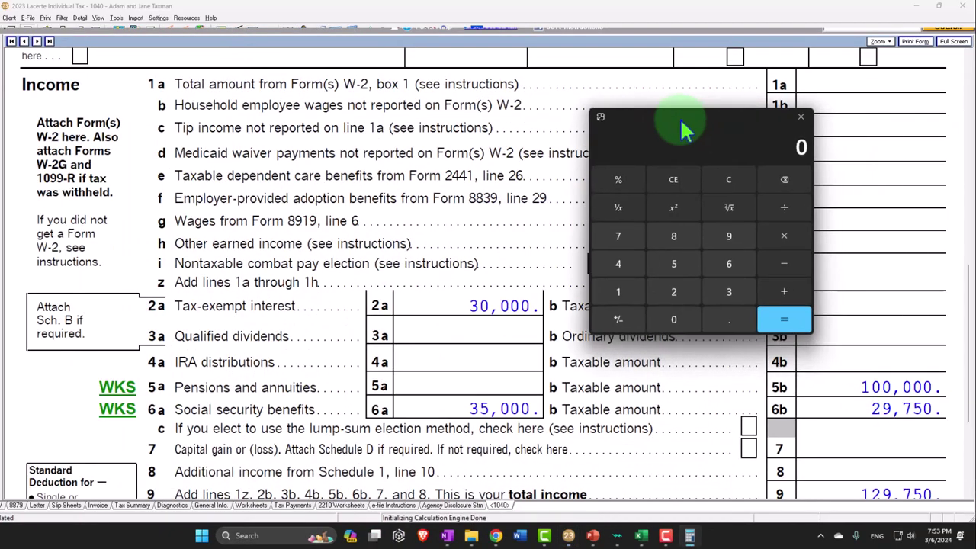
pyautogui.write('29750')
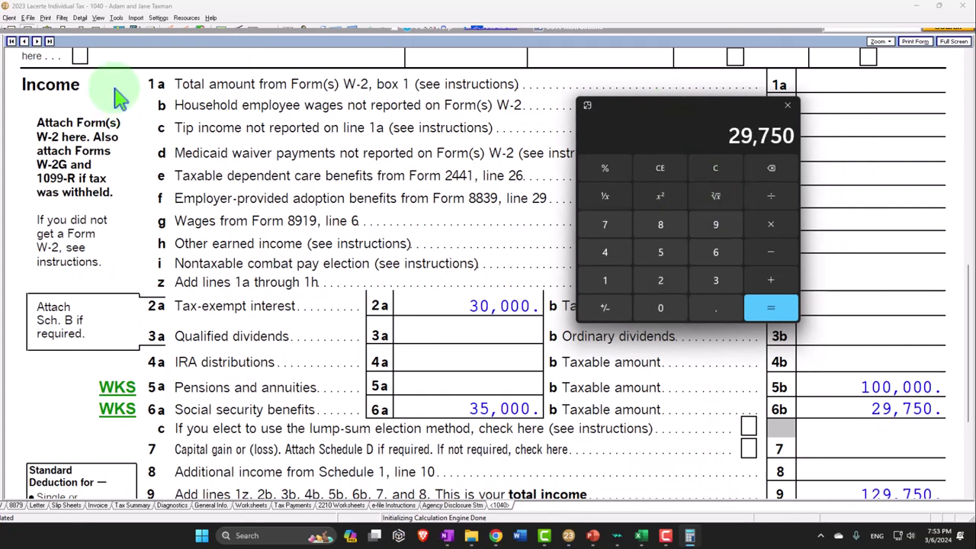
pyautogui.write('3')
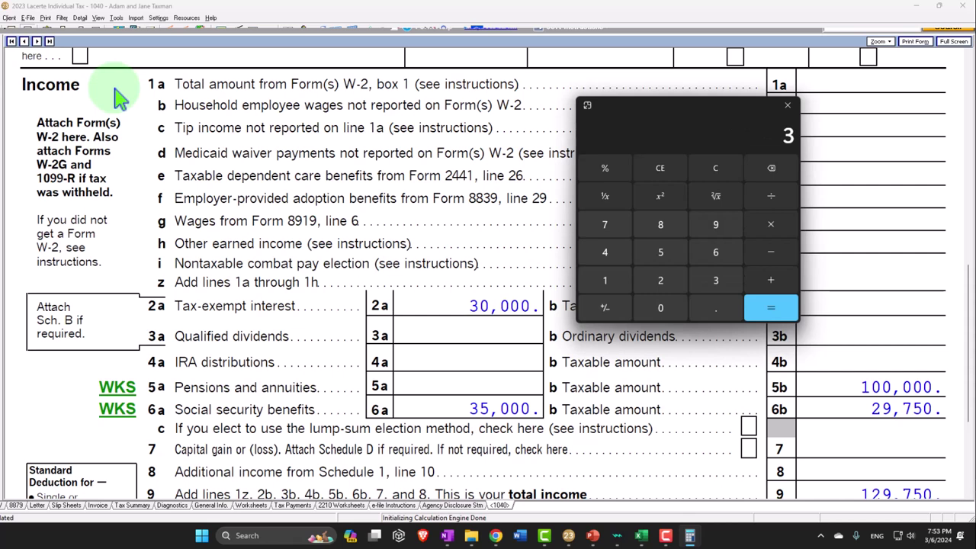
pyautogui.write('5000')
pyautogui.press('Return')
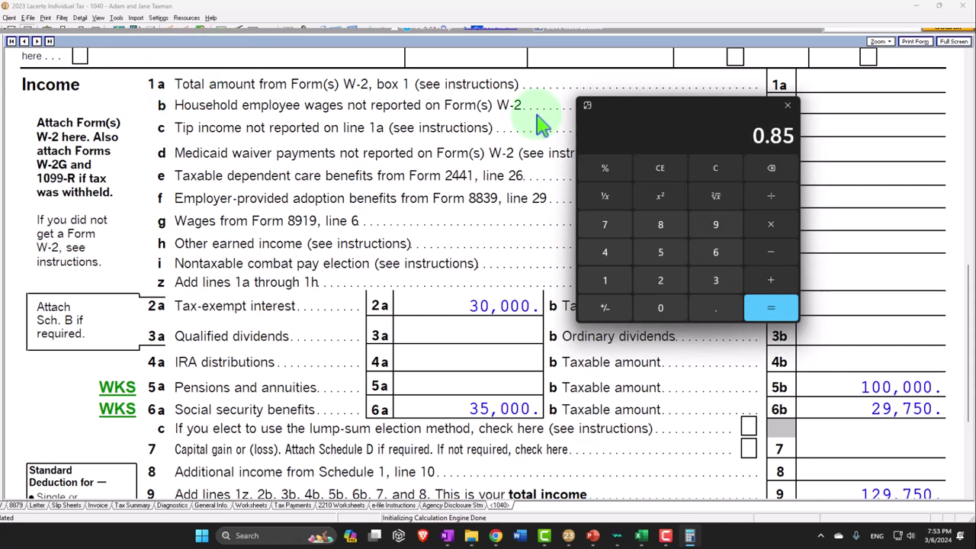
pyautogui.click(787, 105)
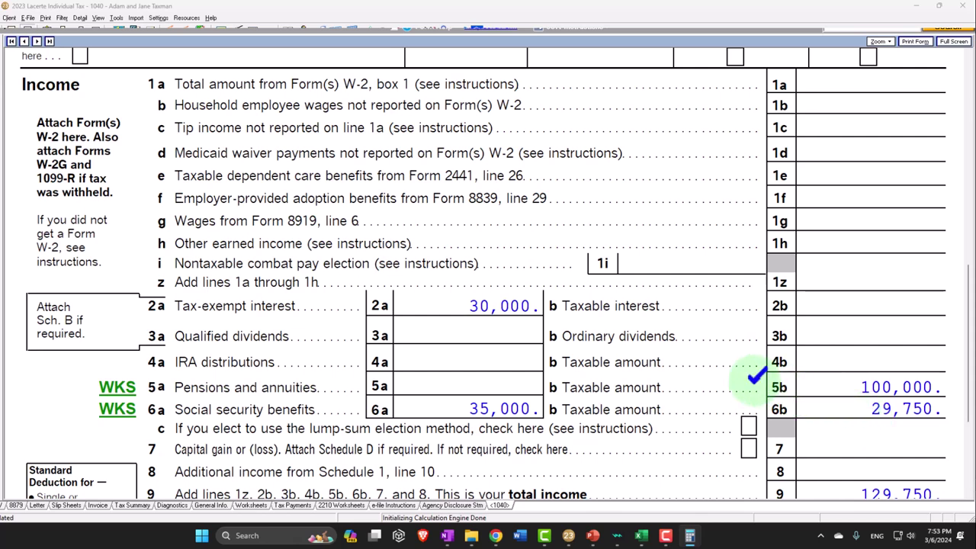
pyautogui.scroll(-3, 705, 367)
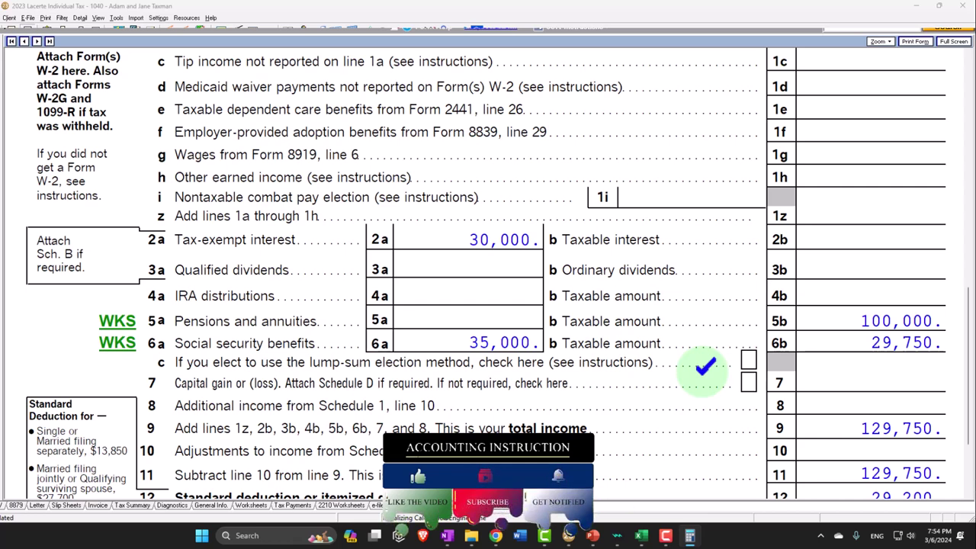
pyautogui.scroll(-2, 702, 368)
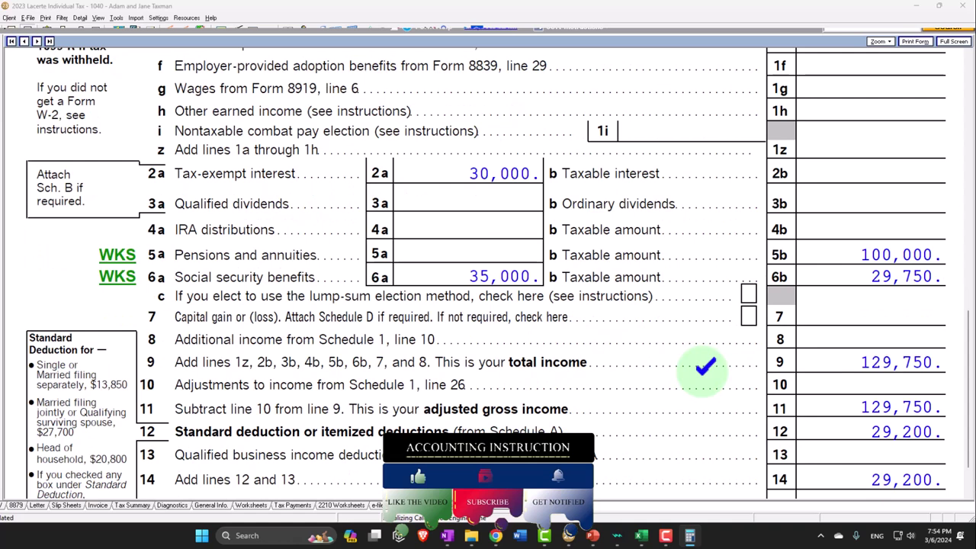